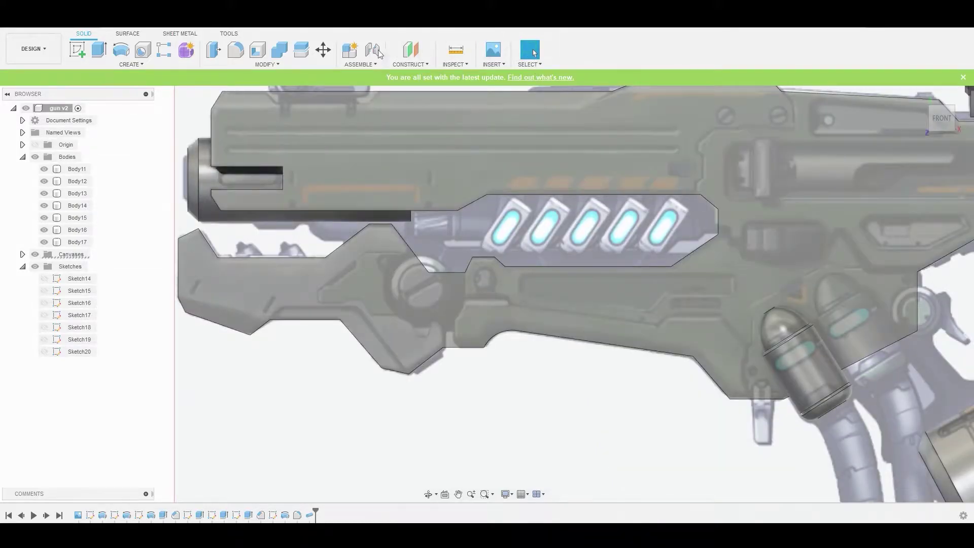
Step: Chamfer the lower front edge of the foregrip on the gun body by about 0.22 mm with equal distance
left_click(268, 65)
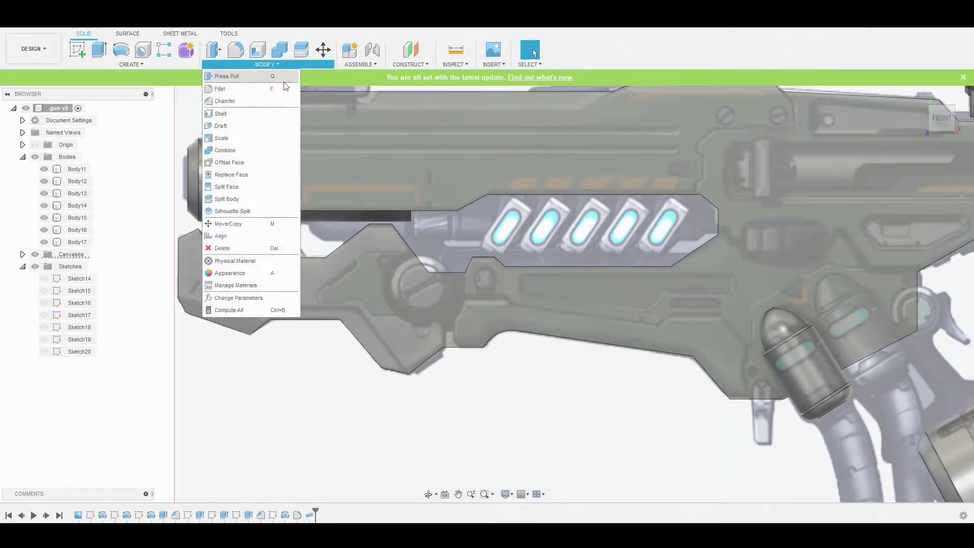
left_click(249, 101)
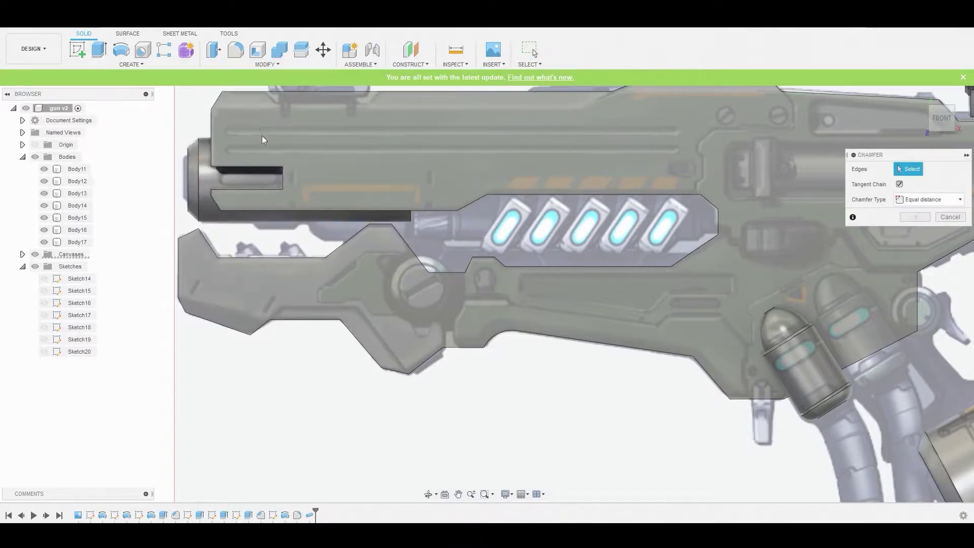
left_click(223, 330)
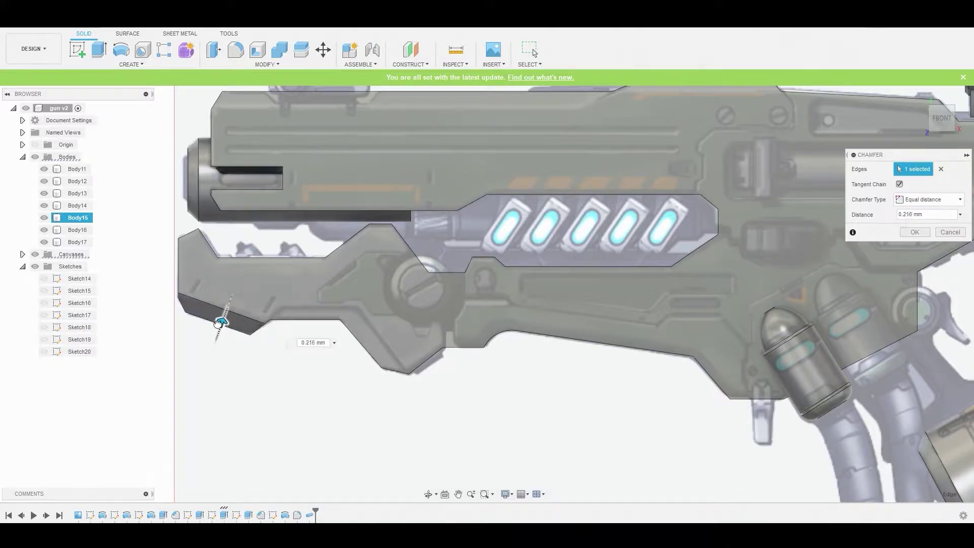
left_click_drag(218, 327, 252, 328)
left_click(913, 232)
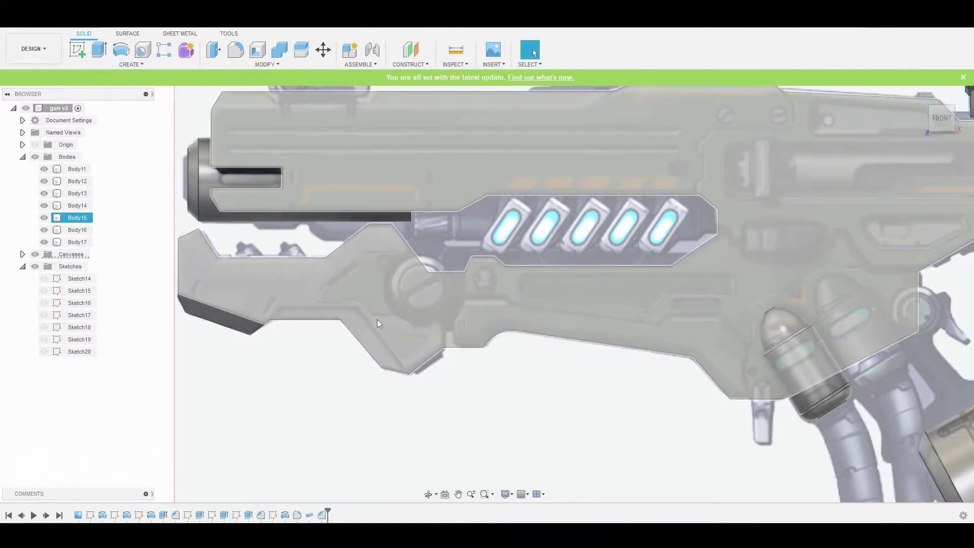
Step: Sketch a connected line on the gun body's front face, tracing the foregrip's lower bevel from the chamfer's end to its lowest corner
left_click(367, 315)
left_click(76, 54)
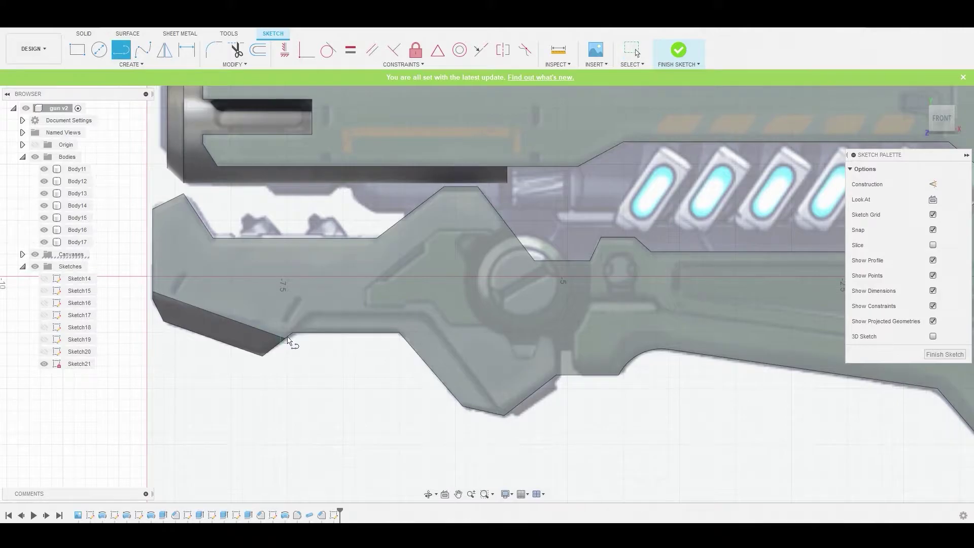
left_click(293, 335)
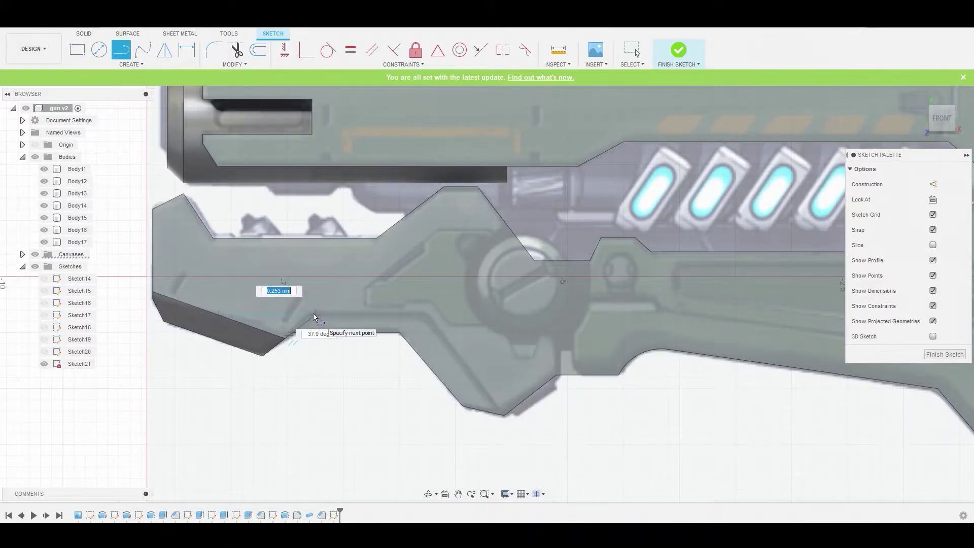
left_click(315, 315)
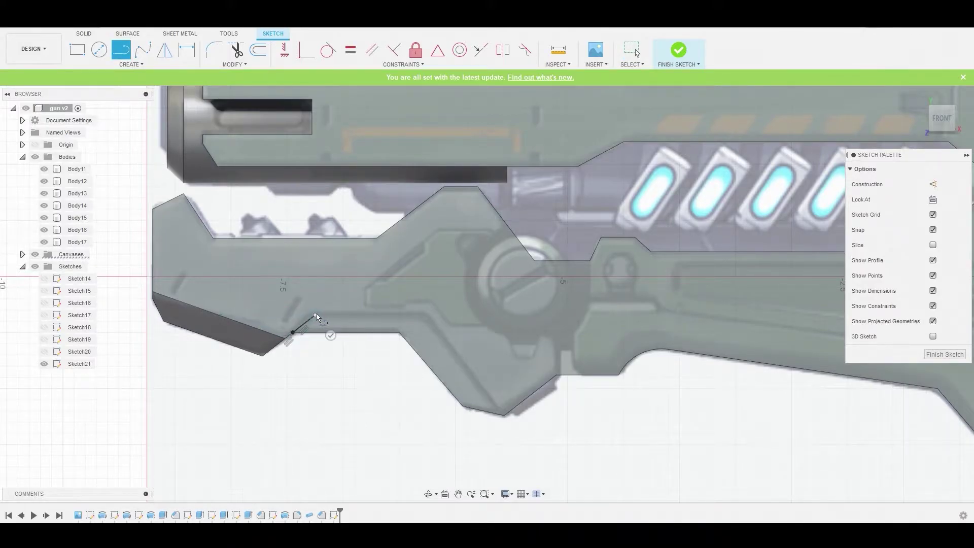
left_click(427, 315)
left_click(503, 416)
right_click(377, 415)
left_click(413, 415)
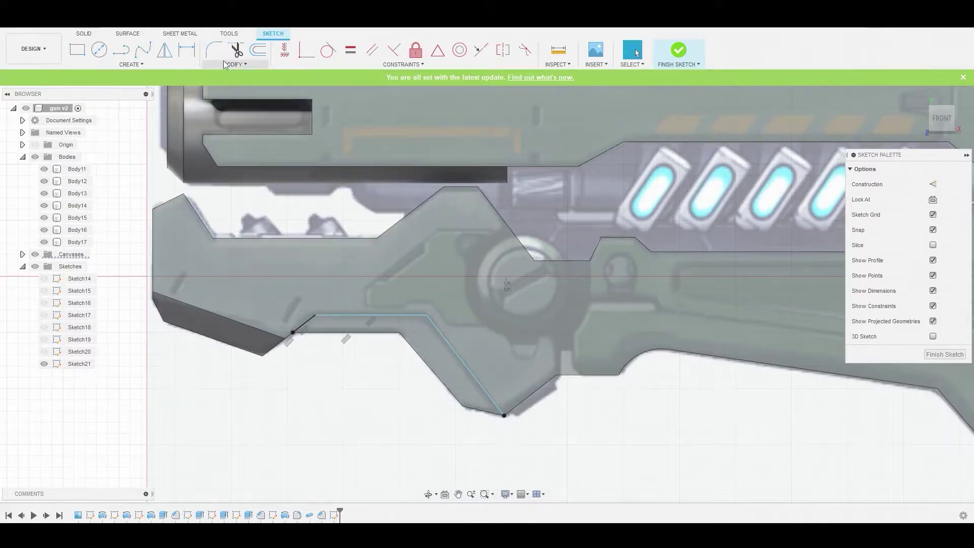
Step: Round the upper bend of the sketched bevel line with a 0.20 mm sketch fillet
left_click(214, 50)
left_click(427, 316)
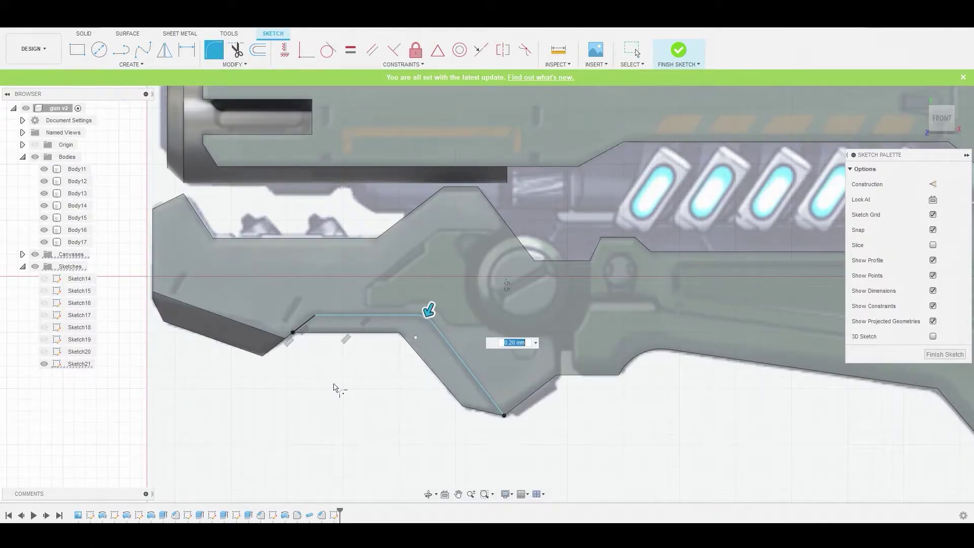
right_click(338, 390)
left_click(374, 371)
Step: Cut the sketched bevel profile about 0.27 mm deep into the foregrip's lower edge
left_click(384, 325)
right_click(386, 325)
left_click(417, 309)
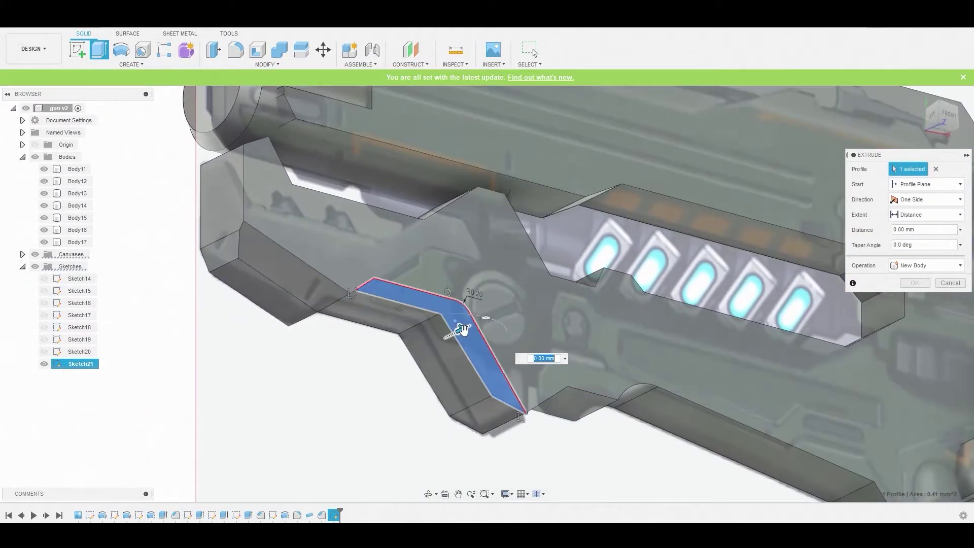
left_click_drag(456, 331, 439, 342)
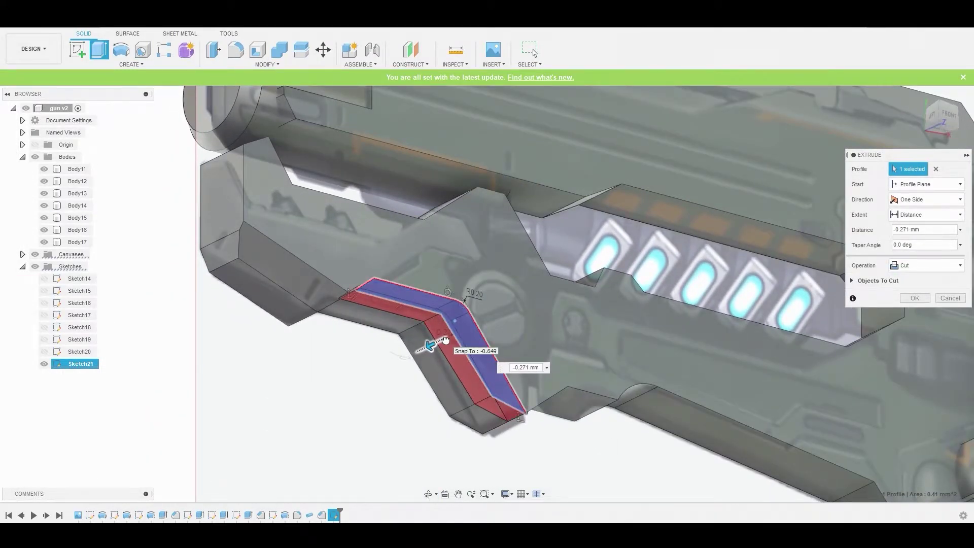
left_click(914, 298)
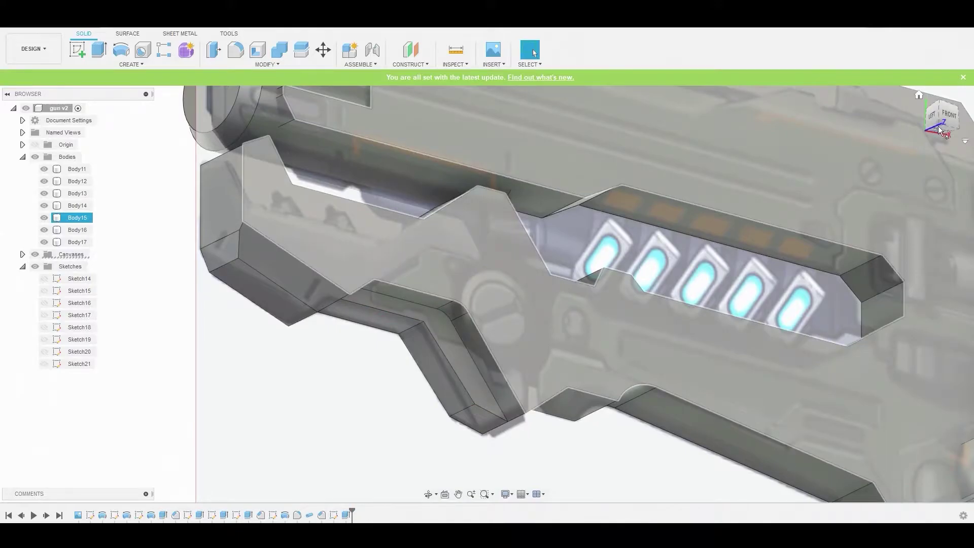
Step: Chamfer the long top edge of the gun body above the barrel by 0.24 mm with equal distance
left_click(947, 117)
middle_click_drag(656, 309, 585, 342)
scroll(551, 342, "down", 1)
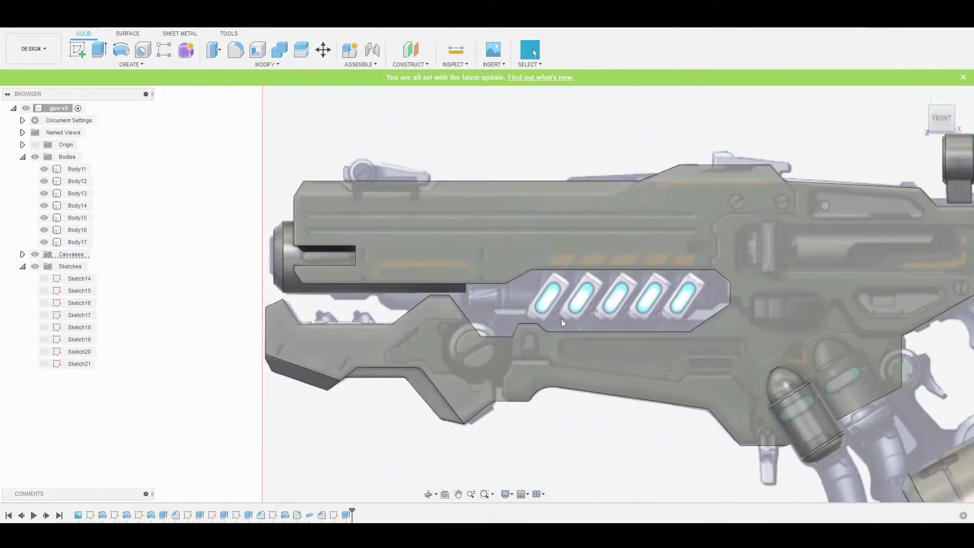
middle_click_drag(500, 250, 420, 286)
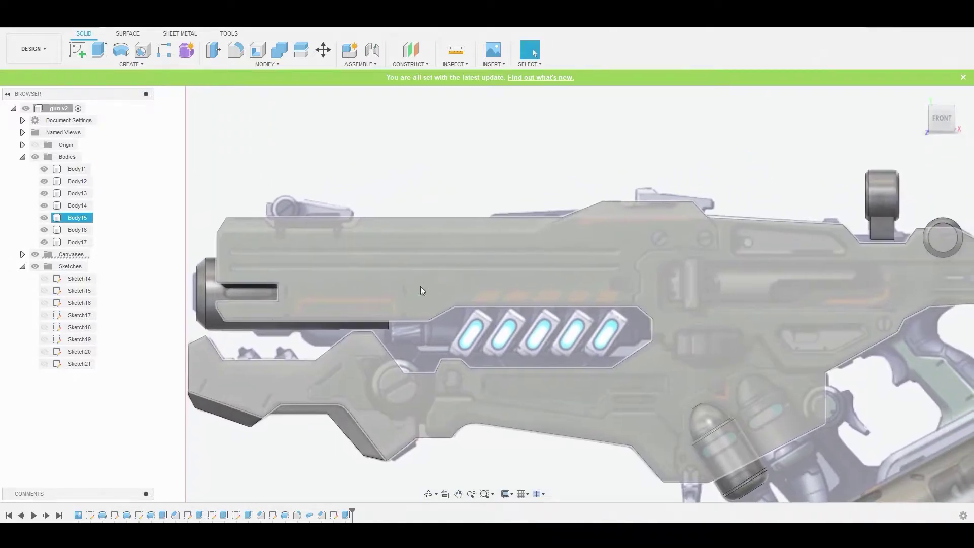
left_click(376, 217)
left_click(249, 65)
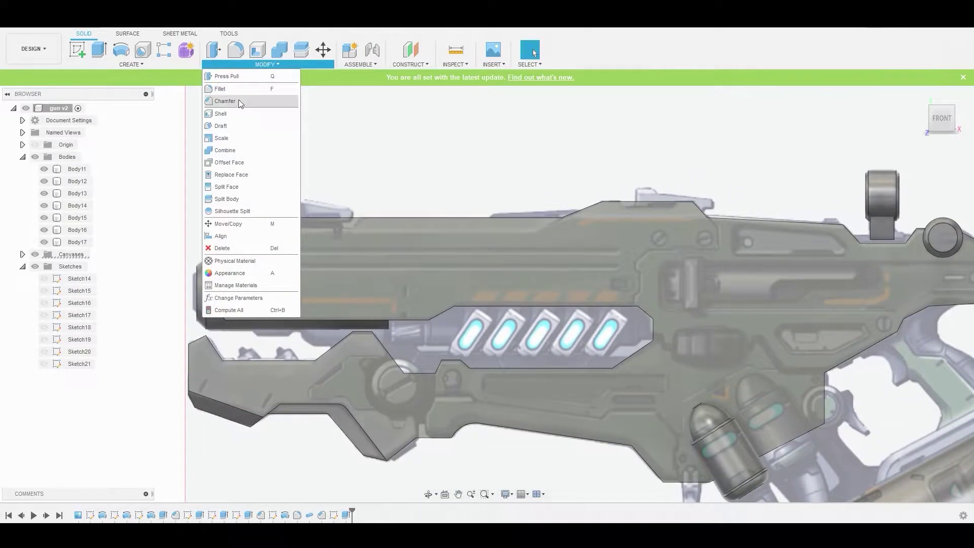
left_click(238, 99)
left_click(343, 217)
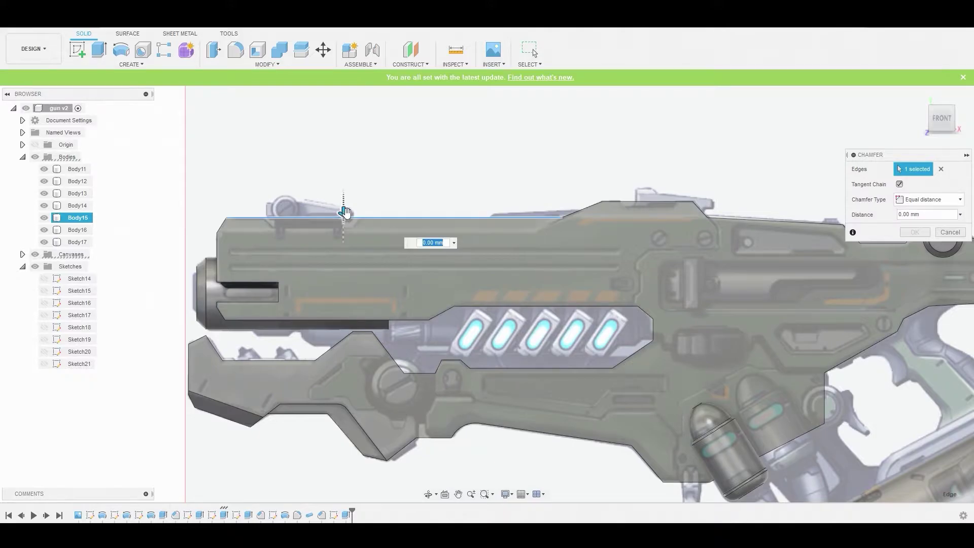
left_click_drag(345, 211, 345, 213)
middle_click_drag(345, 212, 380, 208, "shift")
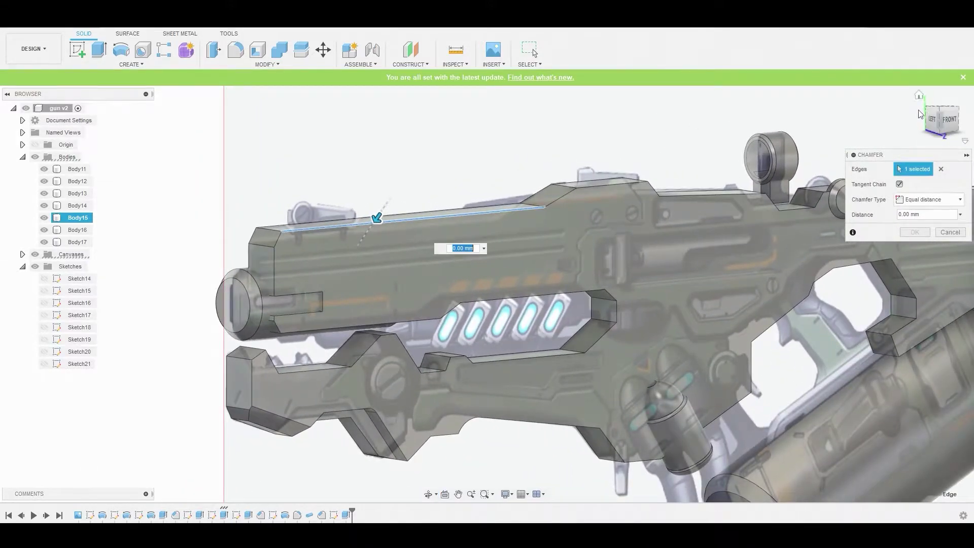
left_click(944, 120)
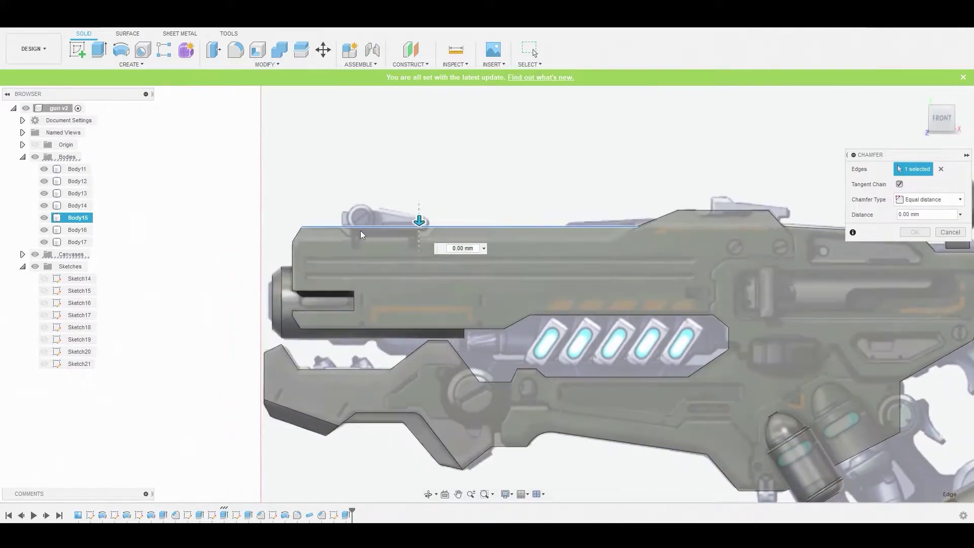
left_click_drag(419, 230, 422, 231)
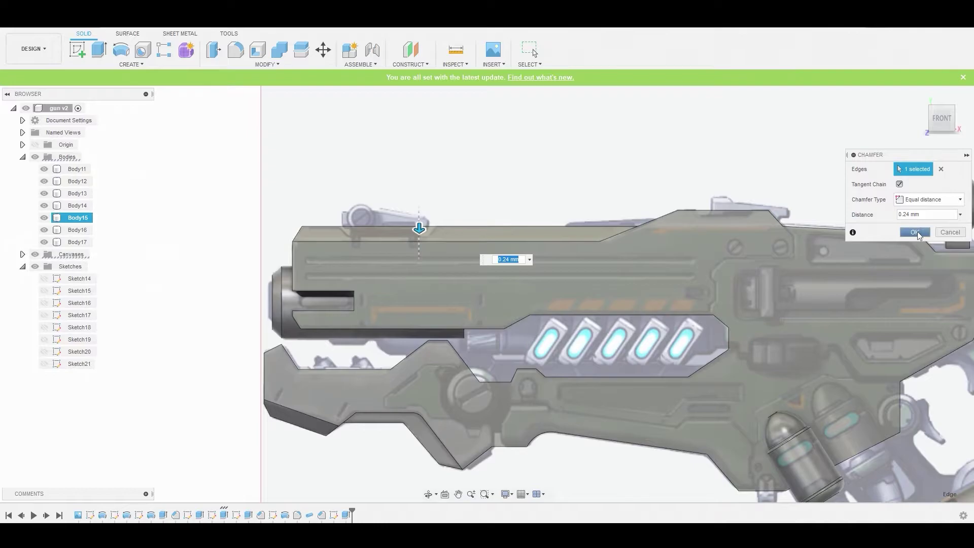
left_click(917, 231)
Step: Chamfer the two top edges of the rear stock behind the round scope parts by about 0.192 mm
middle_click_drag(881, 249, 343, 183)
right_click(552, 160)
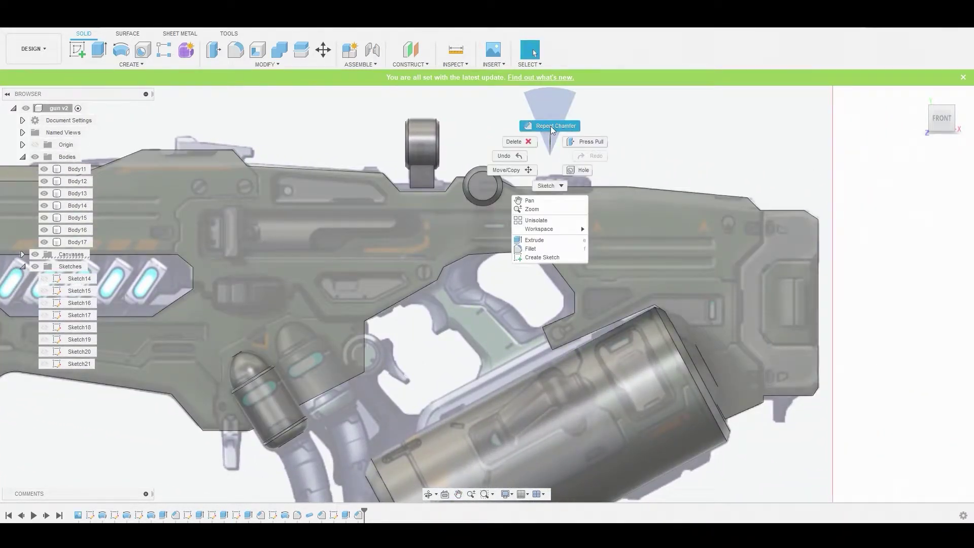
left_click(551, 127)
left_click(679, 193)
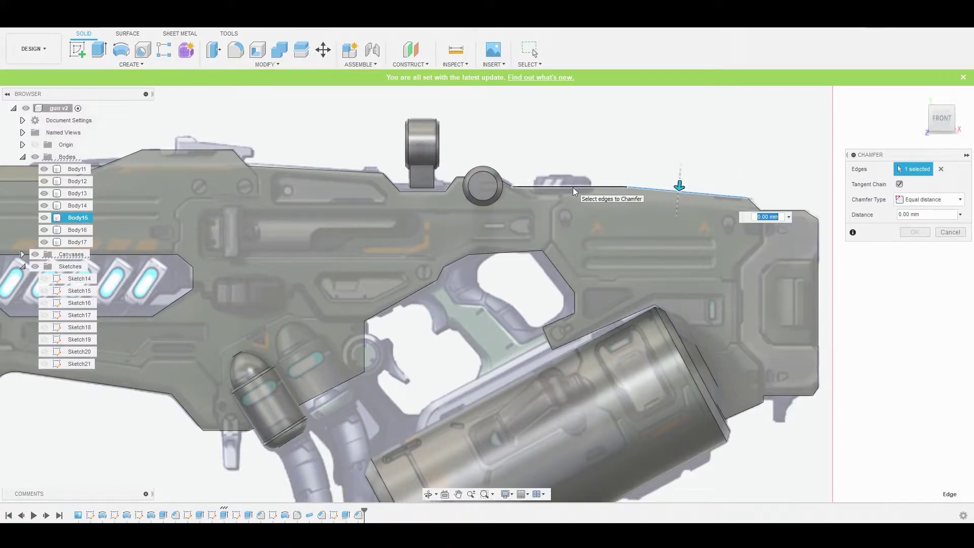
left_click(574, 189)
left_click_drag(573, 181, 577, 187)
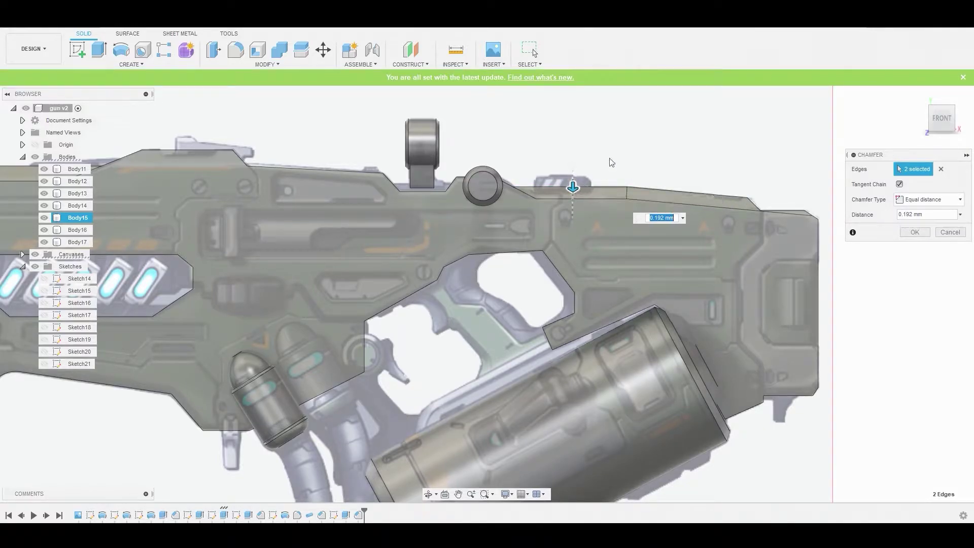
right_click(673, 155)
left_click(708, 156)
Step: Fillet the four connected lower edges between the foregrip and the small canister with a radius of about 0.148 mm
scroll(680, 175, "down", 2)
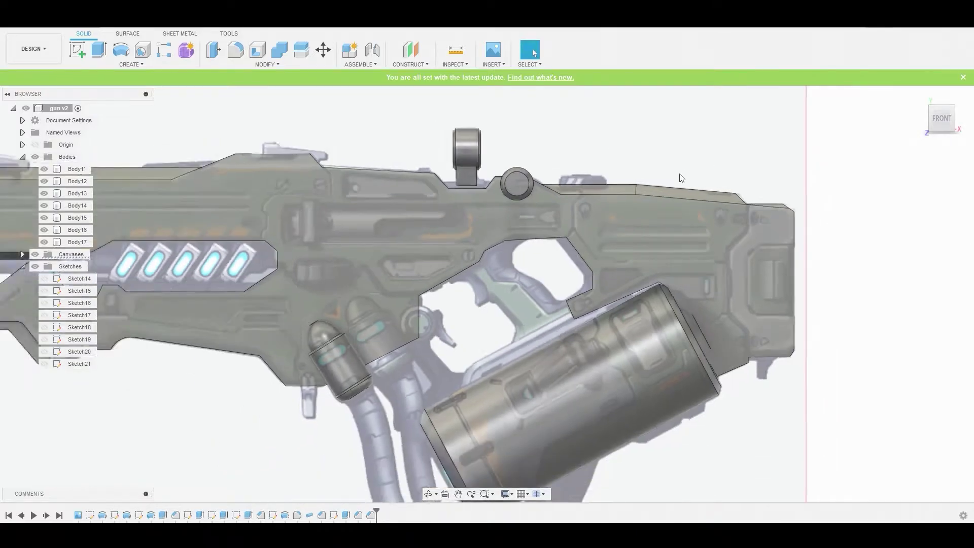
middle_click_drag(697, 333, 704, 242)
scroll(363, 270, "up", 3)
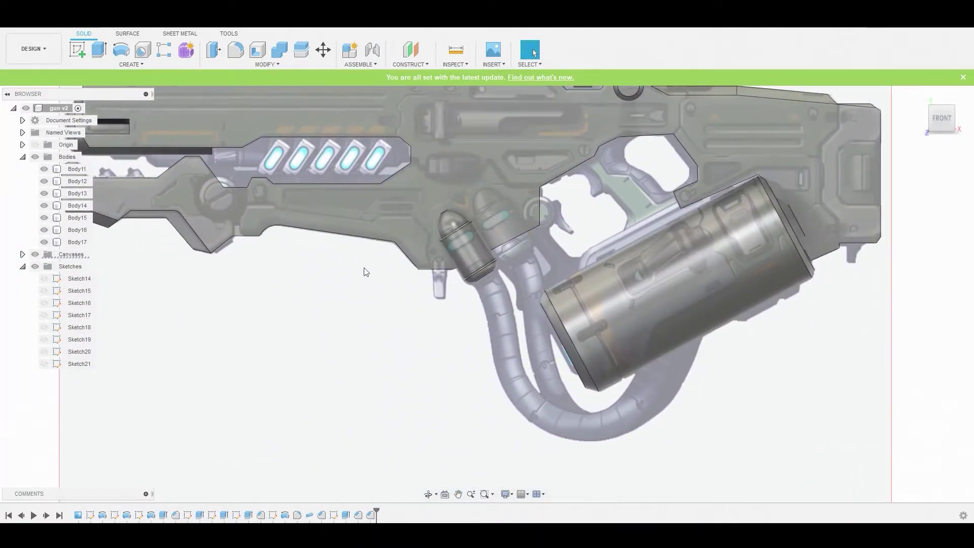
scroll(334, 257, "up", 2)
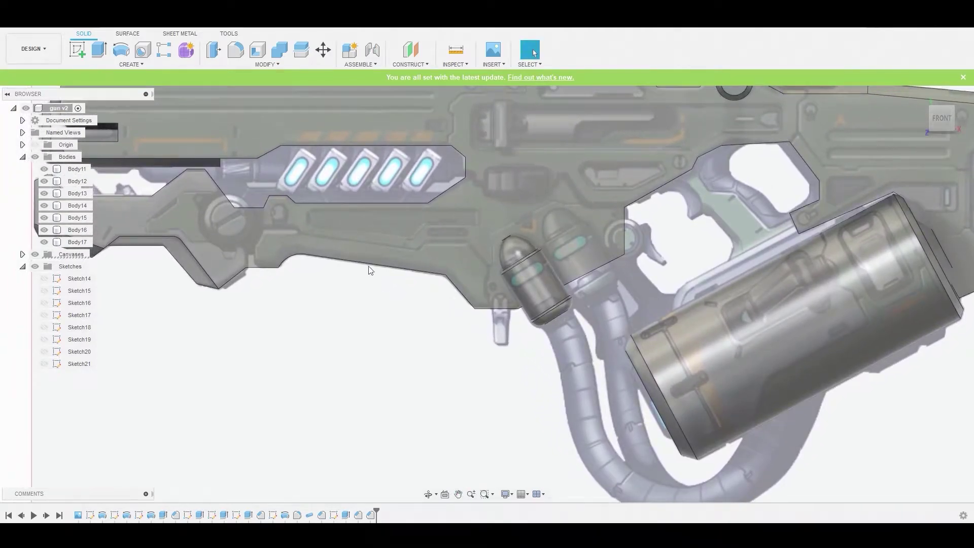
key("f")
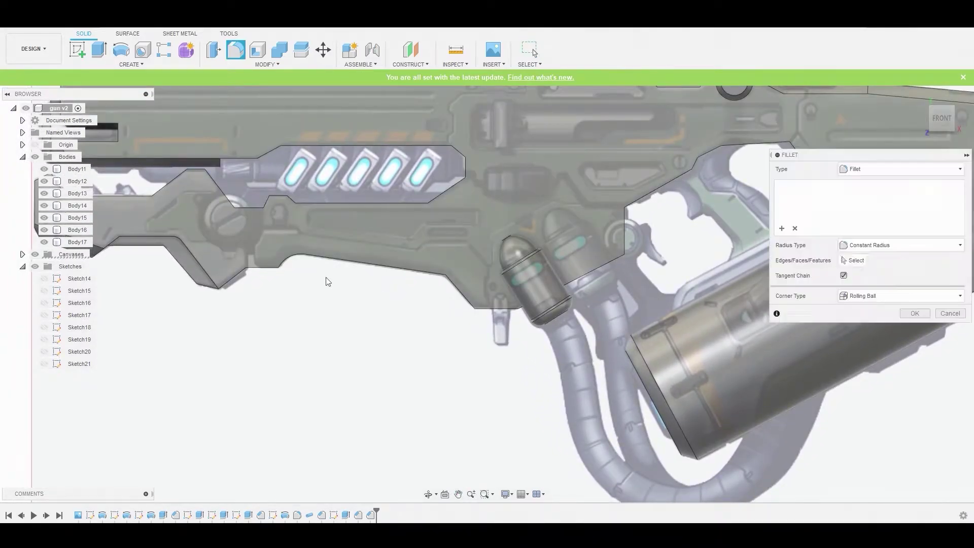
left_click(460, 297)
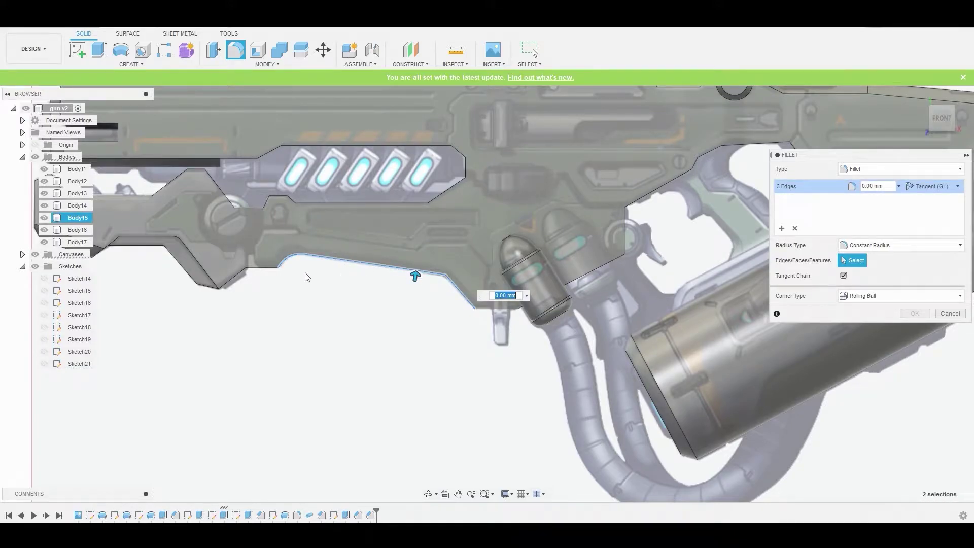
left_click(265, 271)
left_click_drag(265, 273, 266, 270)
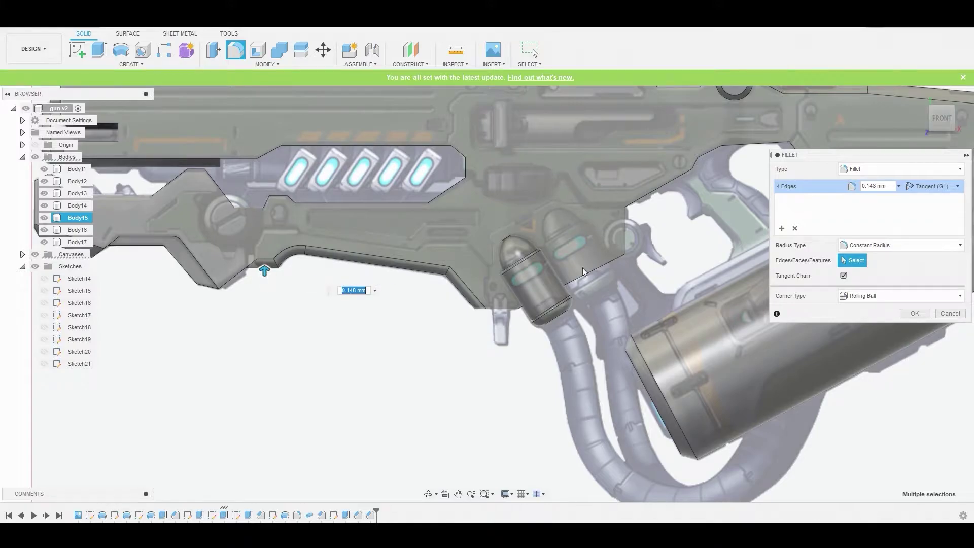
left_click(915, 313)
Step: Chamfer the edge of the raised top section in the middle of the gun body by about 0.242 mm
scroll(577, 306, "down", 4)
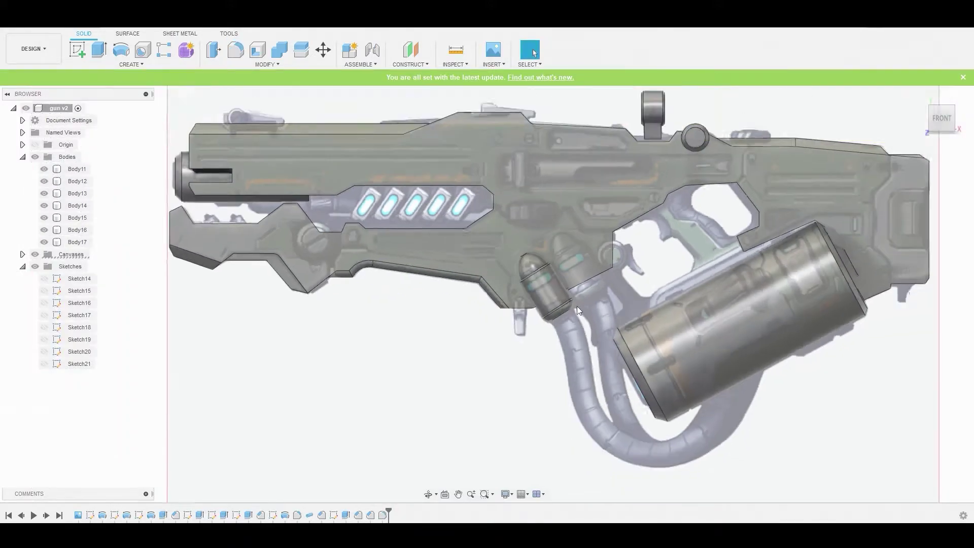
middle_click_drag(629, 264, 558, 293)
scroll(558, 293, "down", 1)
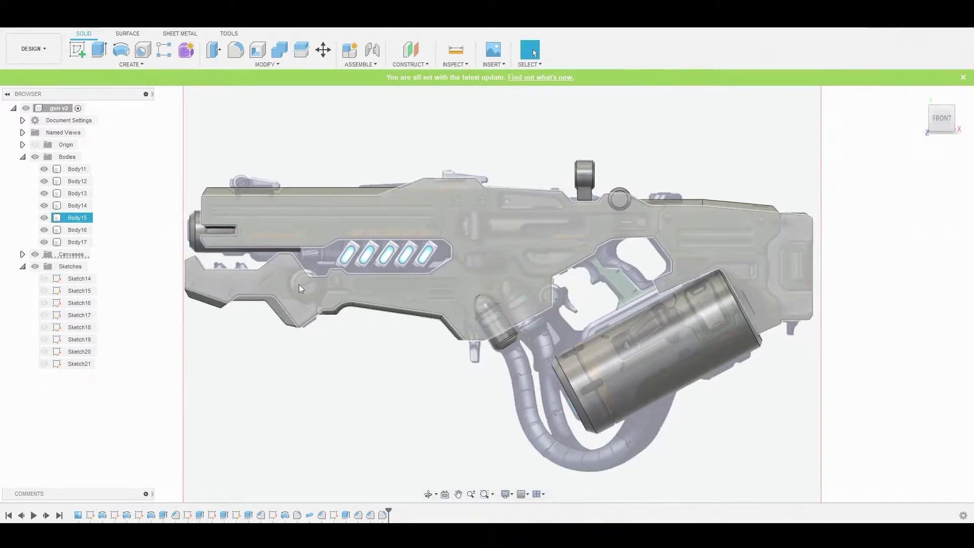
scroll(299, 287, "up", 4)
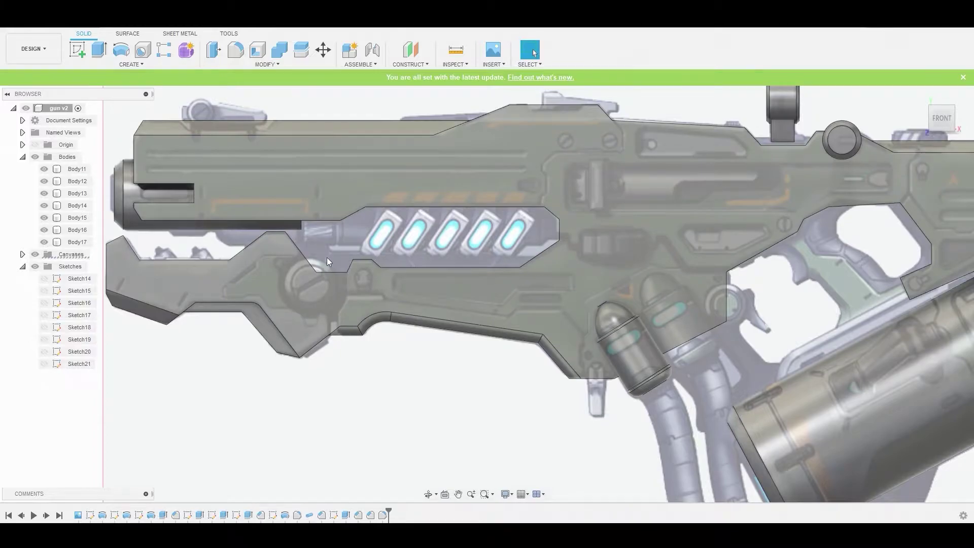
middle_click_drag(495, 263, 299, 307)
left_click(274, 64)
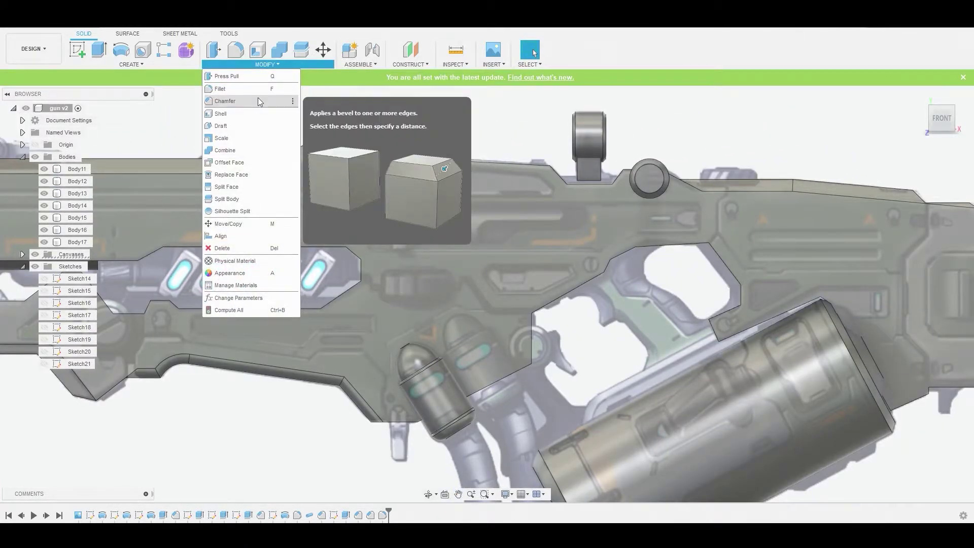
left_click(258, 98)
left_click(329, 143)
left_click_drag(329, 137, 330, 145)
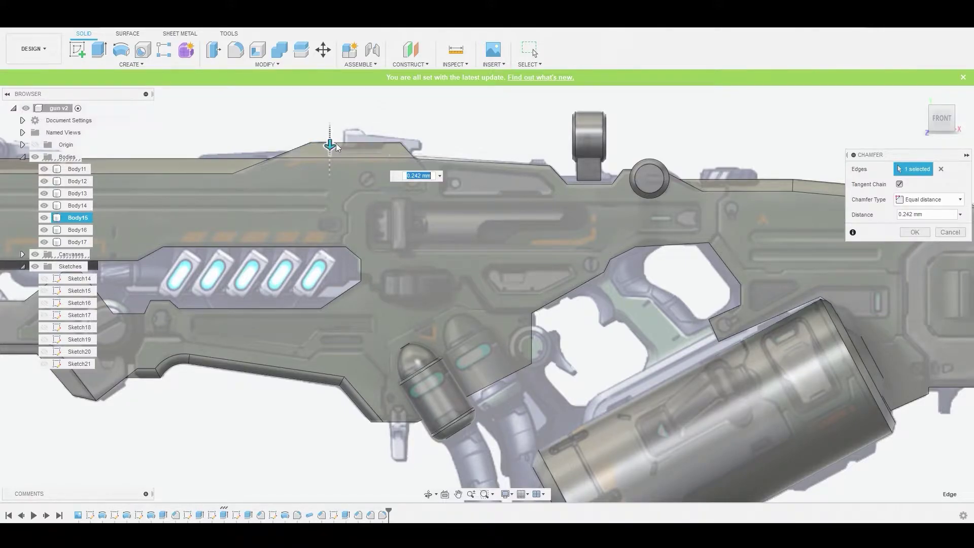
left_click(909, 232)
Step: Sketch an open angled polyline on the gun body's side face, following the reference seam between the main body and the rear stock end
middle_click_drag(594, 194, 356, 133)
scroll(356, 133, "down", 1)
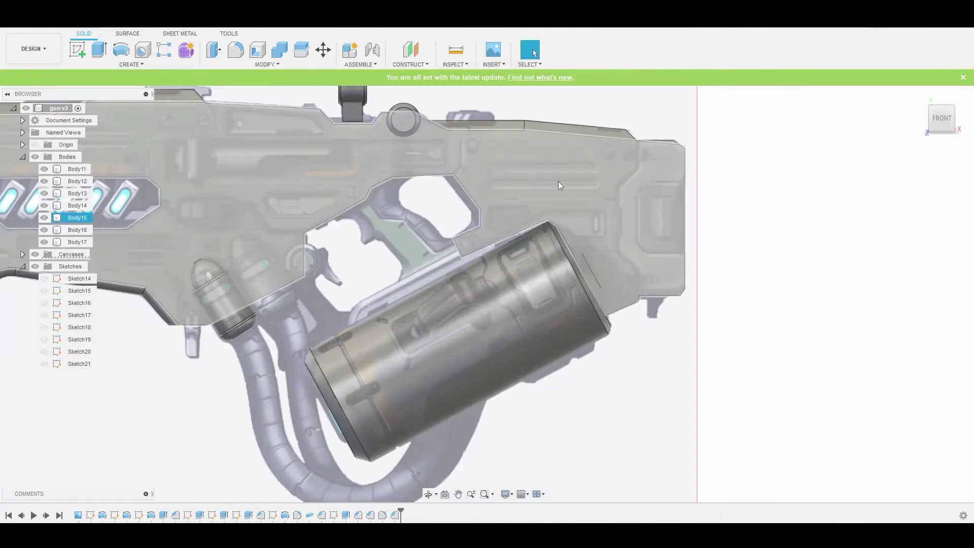
left_click(543, 180)
left_click(85, 51)
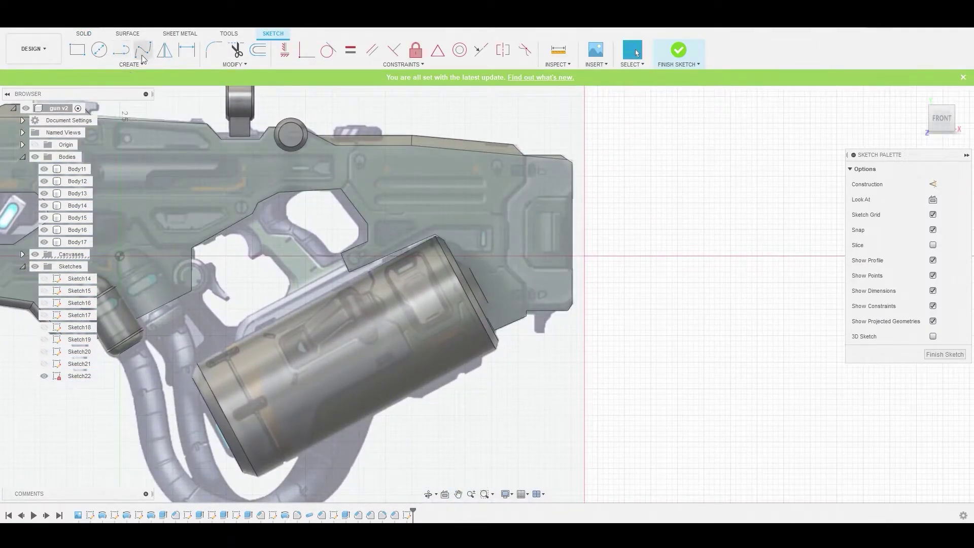
left_click(121, 50)
scroll(581, 206, "up", 3)
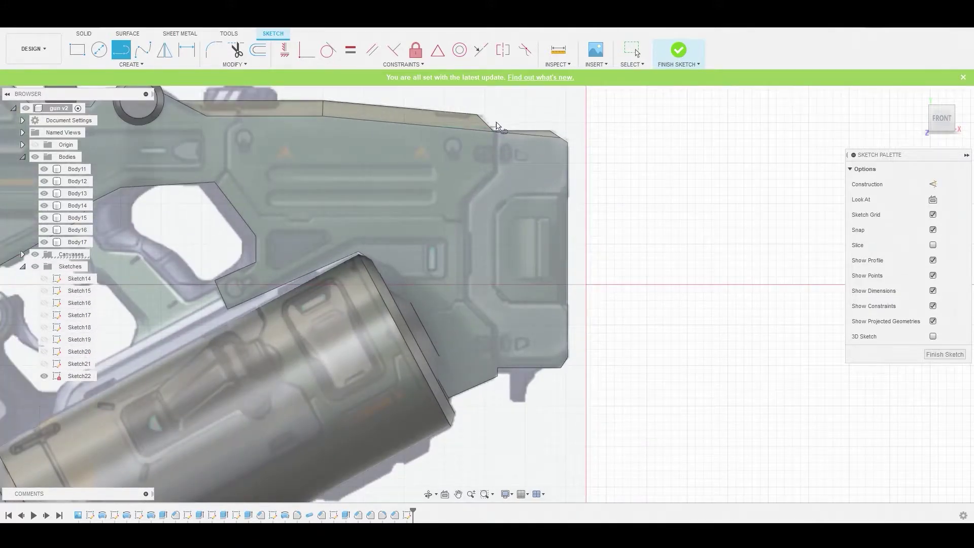
left_click(494, 115)
left_click(493, 170)
left_click(468, 196)
left_click(468, 302)
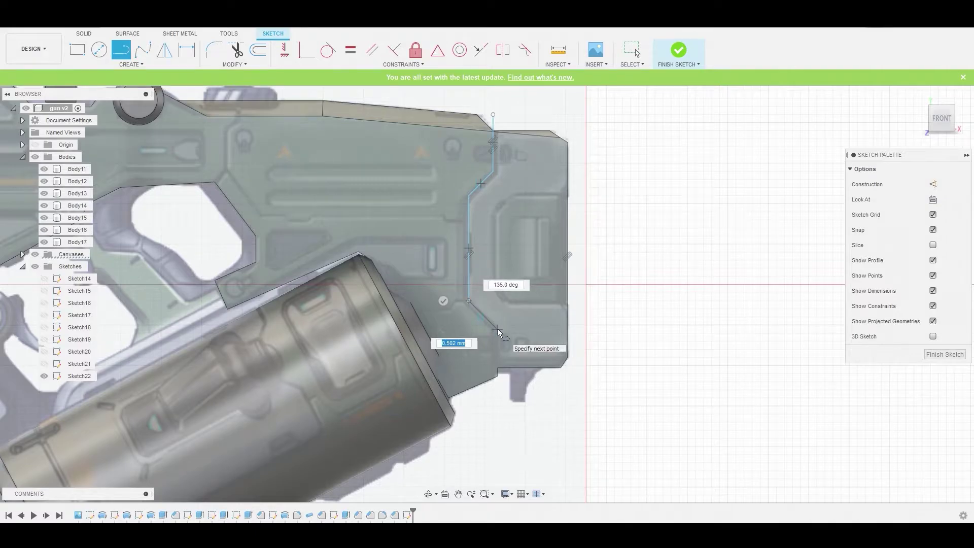
left_click(497, 329)
right_click(533, 391)
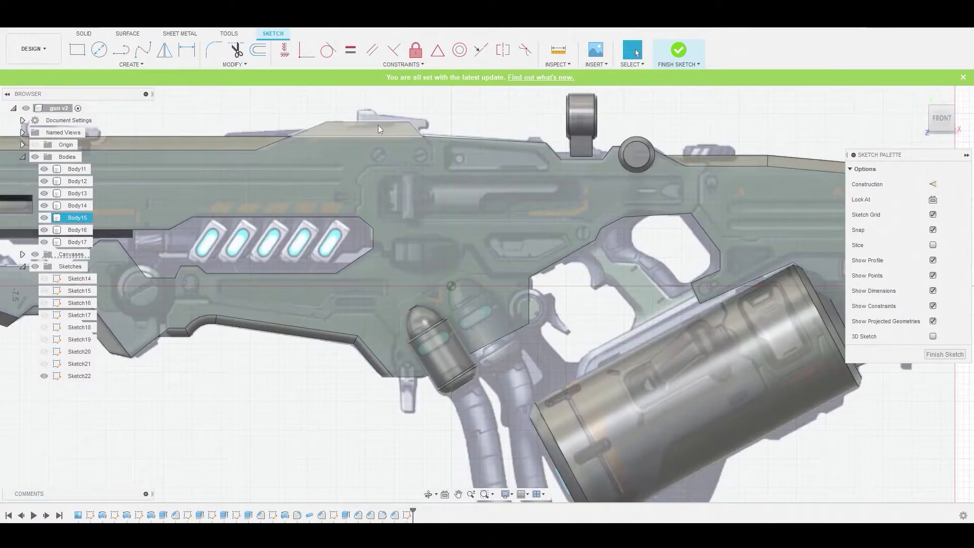
left_click(677, 50)
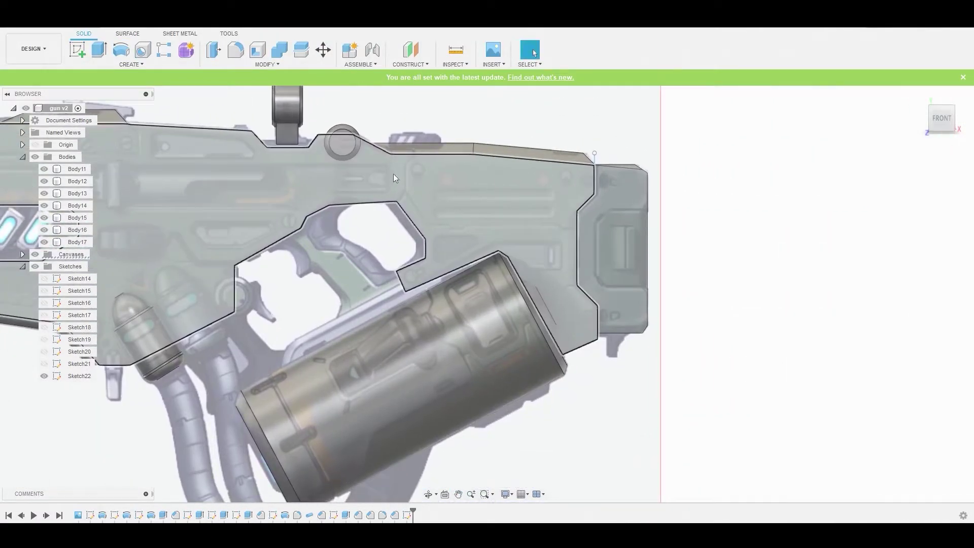
Step: Split the main gun body with the sketched seam line, keeping the splitting tool extended
left_click(251, 65)
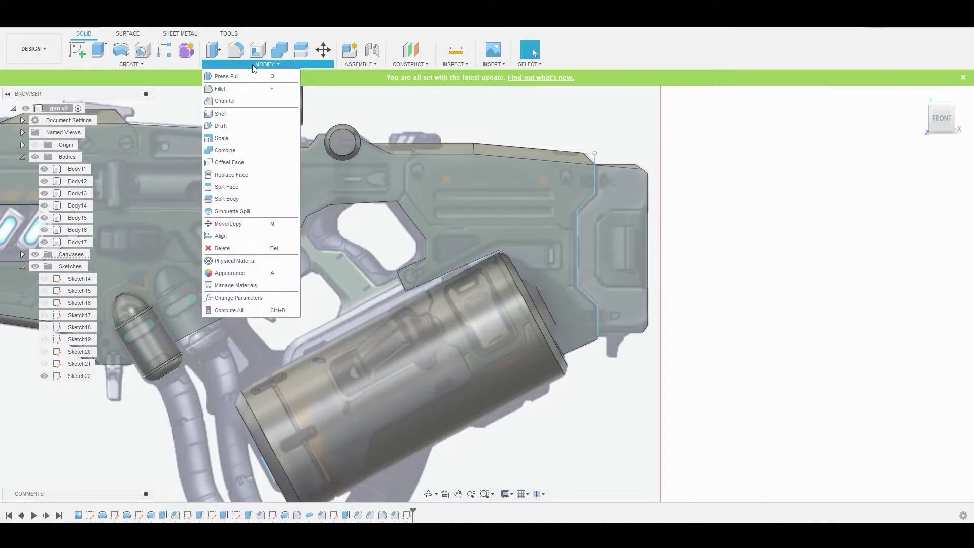
left_click(228, 199)
left_click(568, 196)
left_click(930, 185)
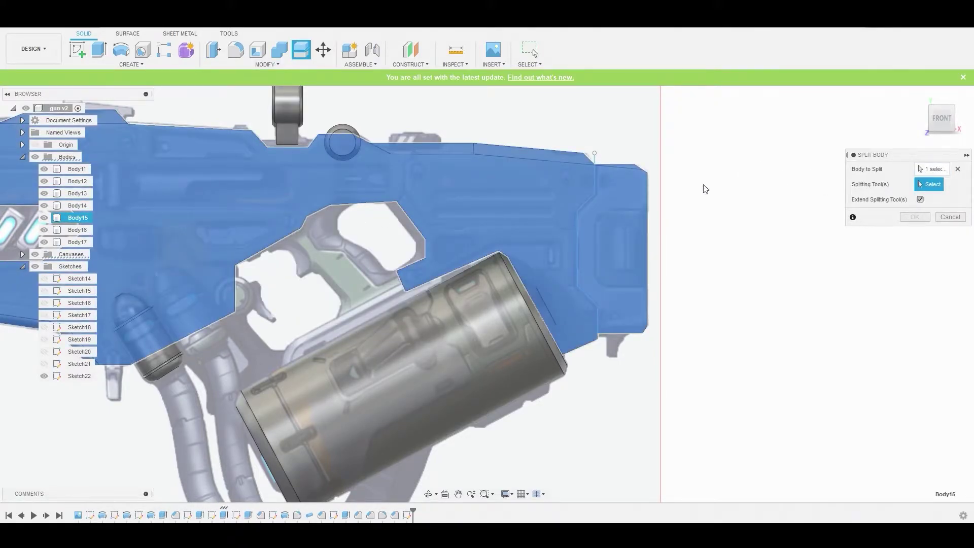
left_click(595, 164)
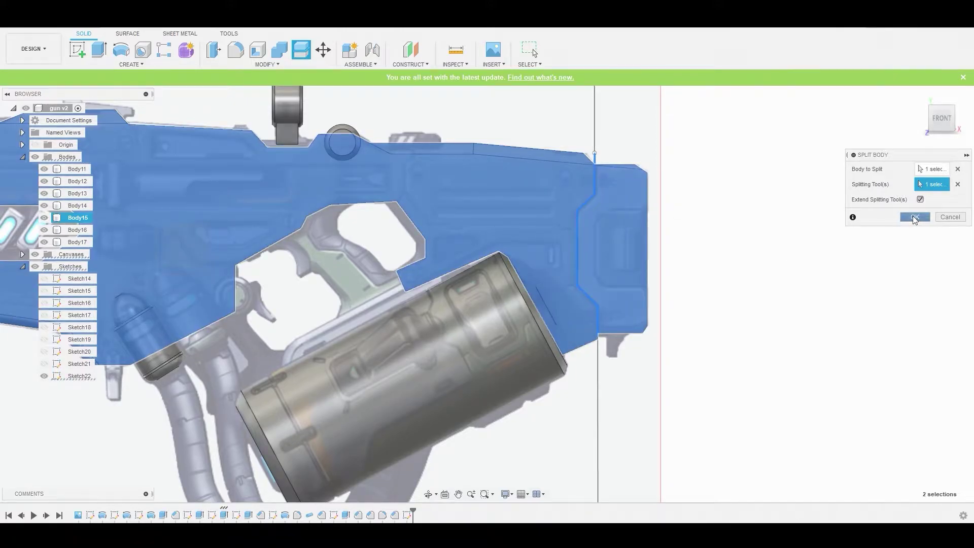
left_click(915, 217)
Step: Try to offset the side face of the rear stock end piece to a distance of 0.544 mm
right_click(589, 220)
left_click(631, 205)
middle_click_drag(631, 205, 578, 214, "shift")
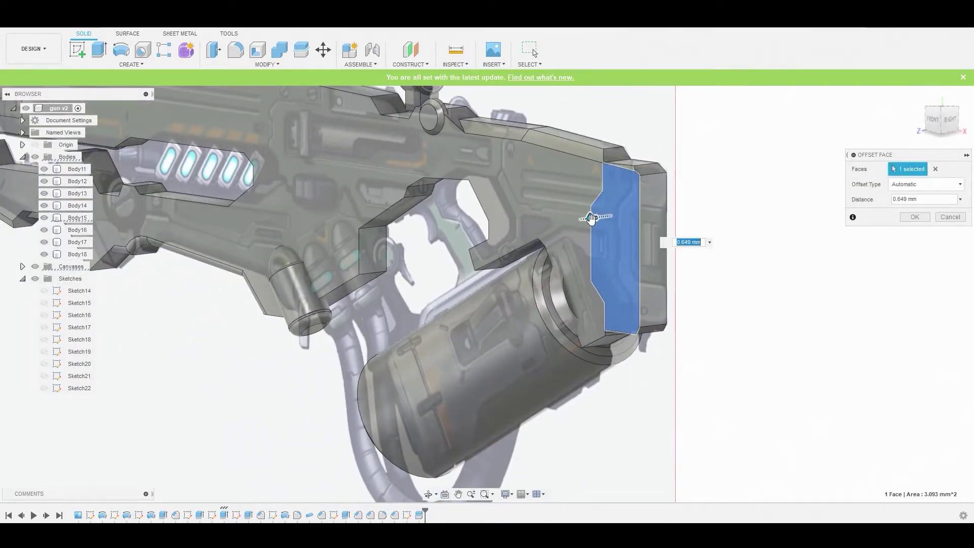
left_click_drag(591, 218, 596, 218)
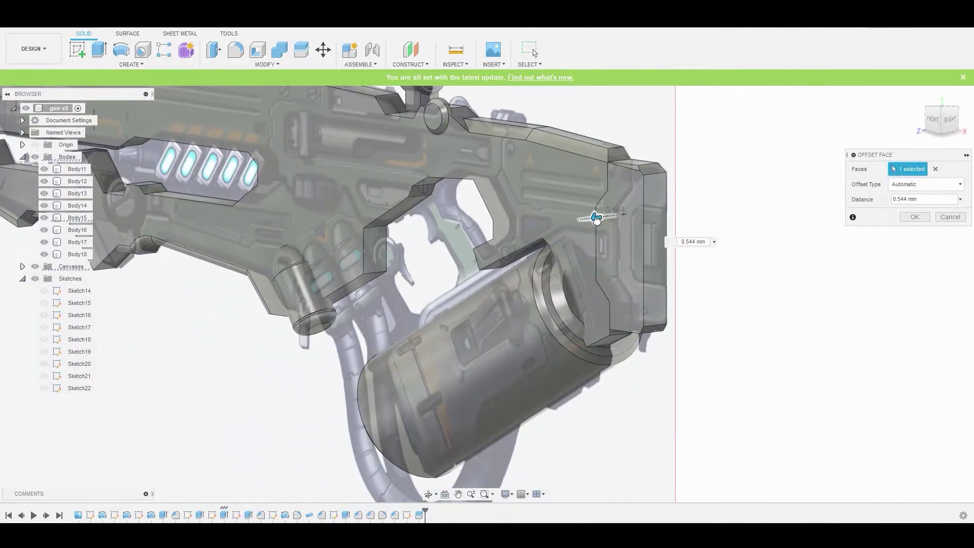
left_click(917, 219)
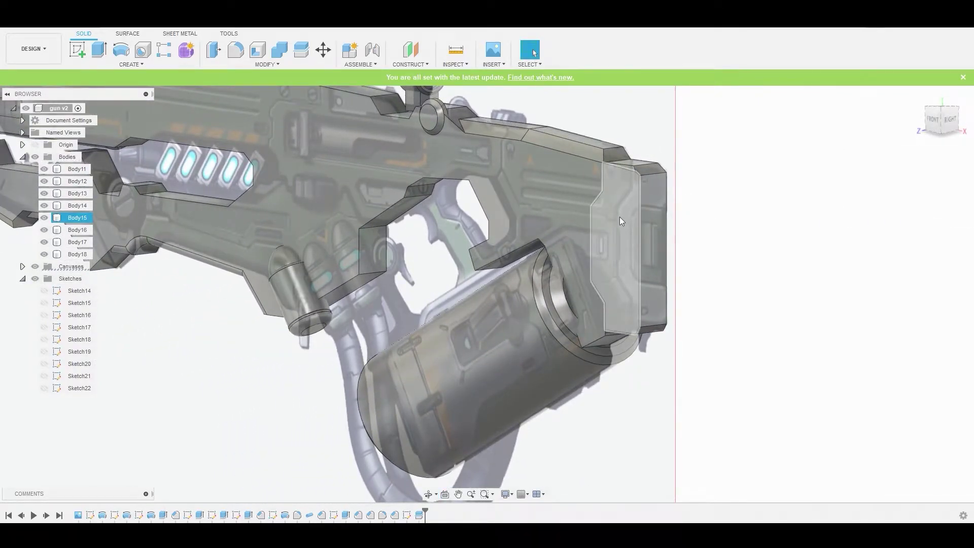
Step: Duplicate the rear stock body Body15 in place without moving it, and remove the original body
left_click(78, 219)
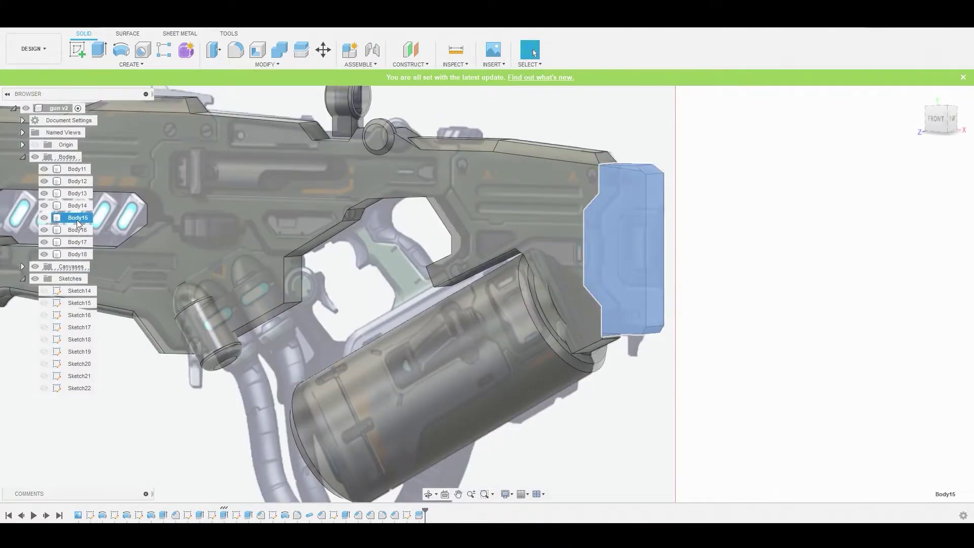
key("ctrl+c")
key("ctrl+v")
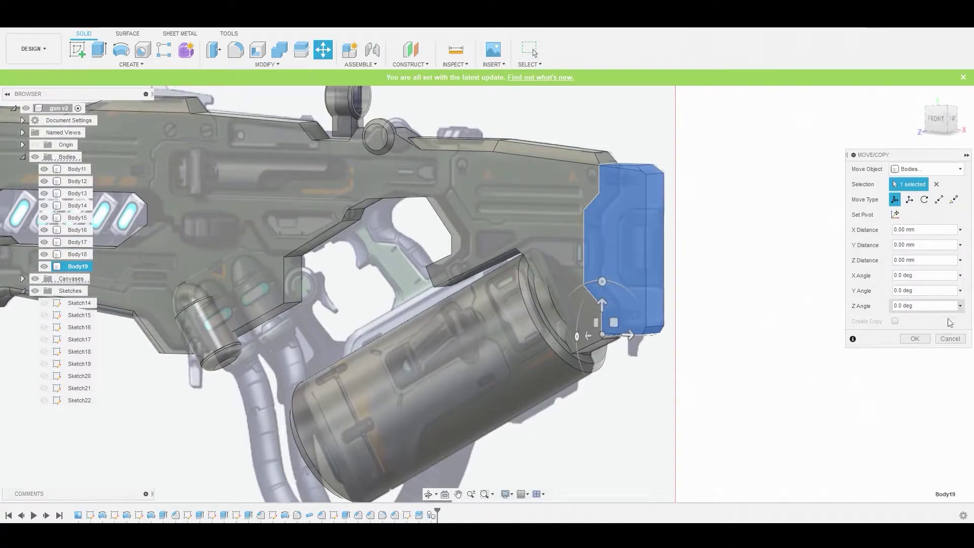
left_click(914, 338)
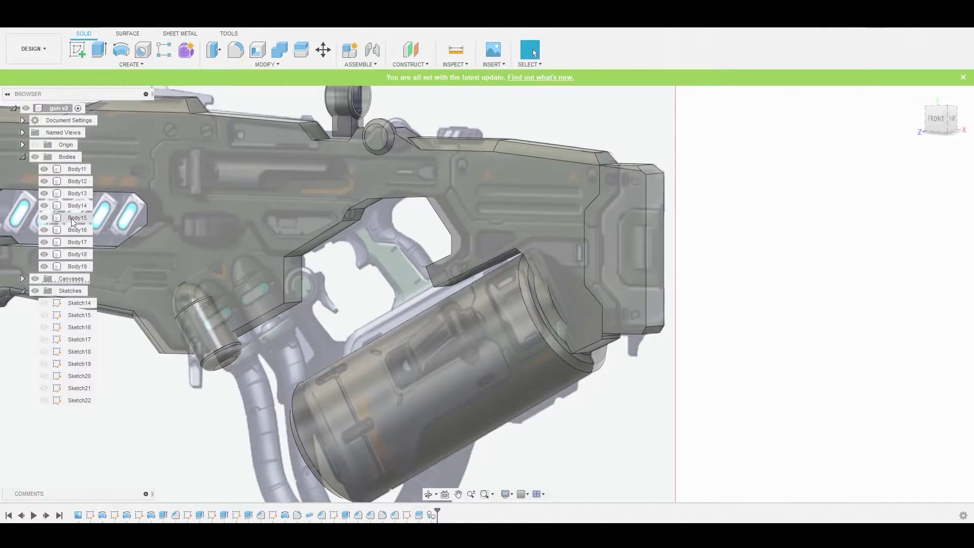
right_click(72, 219)
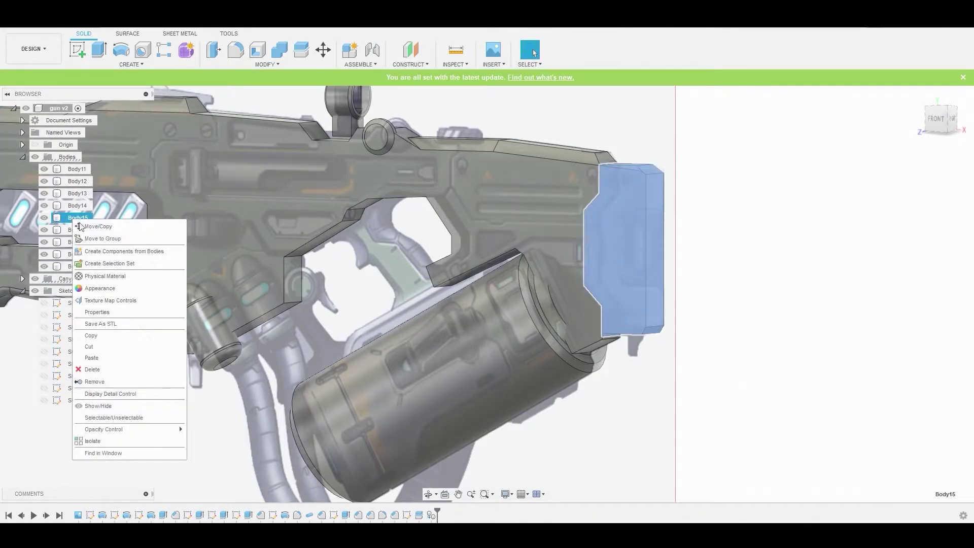
left_click(103, 387)
Step: Offset the side face of the copied rear stock end inward by -0.06 mm
right_click(620, 258)
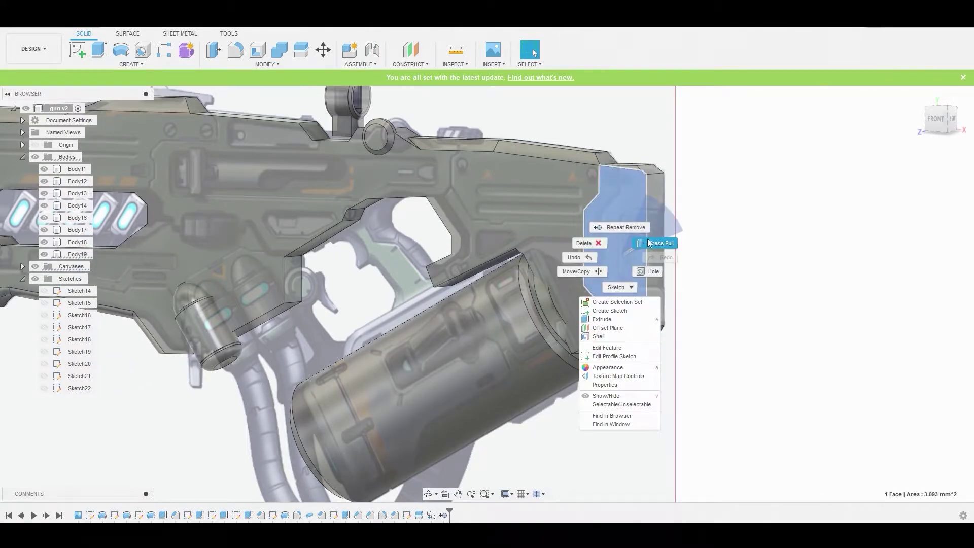
left_click(649, 242)
middle_click_drag(648, 242, 595, 265, "shift")
scroll(594, 264, "up", 3)
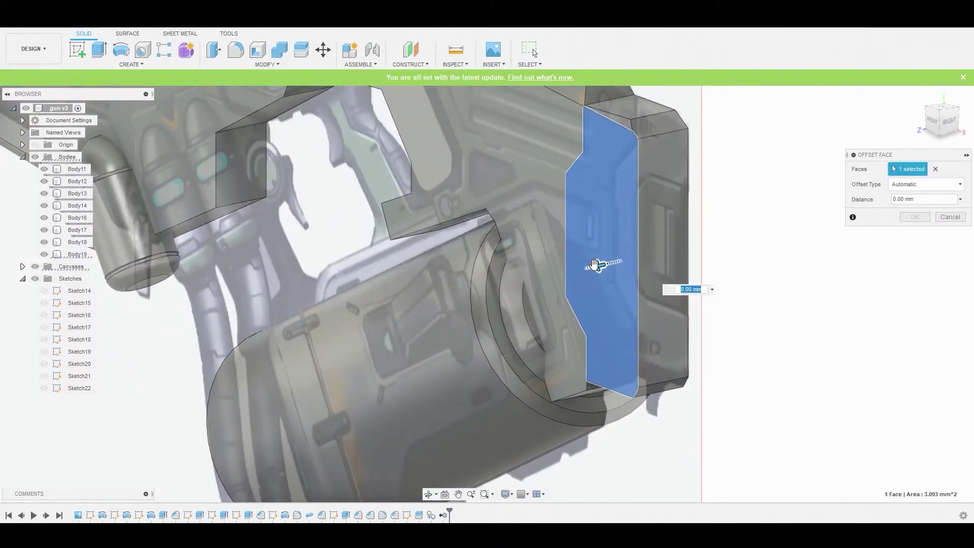
left_click_drag(594, 264, 598, 266)
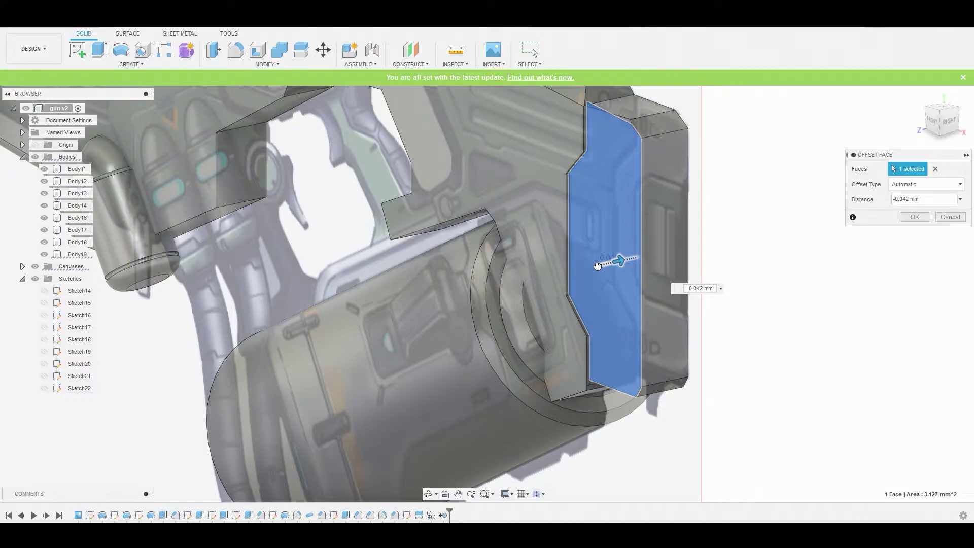
left_click_drag(597, 266, 600, 267)
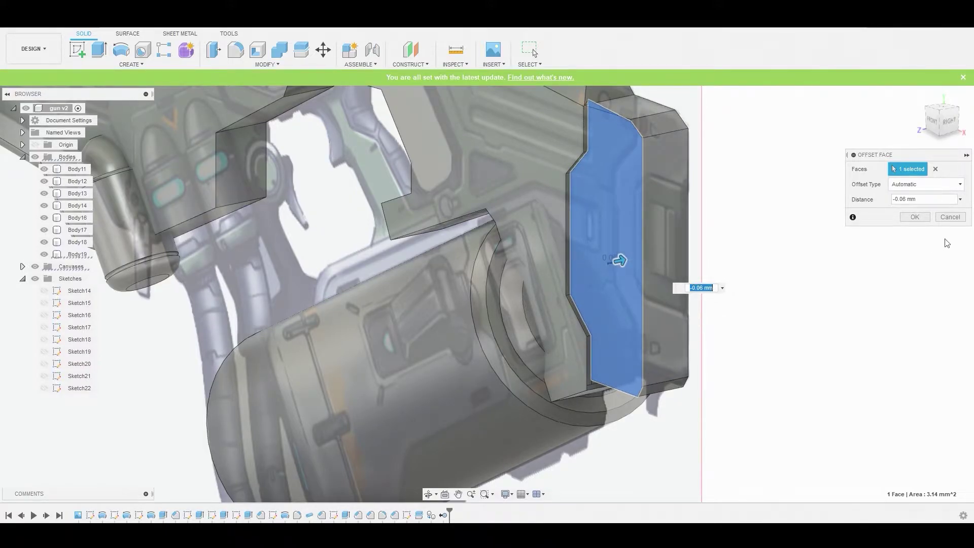
left_click(915, 218)
Step: Sketch an open five-segment outline with angled corners on the rear stock end's side face, tracing the reference panel from its rear edge
left_click(933, 124)
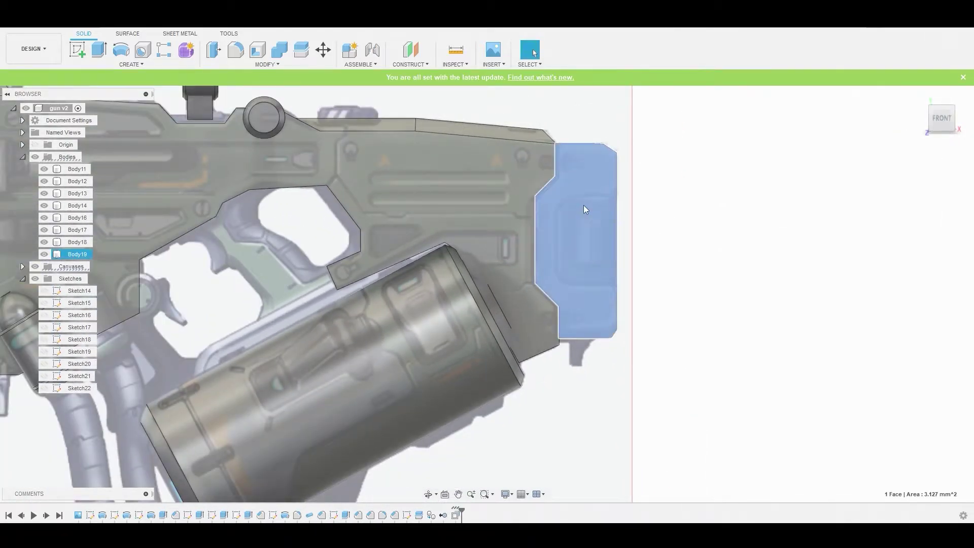
left_click(592, 206)
left_click(77, 49)
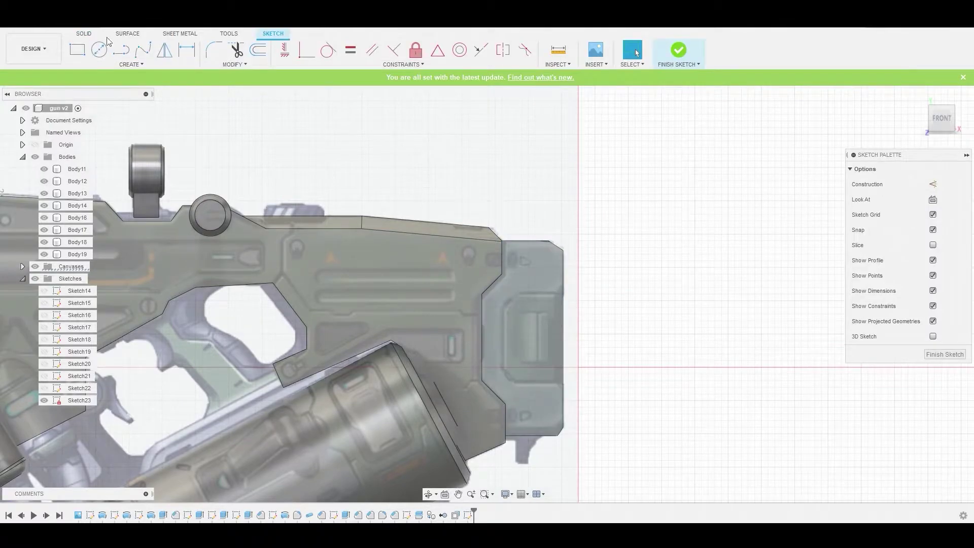
left_click(125, 52)
scroll(487, 319, "up", 3)
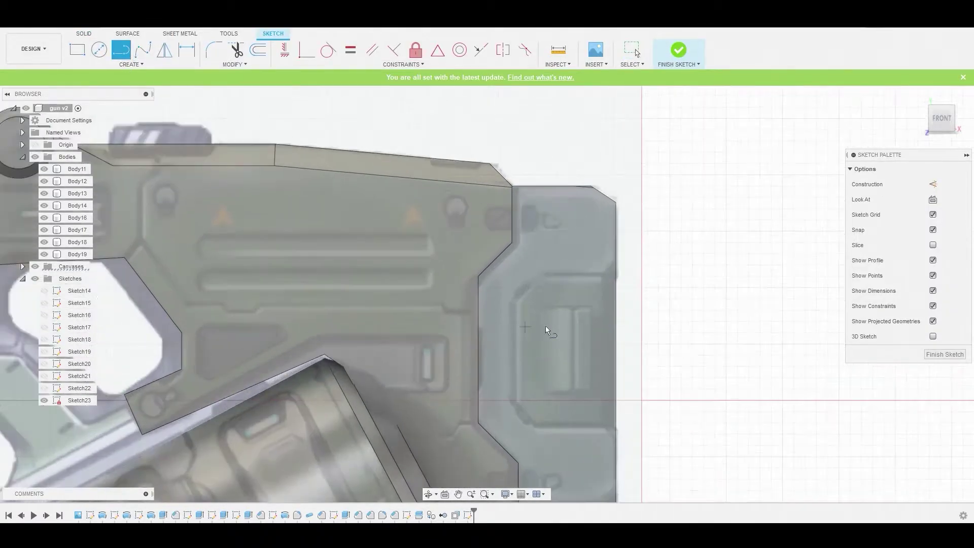
left_click(616, 276)
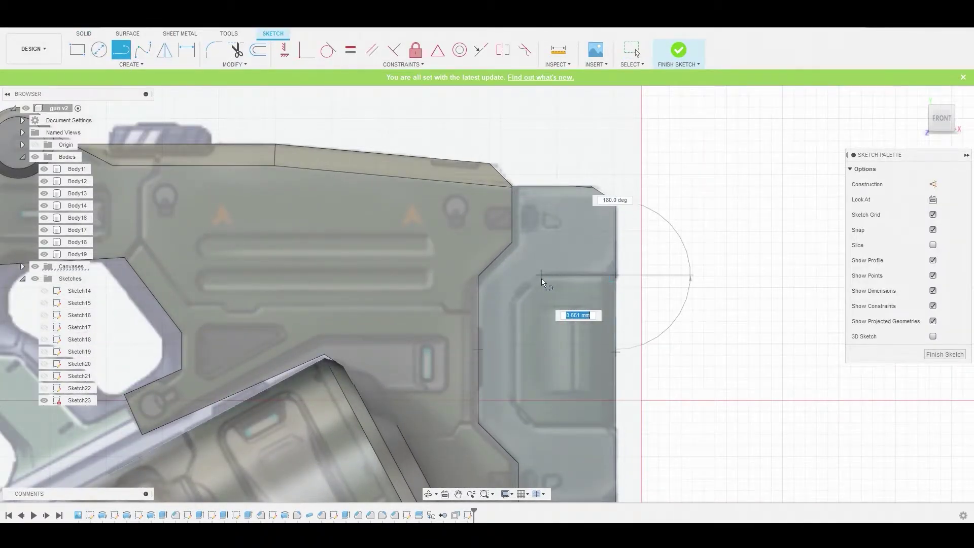
left_click(546, 275)
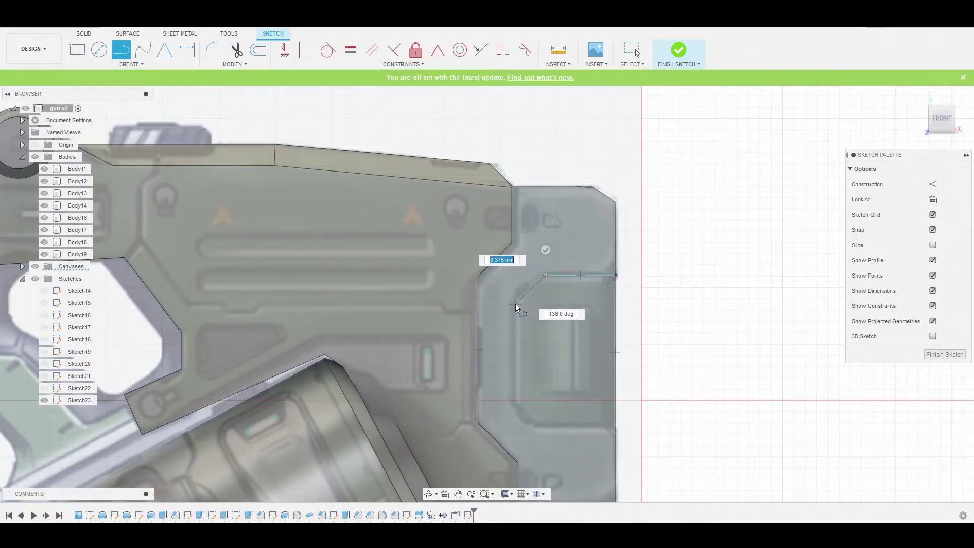
left_click(516, 304)
left_click(516, 401)
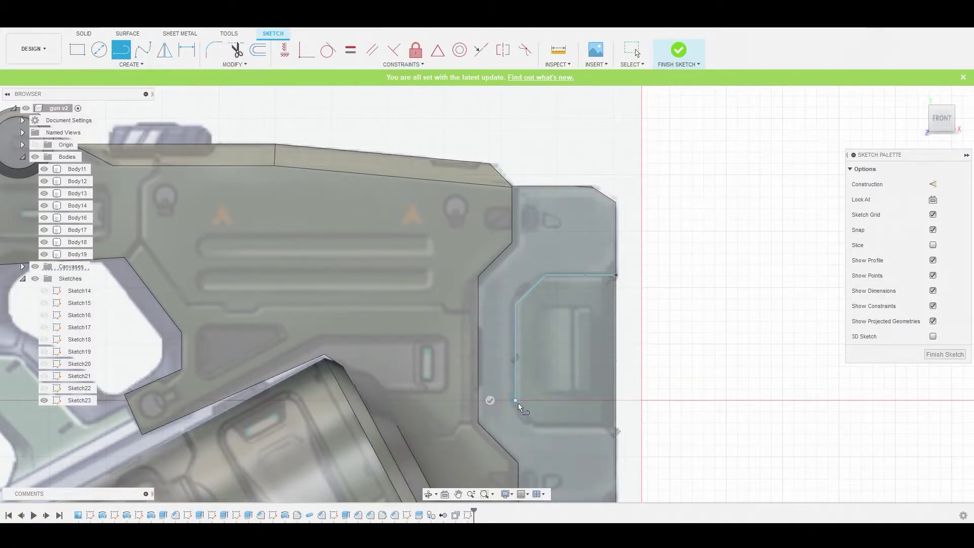
left_click(537, 423)
left_click(624, 422)
right_click(664, 381)
left_click(690, 381)
scroll(637, 270, "down", 2)
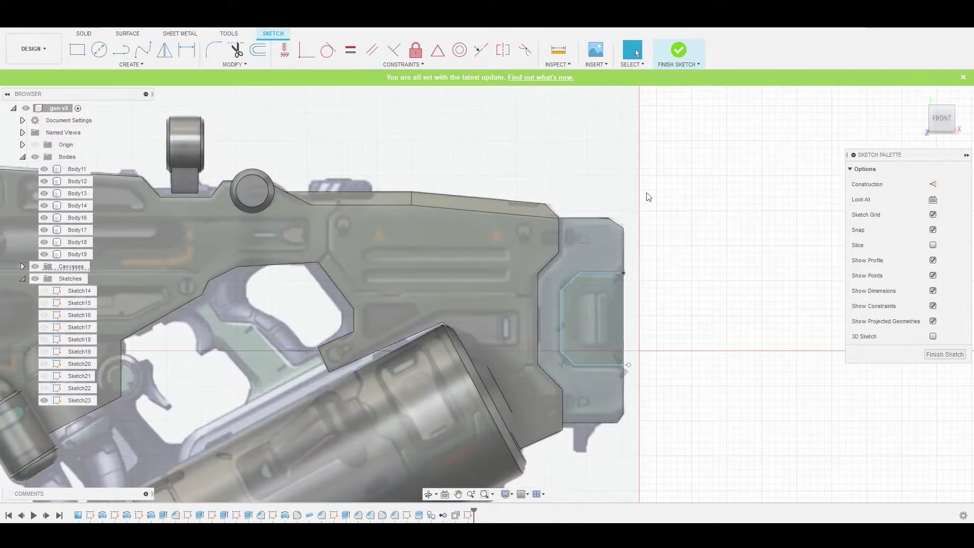
left_click(680, 49)
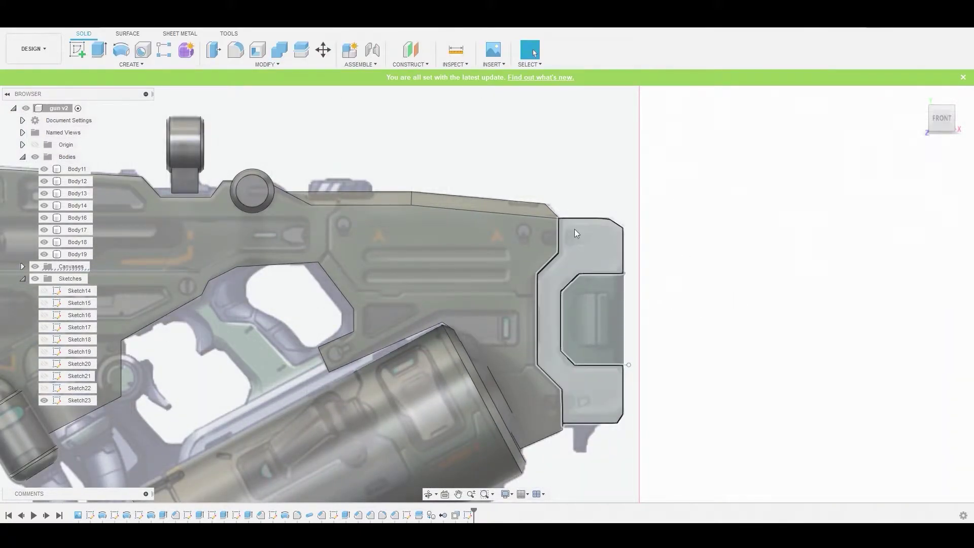
Step: Cut a groove along the sketched panel outline with a circular Pipe of 0.046 mm section size
left_click(134, 64)
left_click(104, 297)
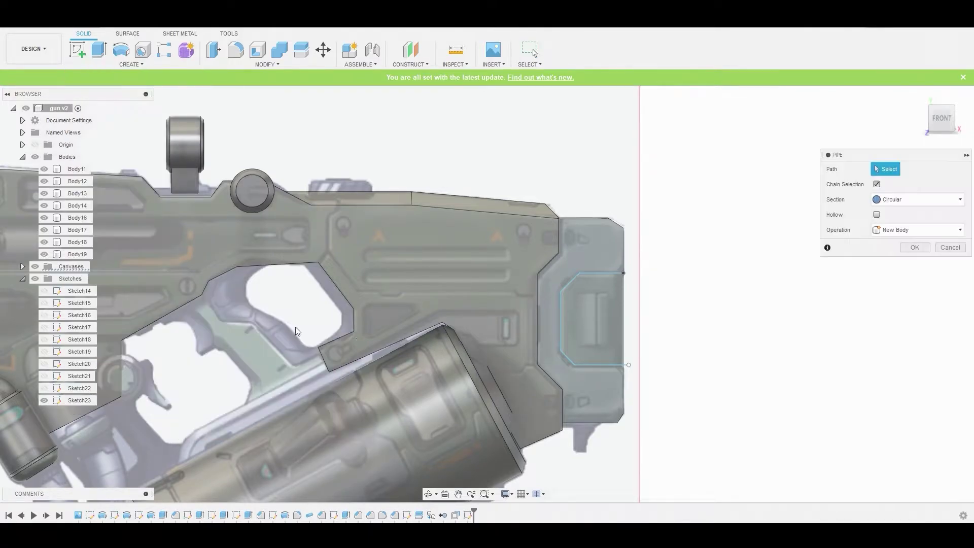
left_click(561, 326)
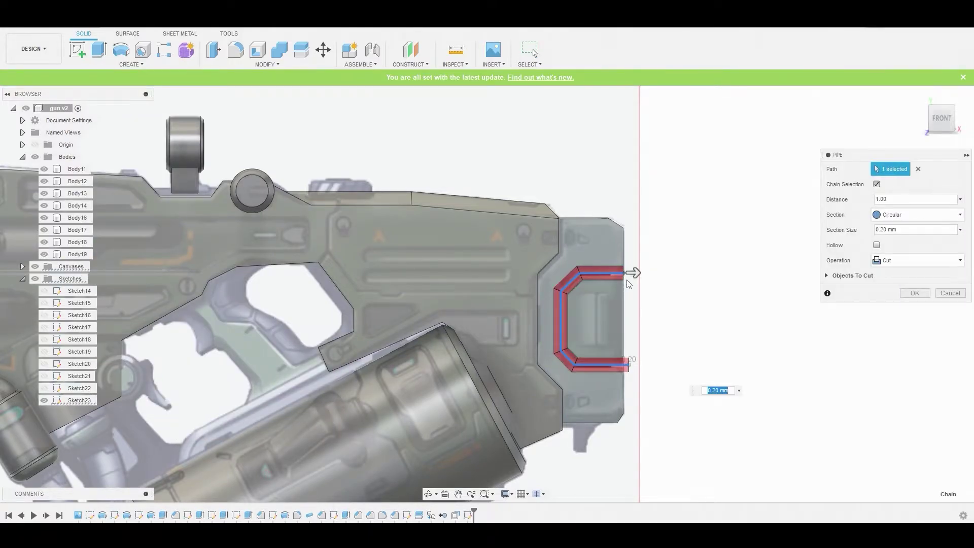
scroll(627, 280, "up", 2)
middle_click_drag(644, 397, 594, 420, "shift")
left_click_drag(592, 420, 597, 423)
left_click_drag(595, 425, 596, 420)
left_click(936, 120)
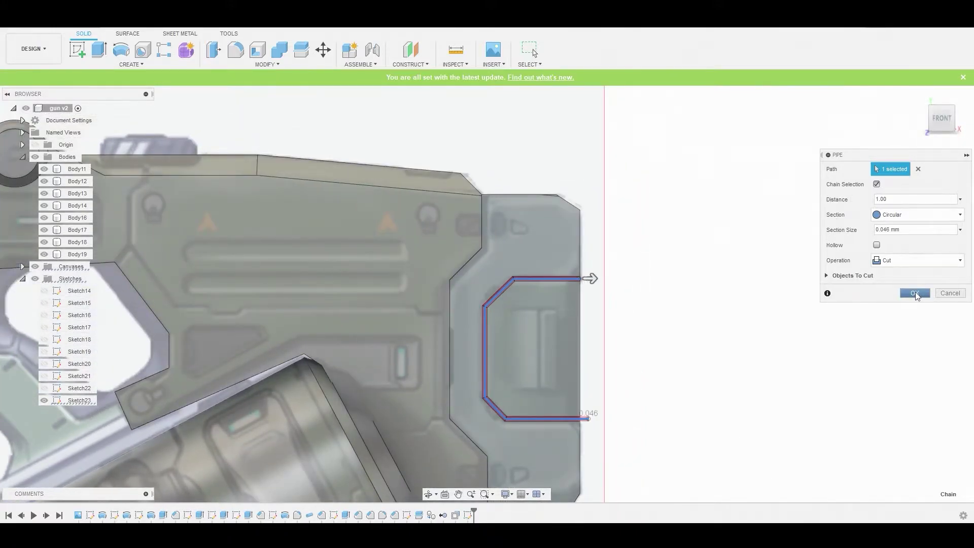
left_click(915, 291)
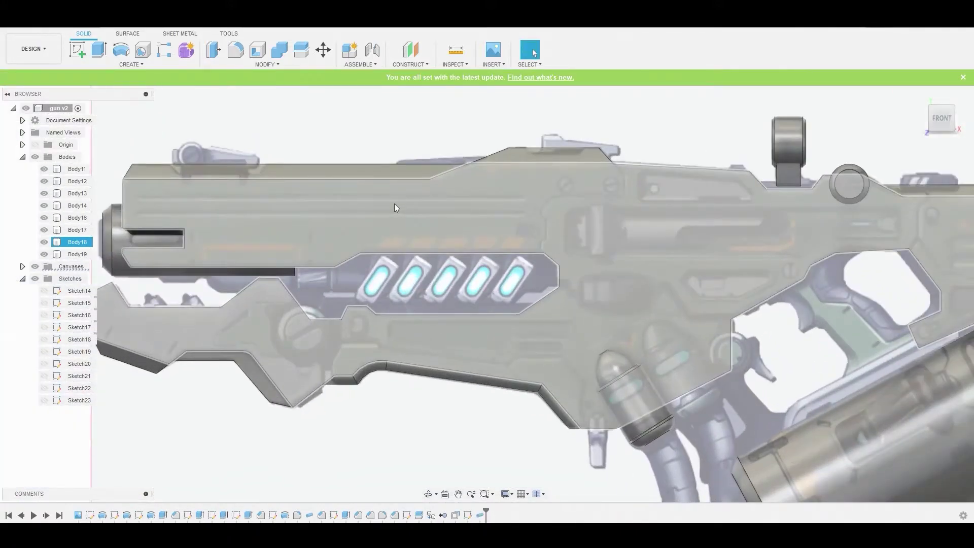
Step: Sketch a center-to-center slot about 6 mm long on the gun's side face, tracing the lower of the two long grooves near the muzzle
left_click(396, 208)
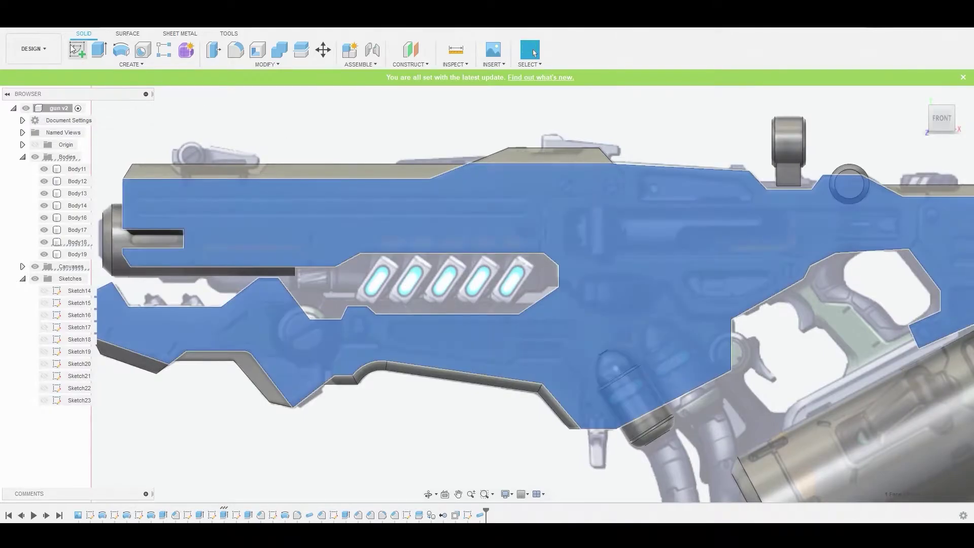
scroll(345, 367, "up", 4)
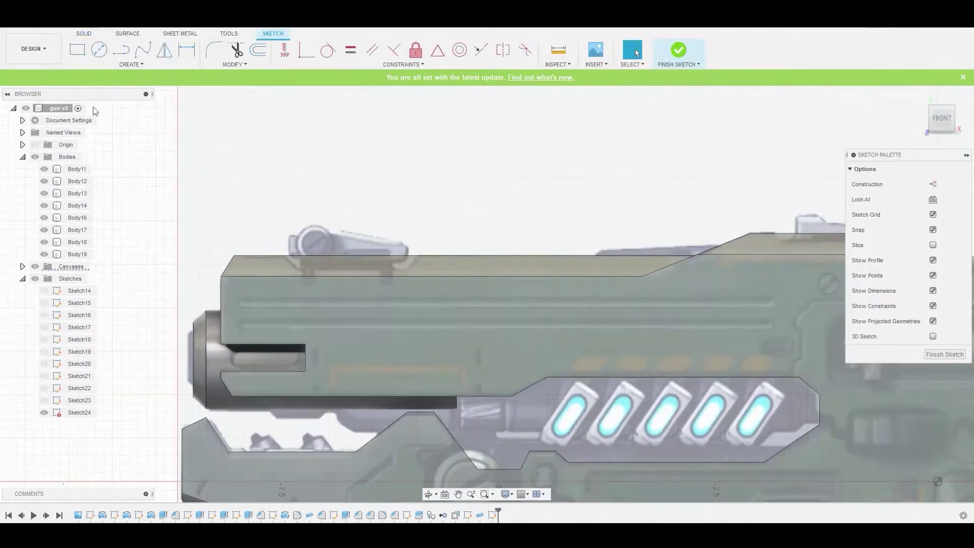
left_click(119, 53)
left_click(112, 65)
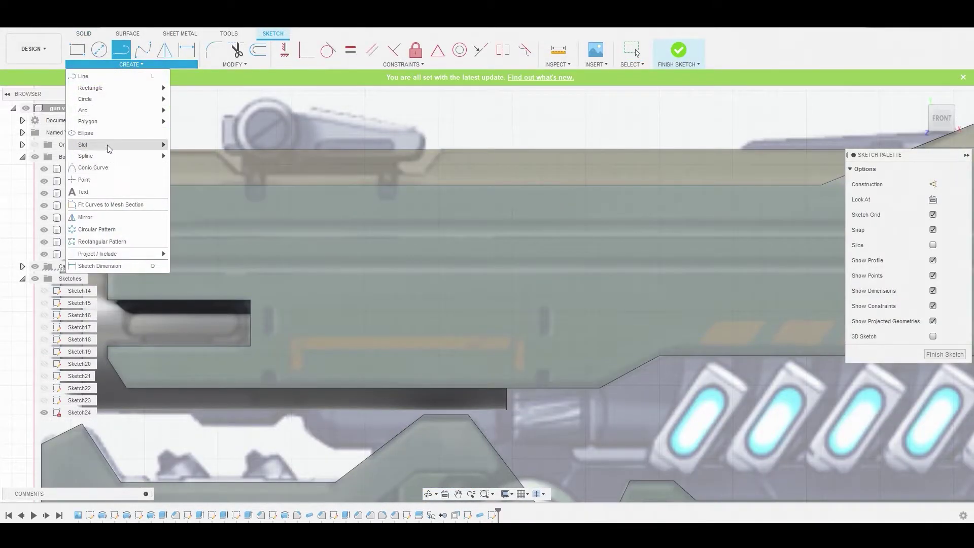
mouse_move(111, 145)
left_click(191, 146)
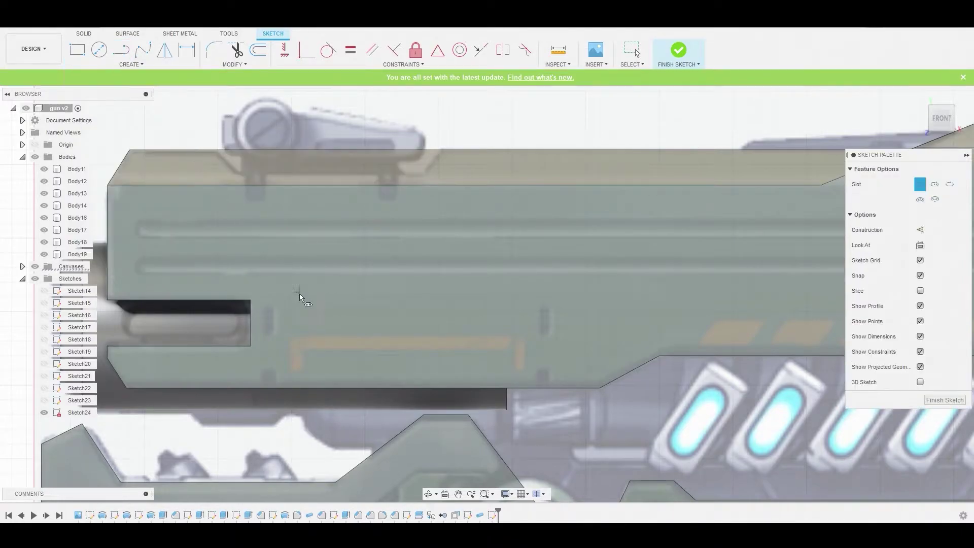
scroll(300, 293, "up", 5)
left_click(322, 239)
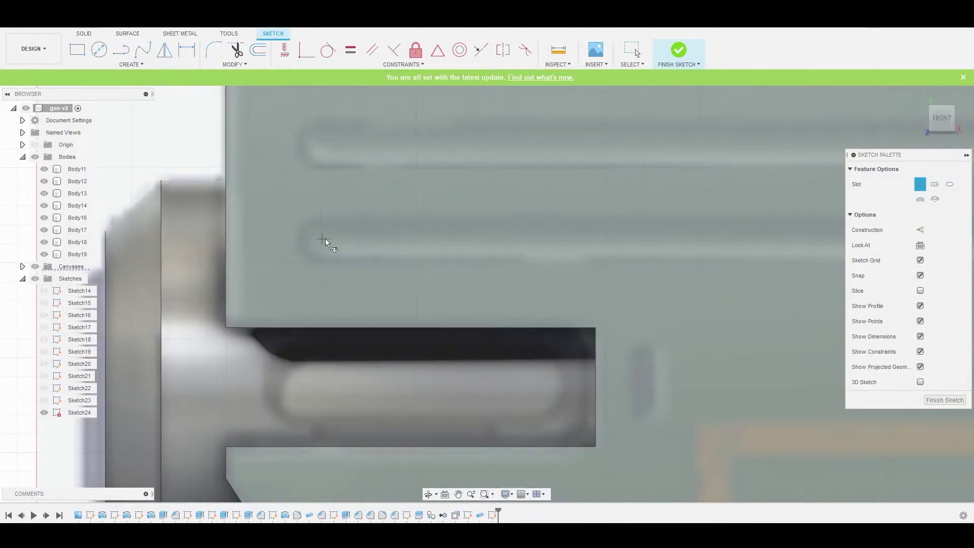
scroll(325, 239, "down", 3)
middle_click_drag(543, 249, 311, 248)
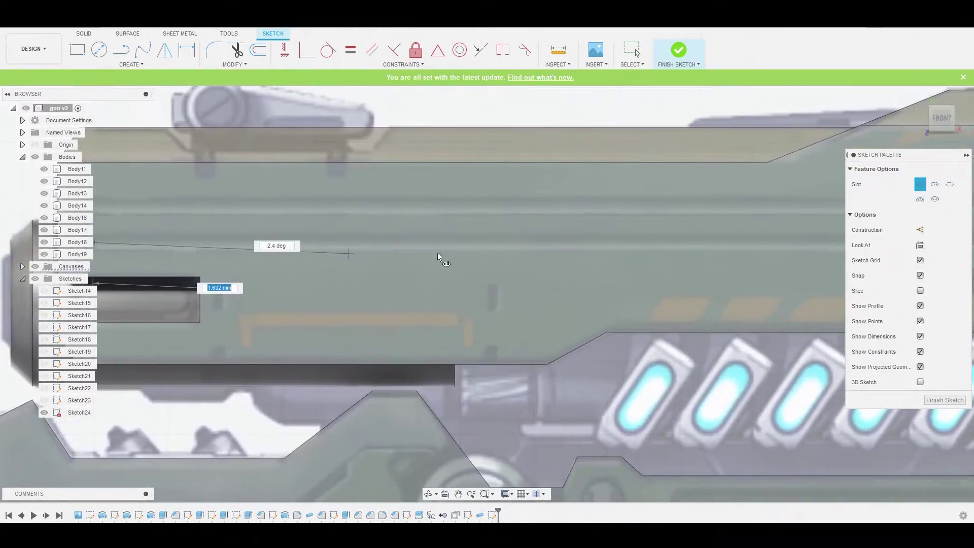
scroll(415, 257, "down", 1)
middle_click_drag(659, 243, 304, 237)
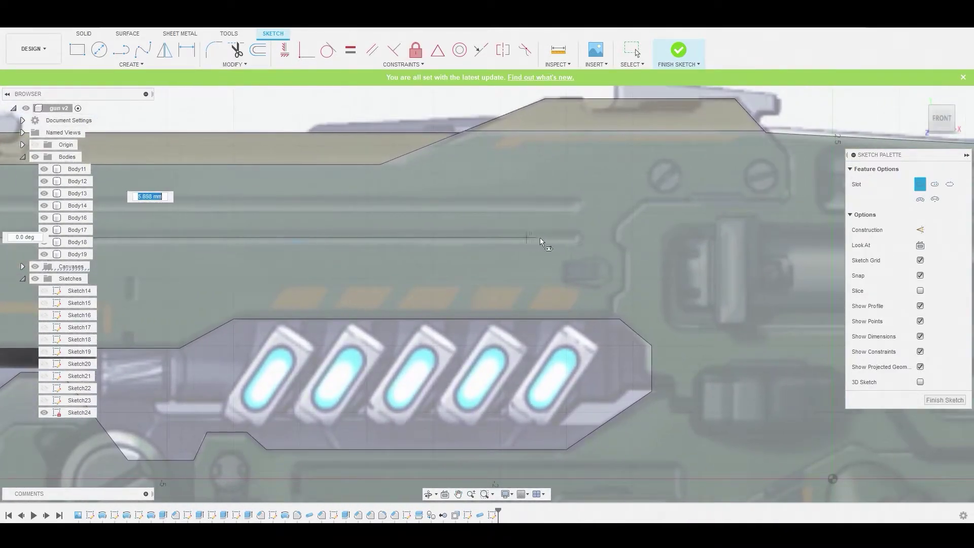
scroll(571, 237, "up", 4)
left_click(579, 237)
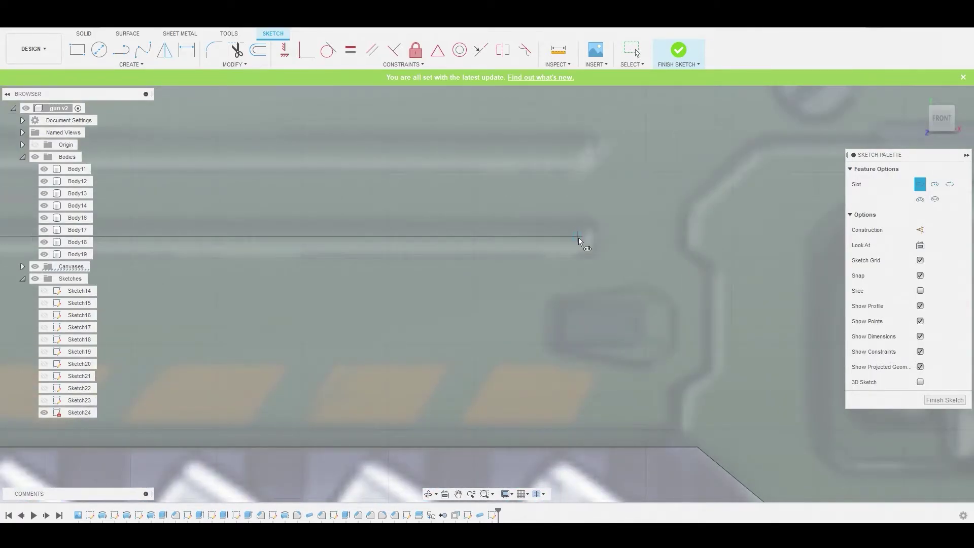
left_click(584, 256)
scroll(519, 202, "down", 5)
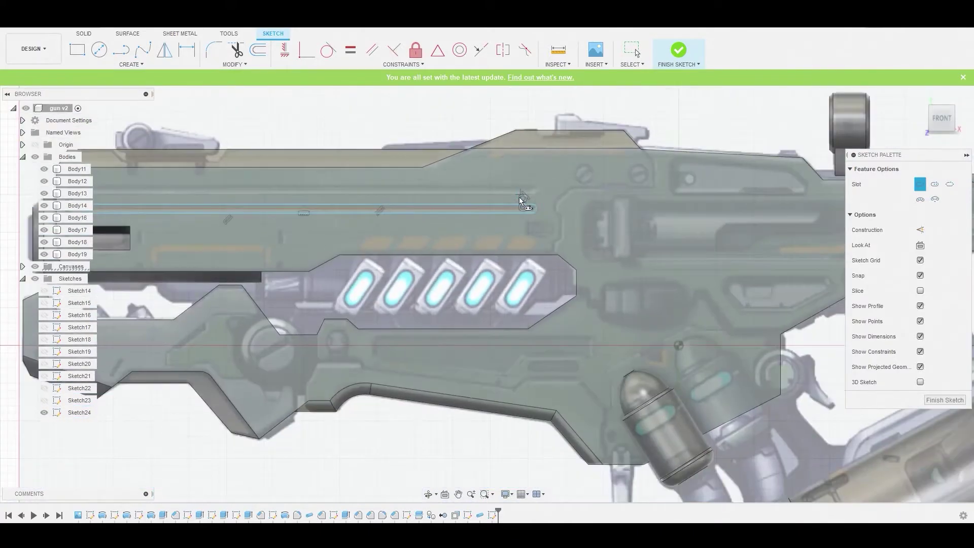
right_click(520, 198)
left_click(554, 198)
Step: Copy the long slot outline straight up onto the upper reference groove
scroll(507, 199, "up", 6)
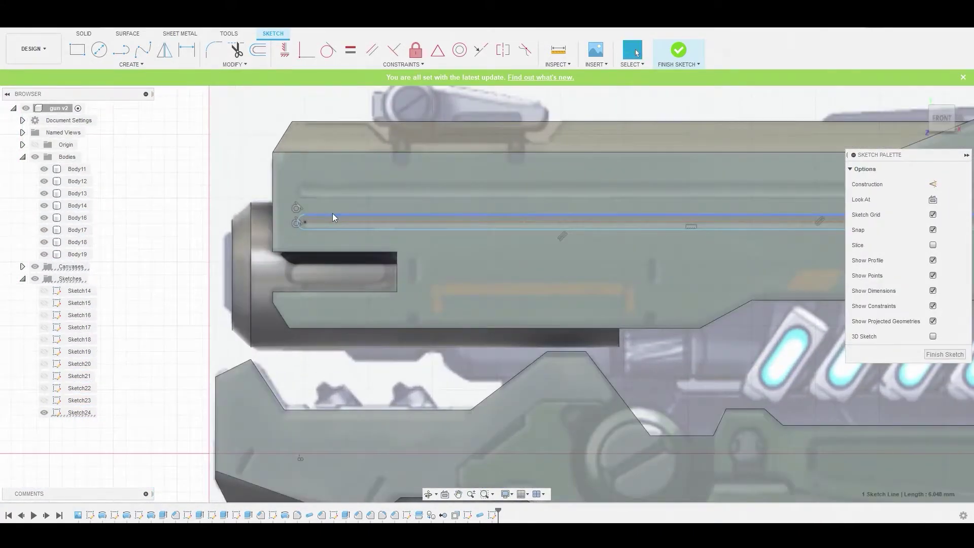
left_click(333, 214)
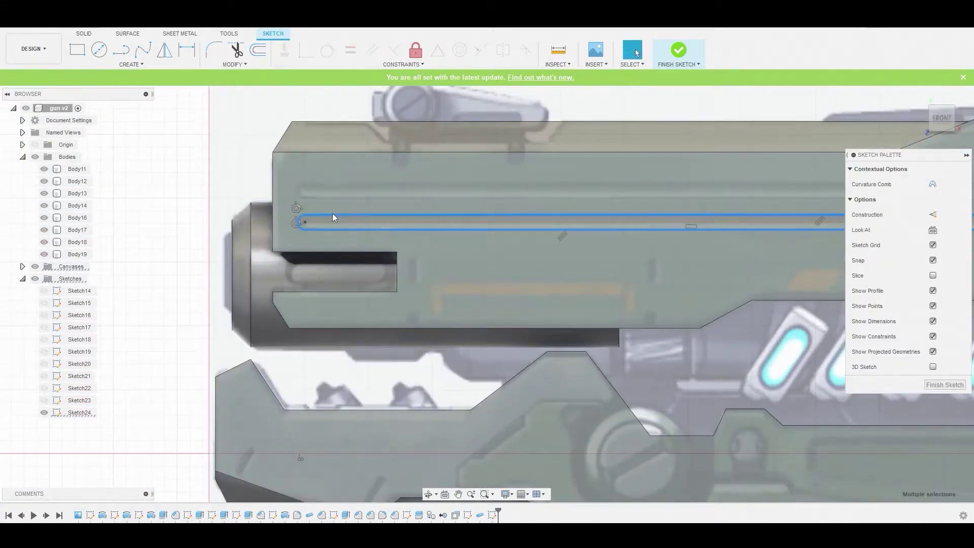
key("m")
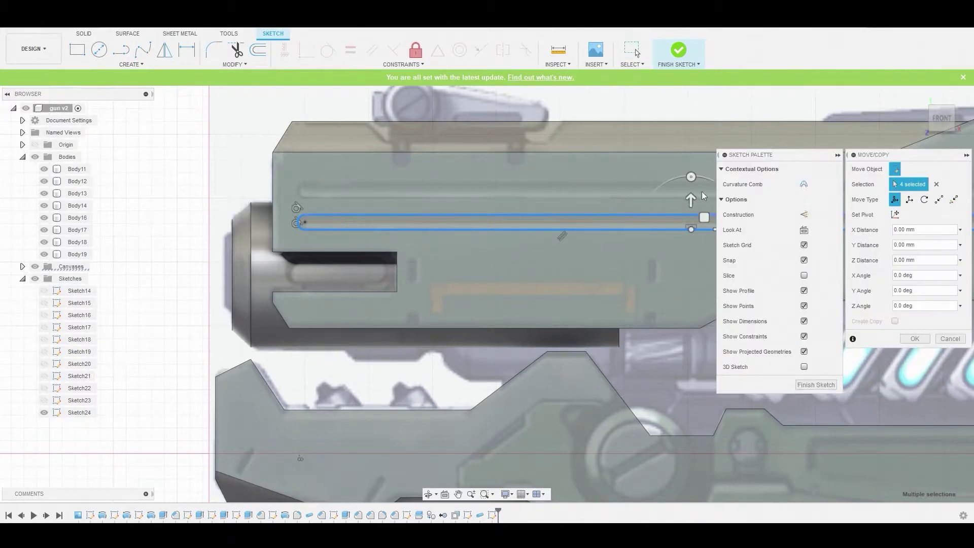
left_click_drag(692, 197, 690, 166)
right_click(262, 174)
left_click(278, 166)
scroll(451, 202, "down", 3)
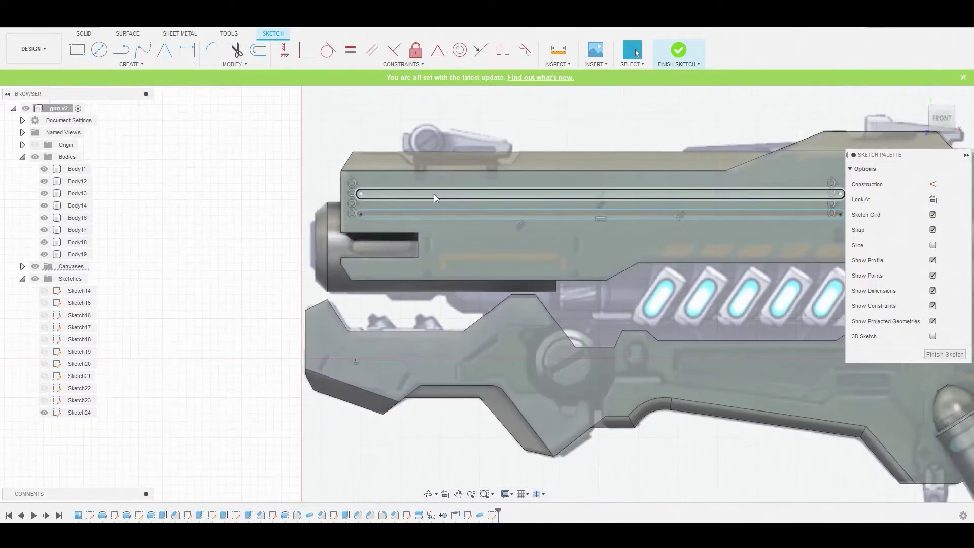
Step: Extrude both long slot profiles -0.031 mm as a cut into the gun's side face
left_click(434, 194)
scroll(395, 212, "up", 6)
left_click(392, 206)
right_click(392, 206)
left_click(420, 187)
middle_click_drag(417, 199, 496, 204, "shift")
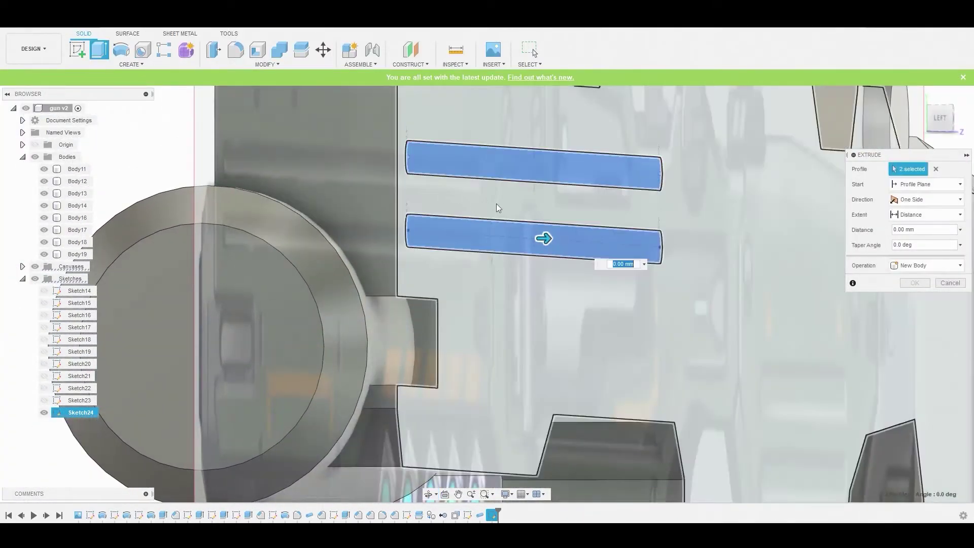
left_click_drag(543, 238, 535, 236)
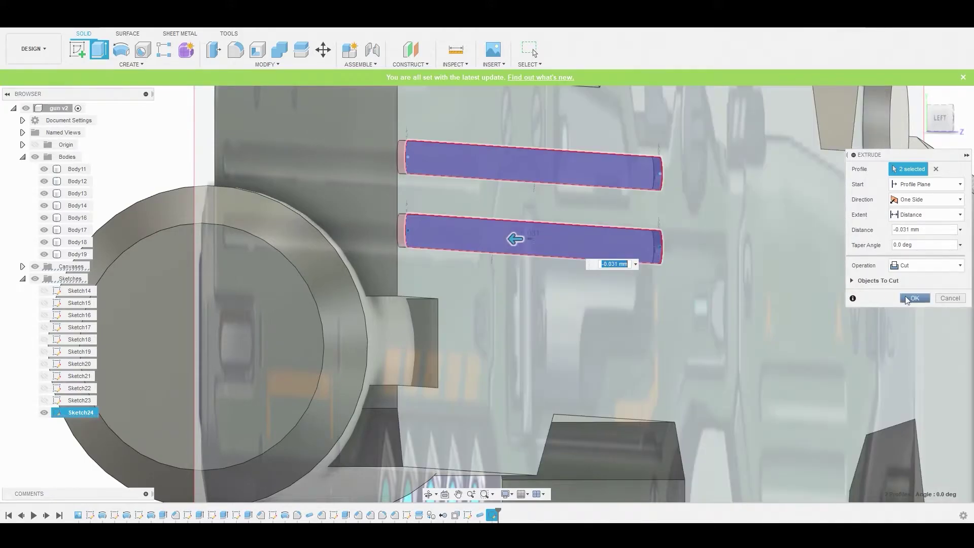
left_click(907, 299)
Step: Fillet the inner edges of both long slots with a 0.041 mm radius
key("f")
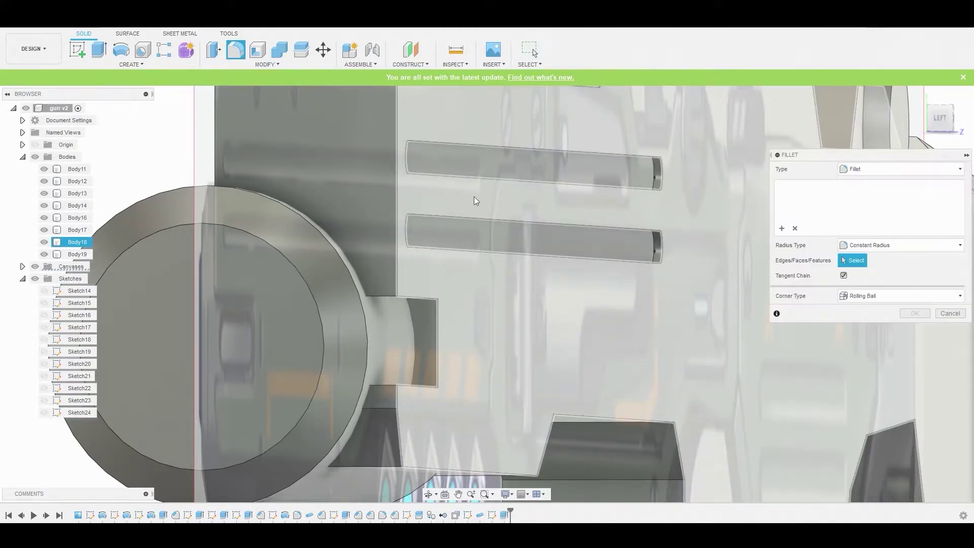
scroll(659, 179, "up", 5)
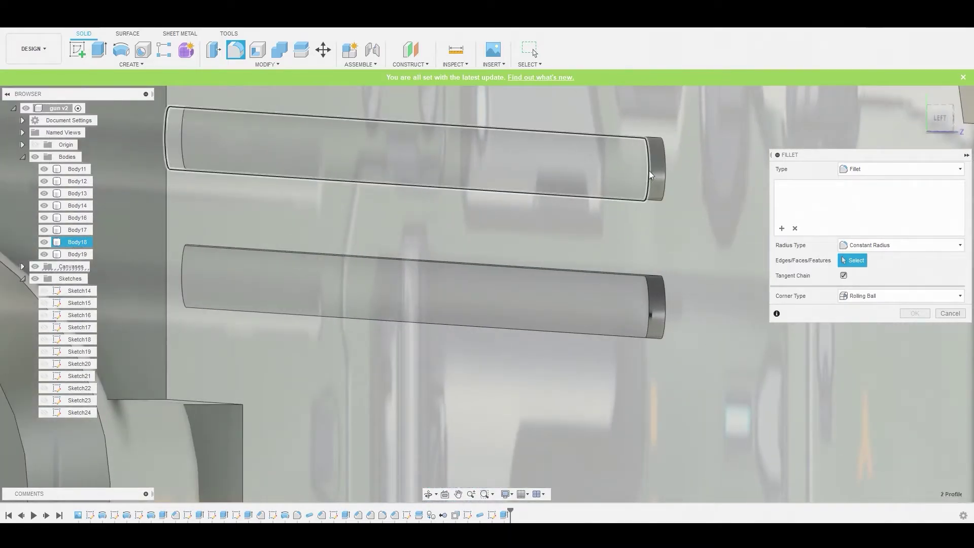
left_click(651, 174)
left_click_drag(651, 301, 660, 304)
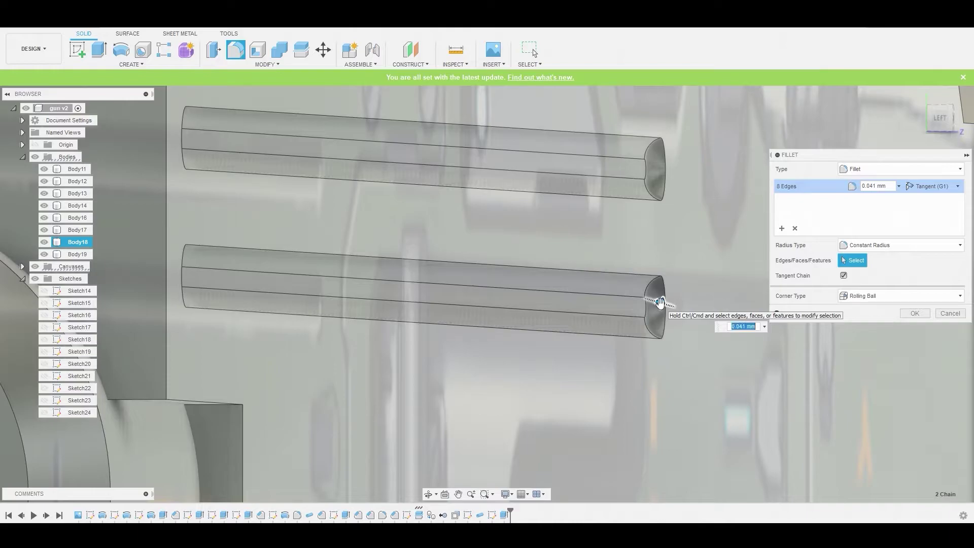
scroll(660, 302, "down", 6)
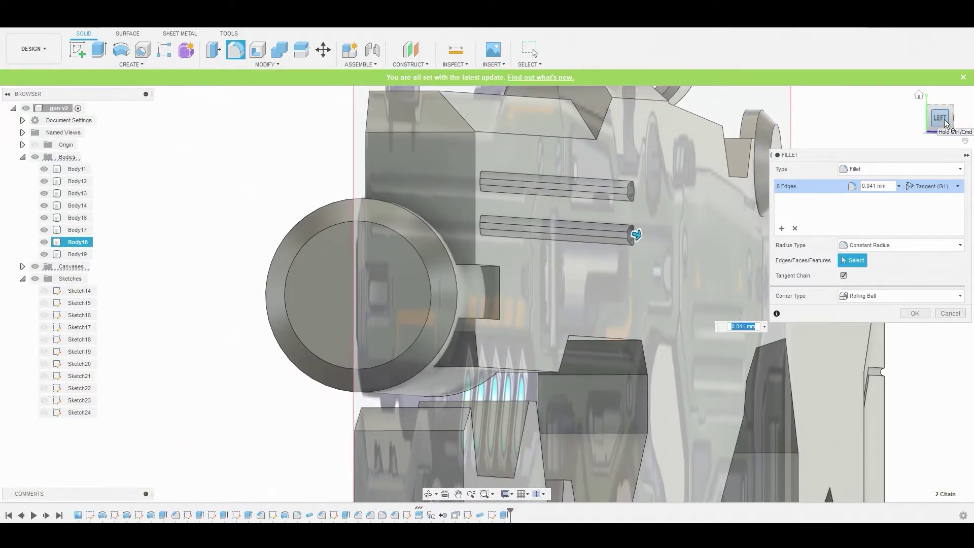
left_click(947, 123)
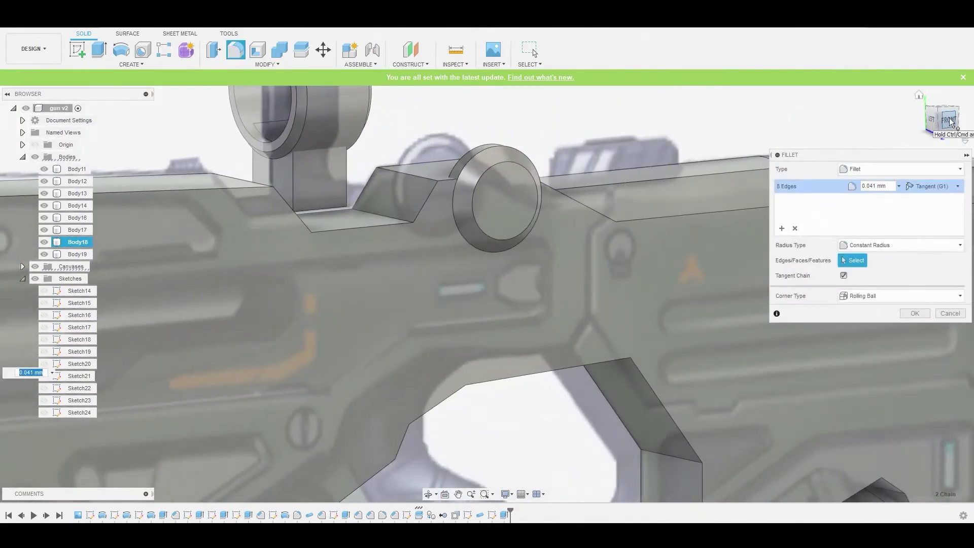
scroll(596, 168, "up", 3)
scroll(467, 227, "down", 4)
scroll(500, 260, "down", 2)
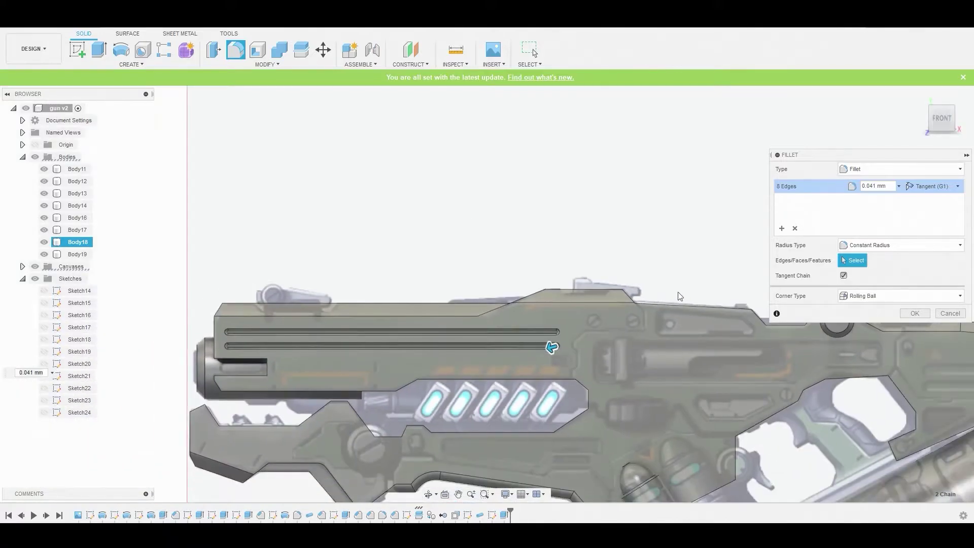
left_click(912, 313)
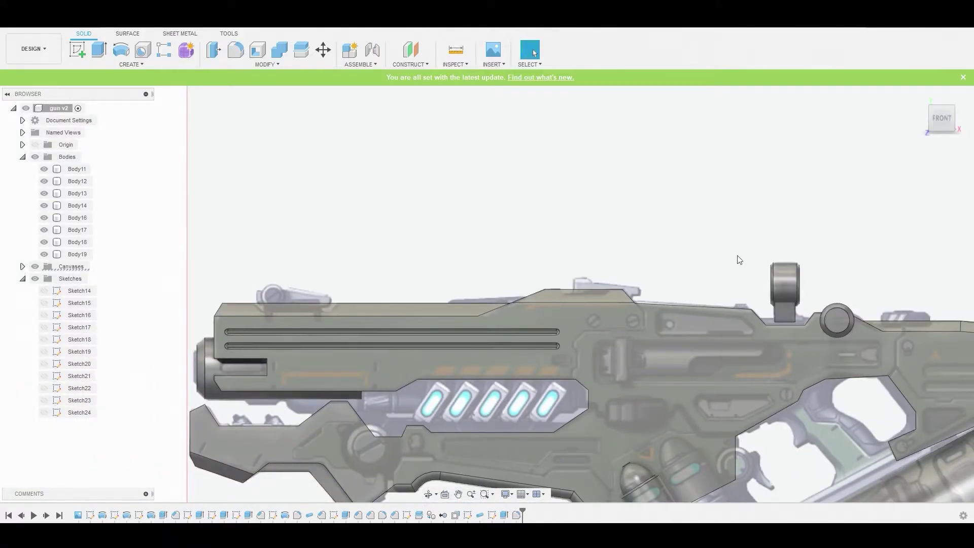
Step: Sketch a horizontal center-to-center slot about 0.2 mm wide on the side face behind the grip, tracing the upper reference groove
middle_click_drag(454, 433, 281, 226)
left_click(314, 247)
left_click(77, 49)
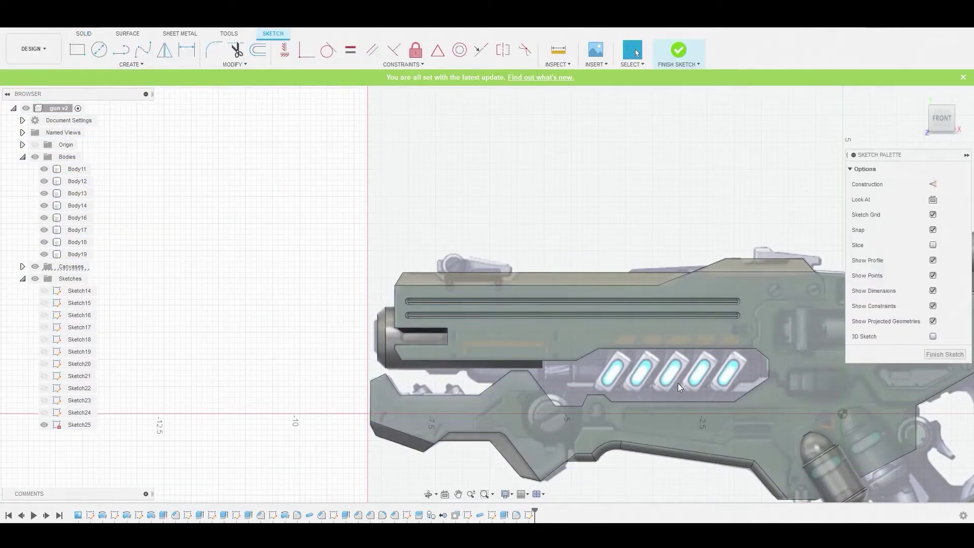
scroll(676, 384, "down", 3)
mouse_move(771, 392)
middle_mouse_down()
mouse_move(454, 270)
mouse_move(410, 229)
middle_mouse_up()
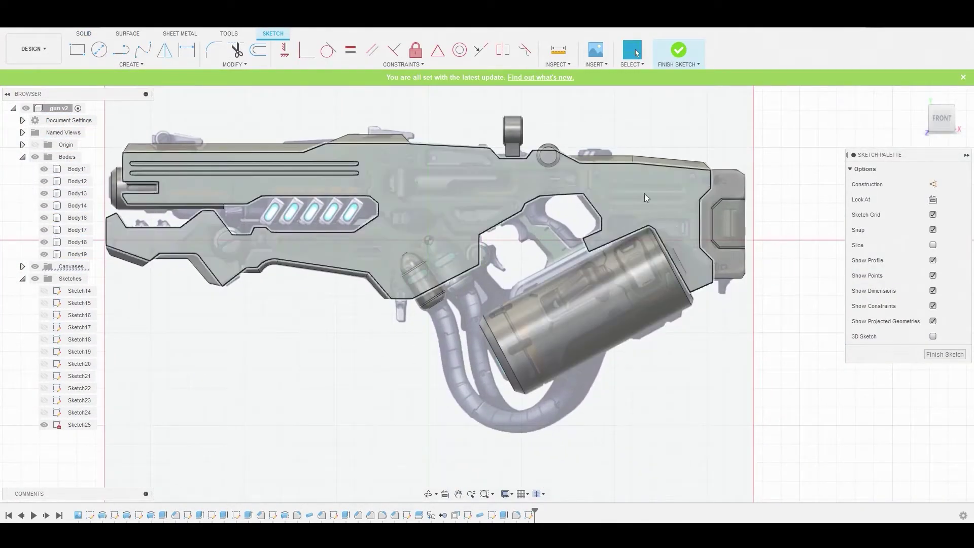
scroll(637, 176, "up", 5)
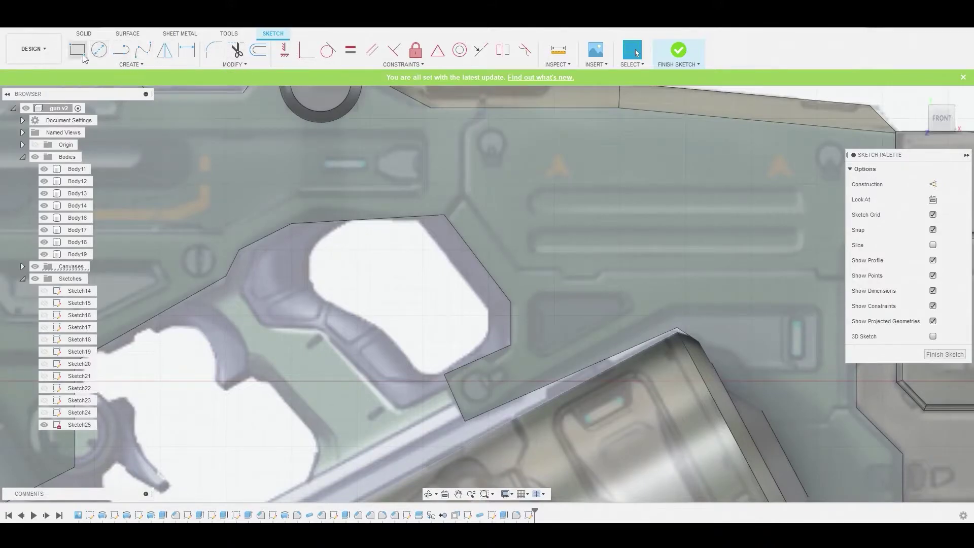
left_click(121, 64)
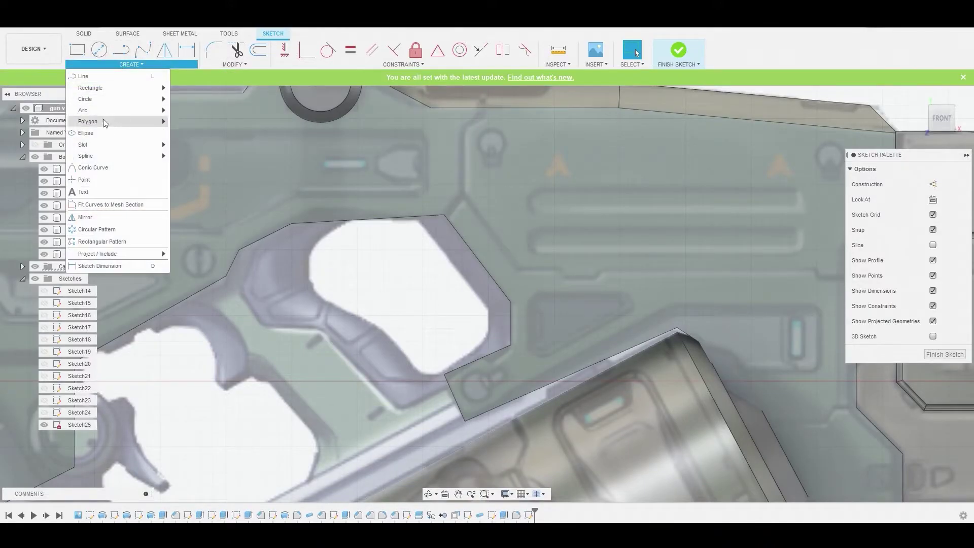
mouse_move(109, 145)
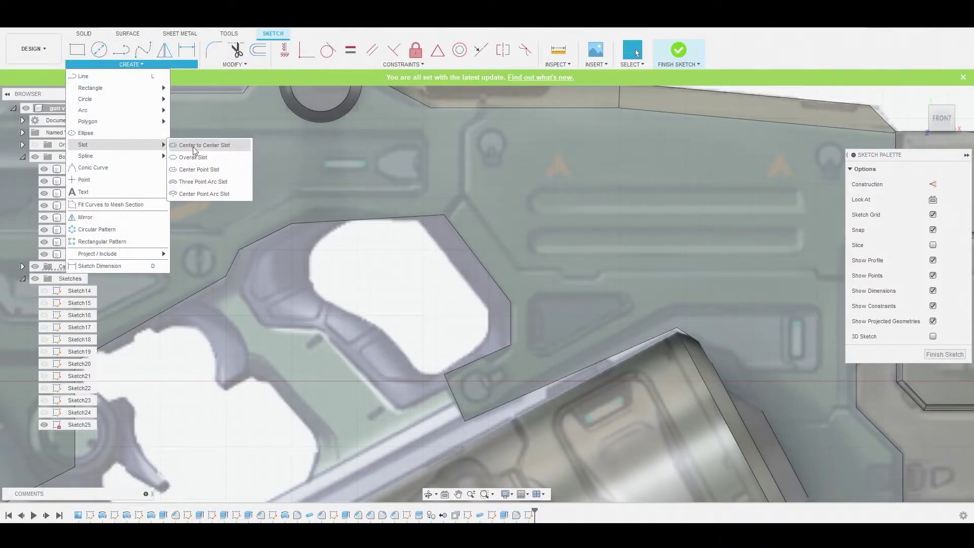
left_click(198, 146)
middle_click_drag(683, 297, 449, 295)
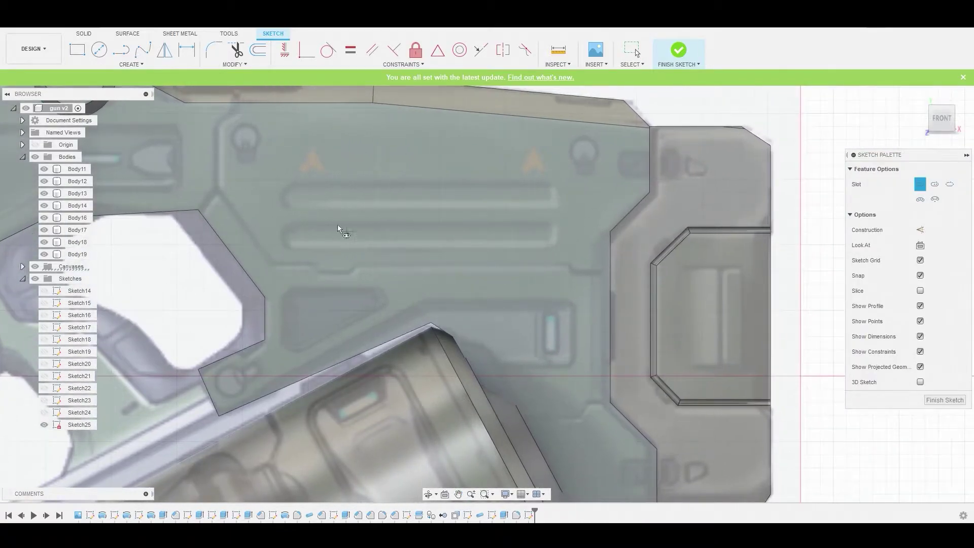
left_click(300, 197)
left_click(541, 195)
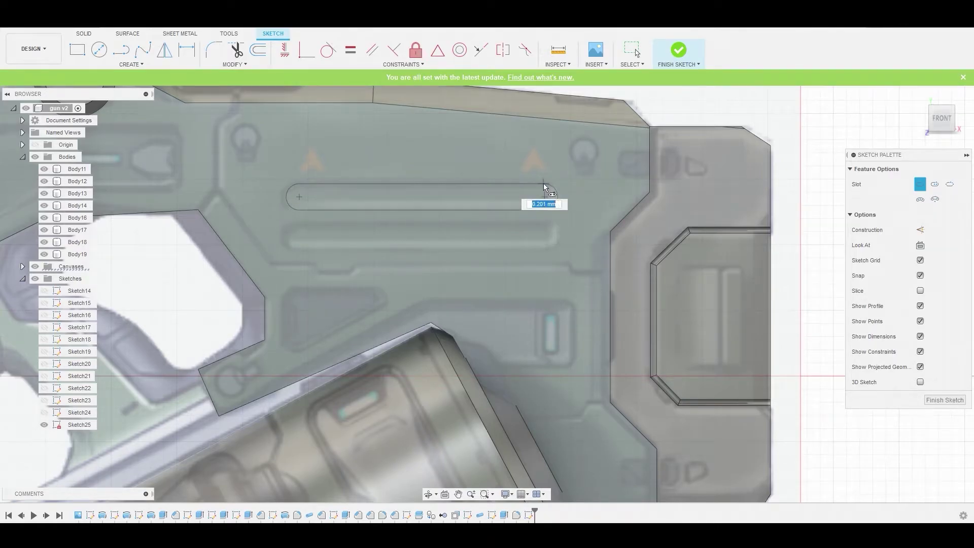
right_click(543, 183)
left_click(580, 184)
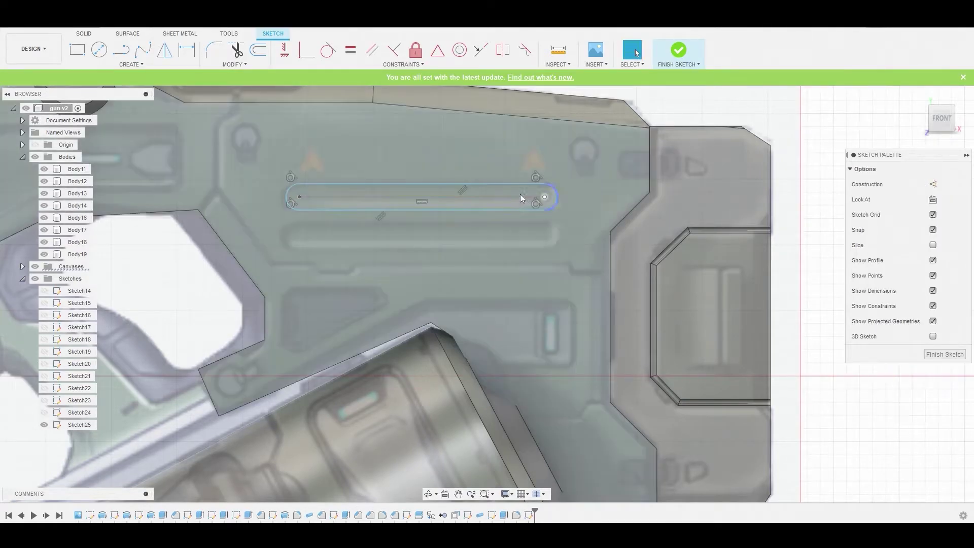
Step: Copy the rear slot outline straight down onto the lower reference groove
double_click(502, 209)
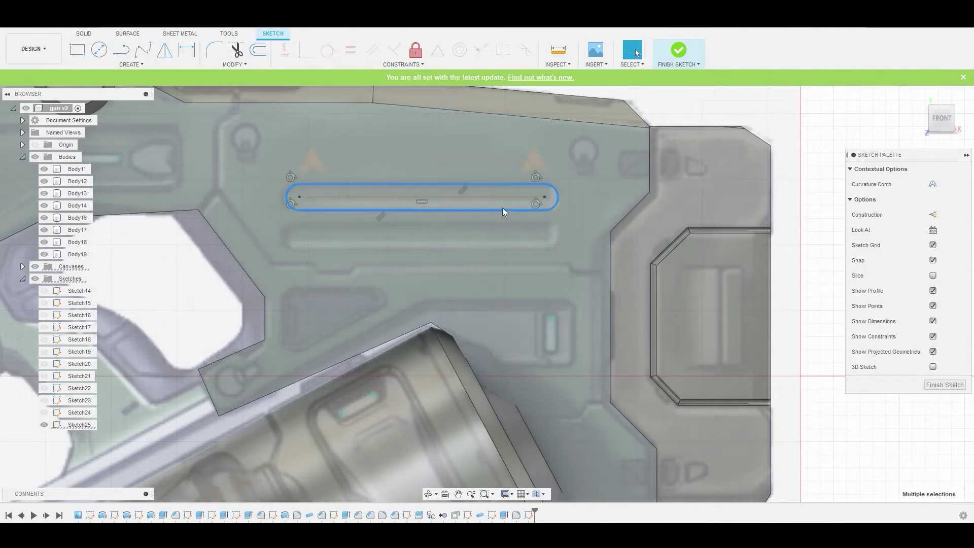
key("m")
left_click_drag(424, 156, 426, 193)
right_click(427, 218)
left_click(473, 200)
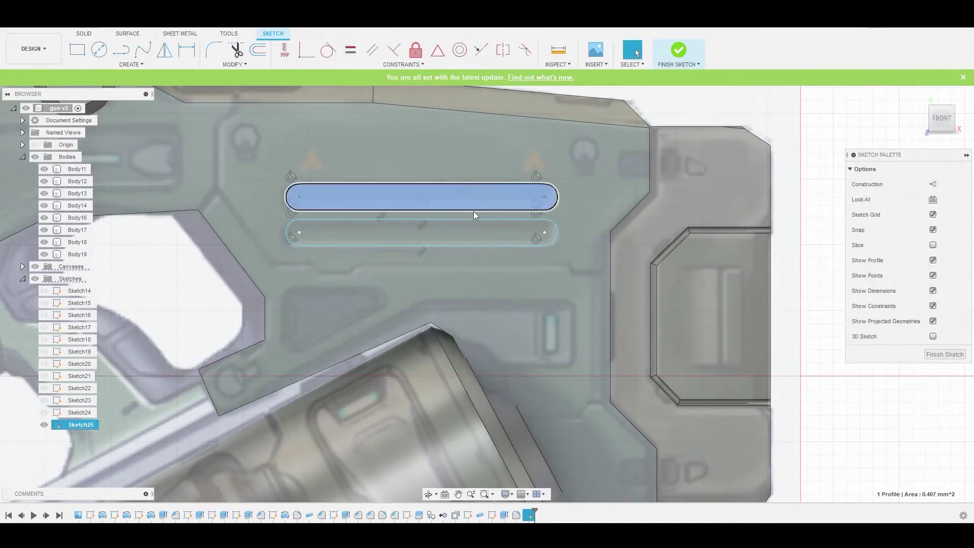
Step: Extrude both rear slot profiles -0.073 mm as a cut into the side face
left_click(474, 227, "shift")
right_click(474, 228)
left_click(504, 214)
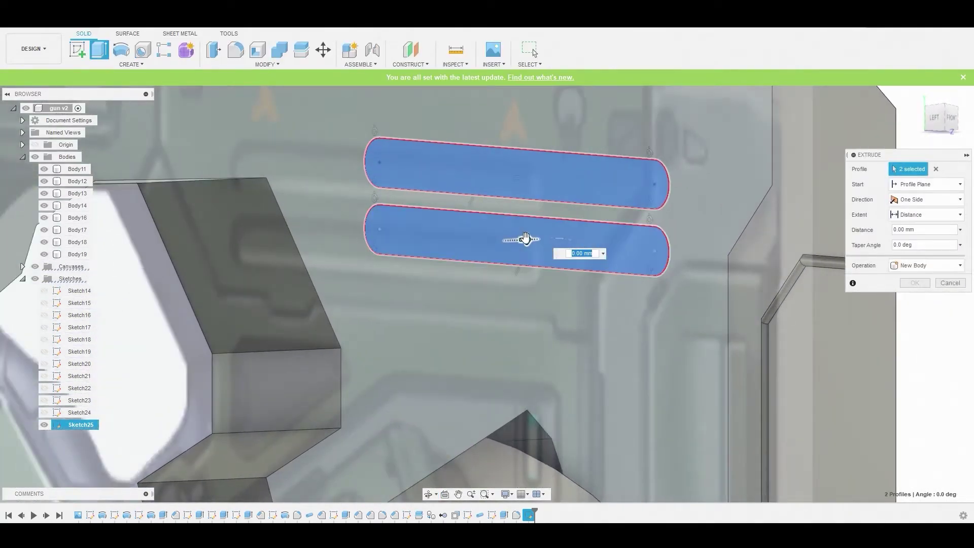
left_click_drag(526, 238, 512, 234)
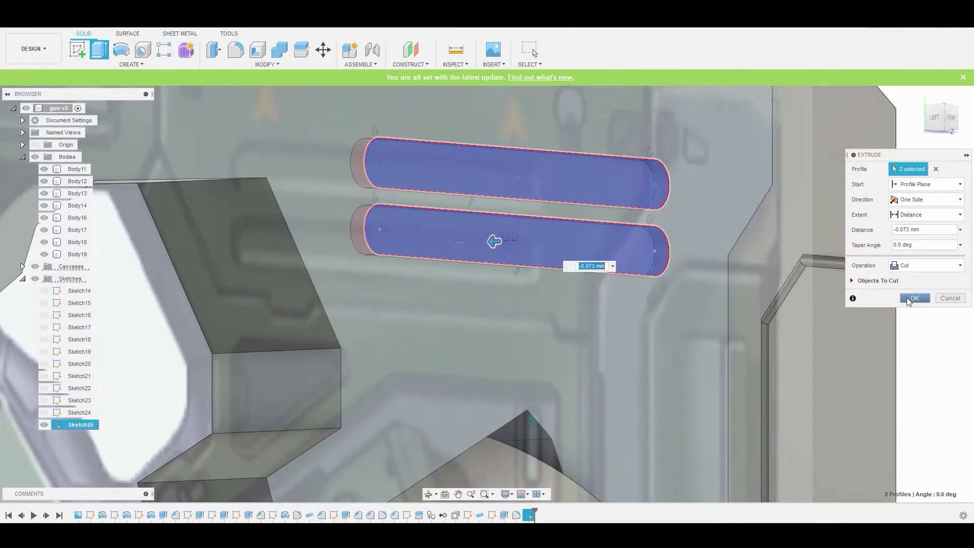
left_click(913, 298)
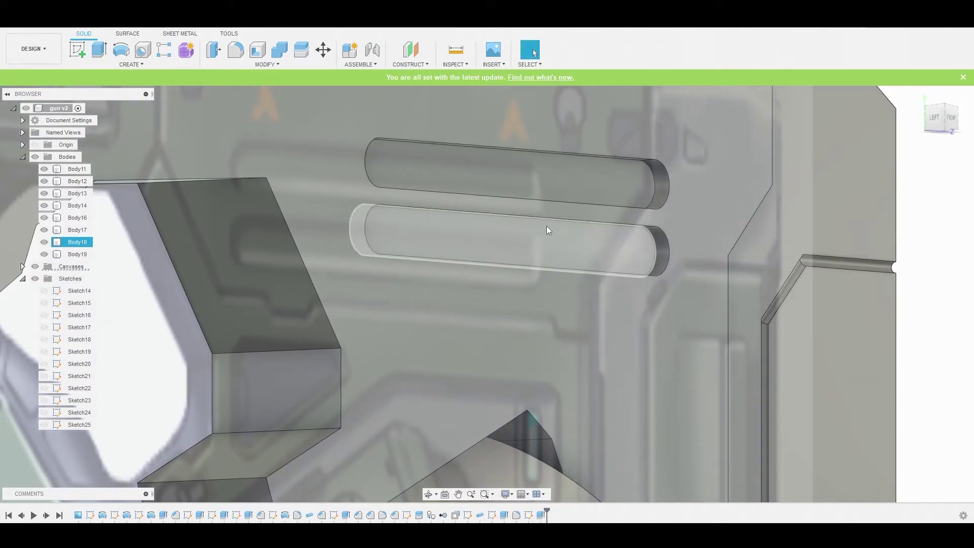
Step: Fillet the inner edges of both rear slots behind the grip with a 0.098 mm radius
key("f")
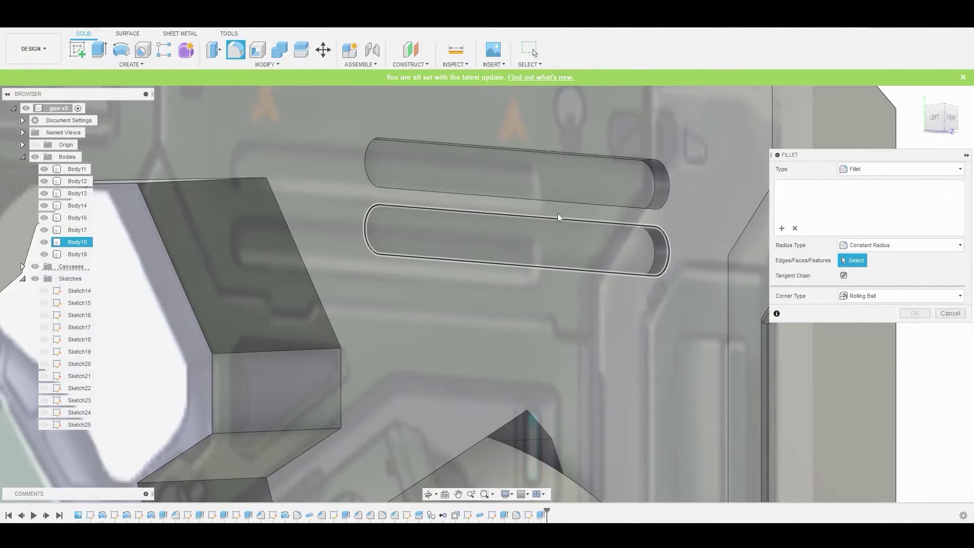
left_click(655, 187)
left_click(654, 246)
left_click_drag(657, 246, 658, 249)
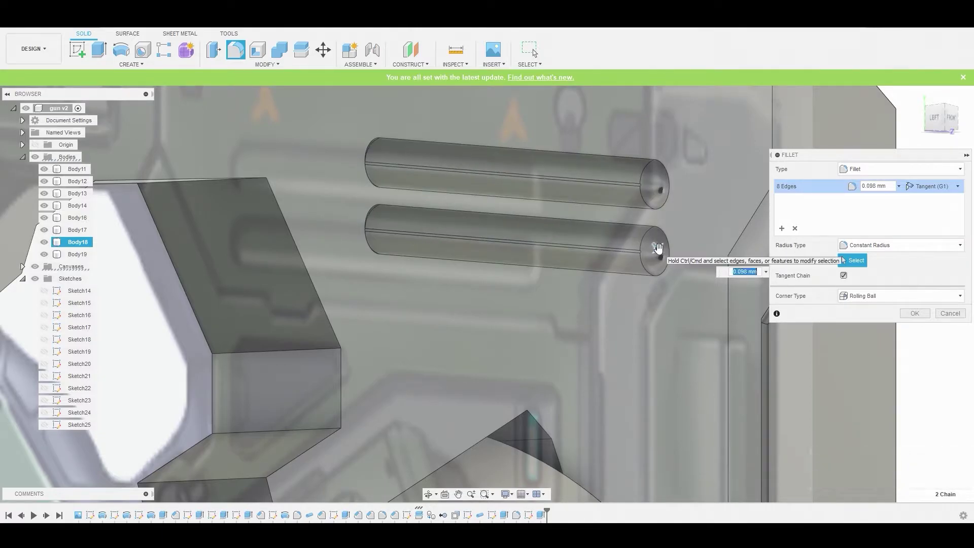
left_click(914, 313)
Step: Sketch a closed six-sided line outline about 2.8 mm long on the large side face, tracing the reference panel below the glowing vents
scroll(682, 248, "down", 5)
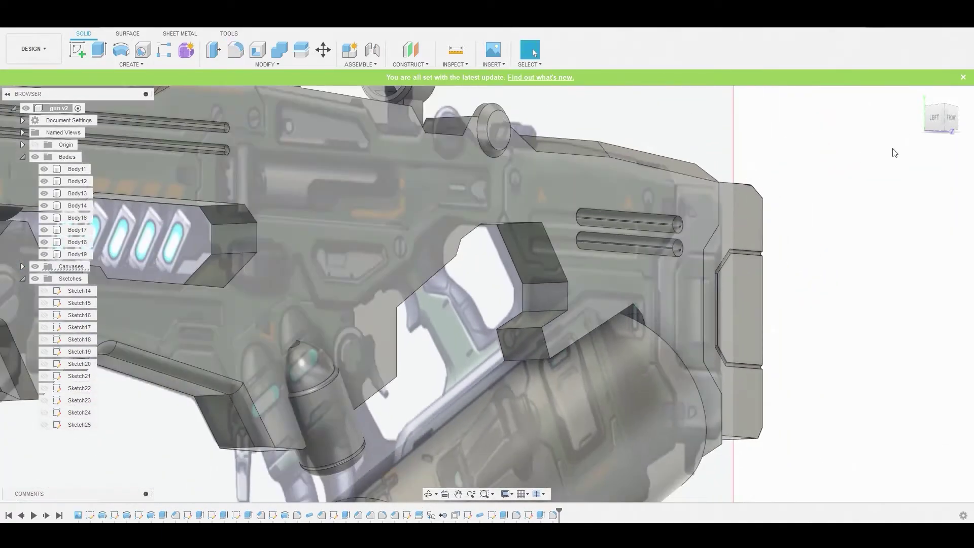
left_click(950, 118)
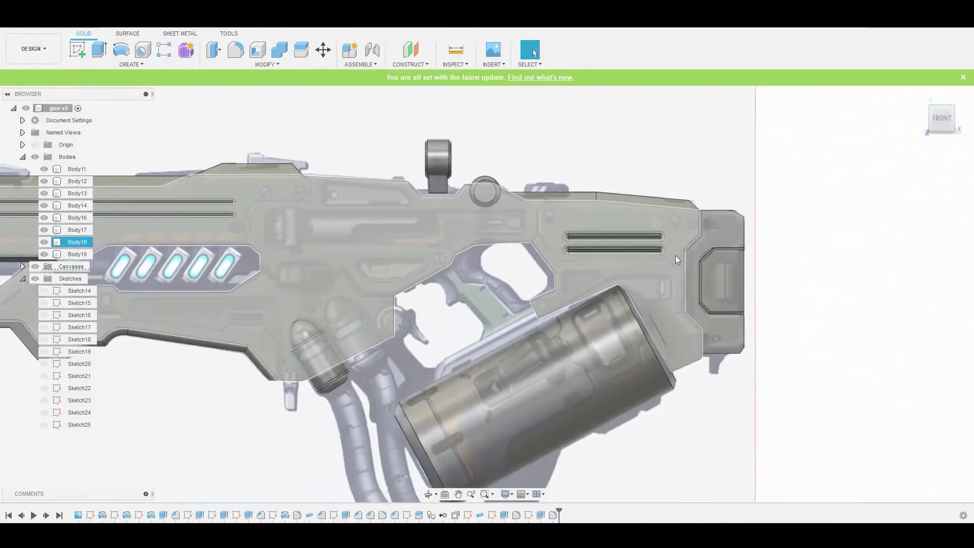
scroll(675, 256, "down", 2)
middle_click_drag(677, 270, 598, 205)
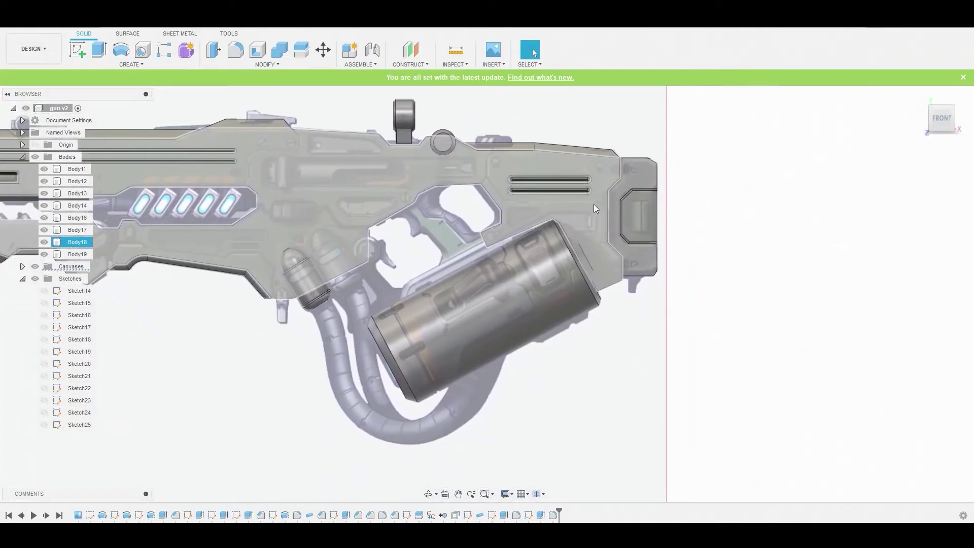
scroll(416, 208, "up", 4)
scroll(397, 241, "down", 5)
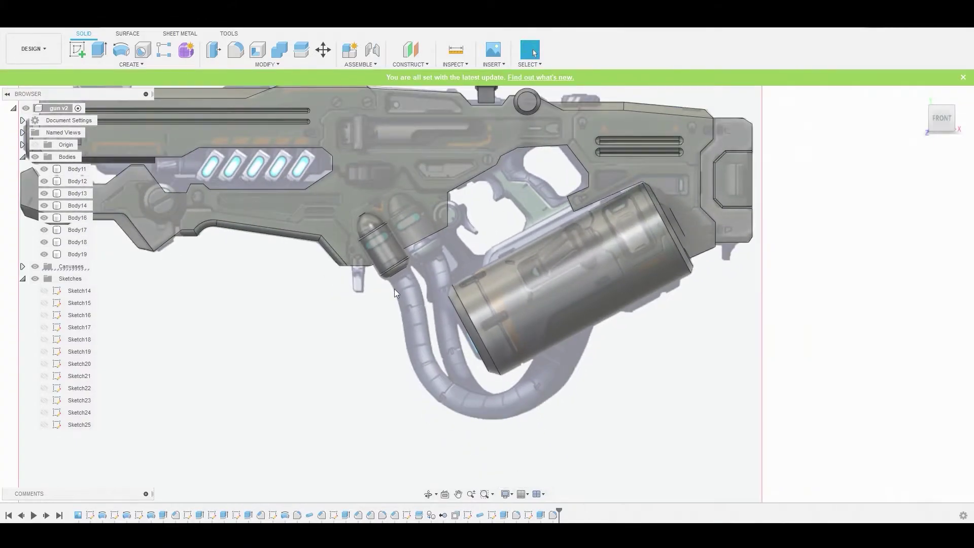
middle_click_drag(391, 247, 531, 258)
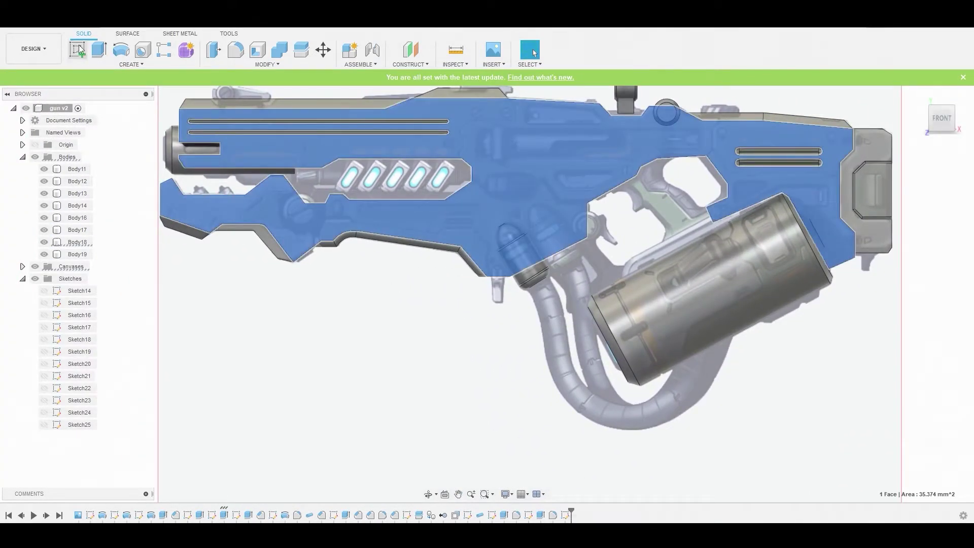
left_click(531, 256)
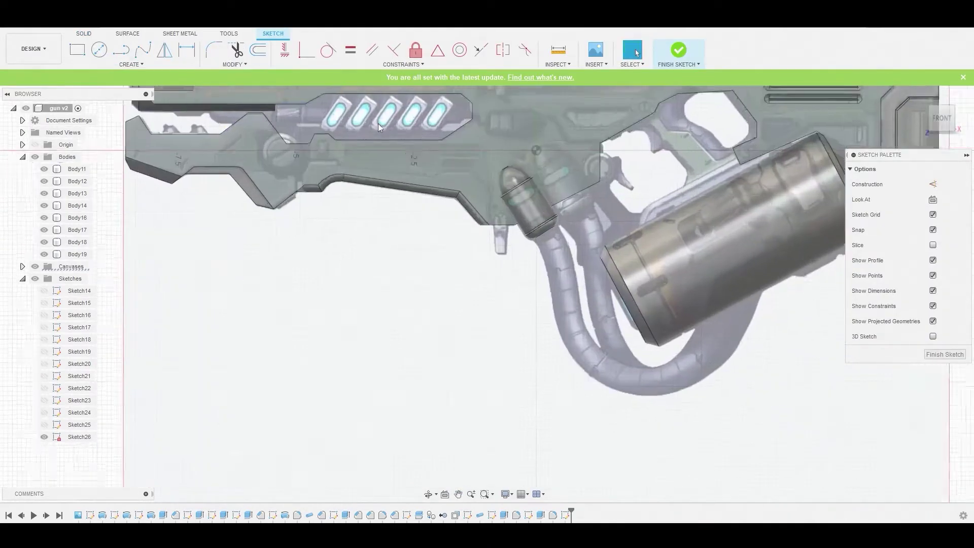
scroll(375, 142, "up", 5)
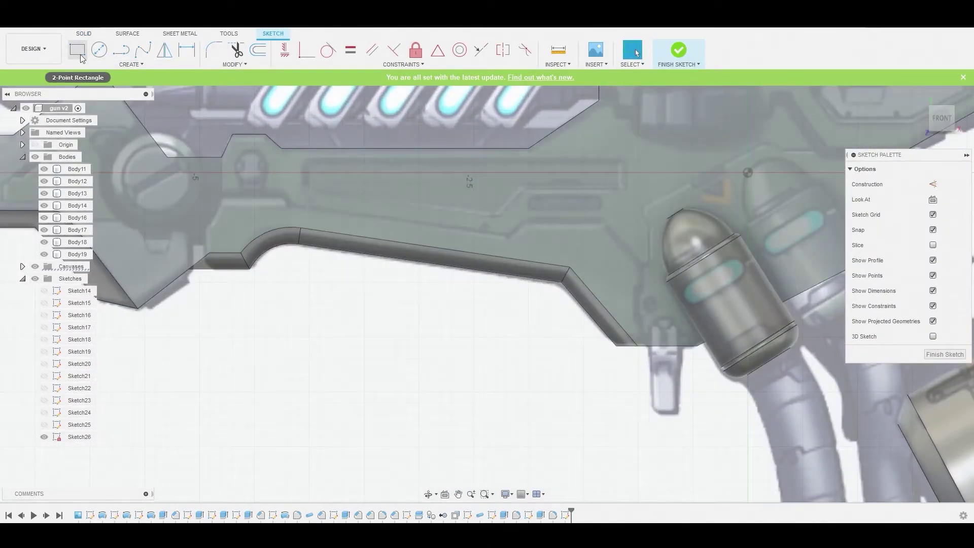
left_click(120, 49)
left_click(307, 162)
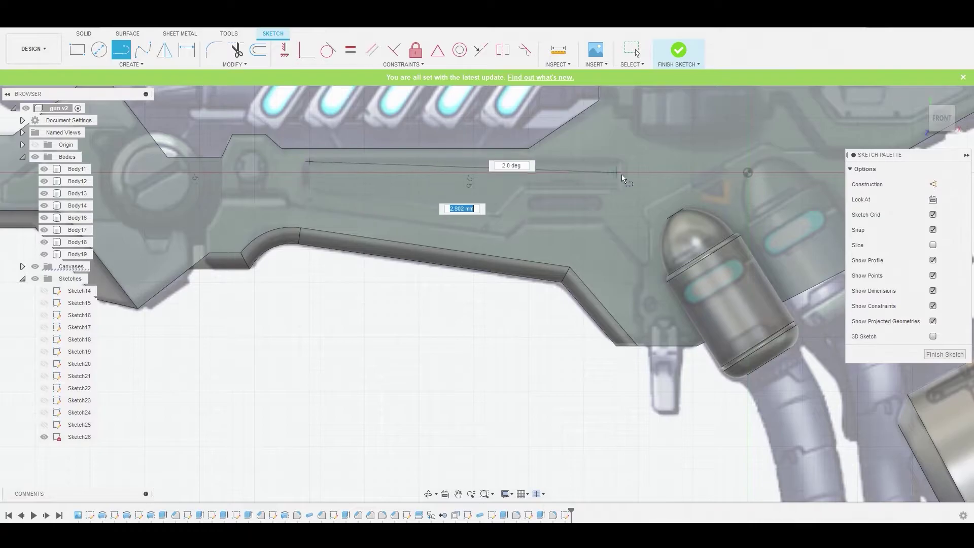
scroll(620, 162, "up", 2)
left_click(623, 161)
left_click(623, 197)
left_click(488, 197)
left_click(448, 236)
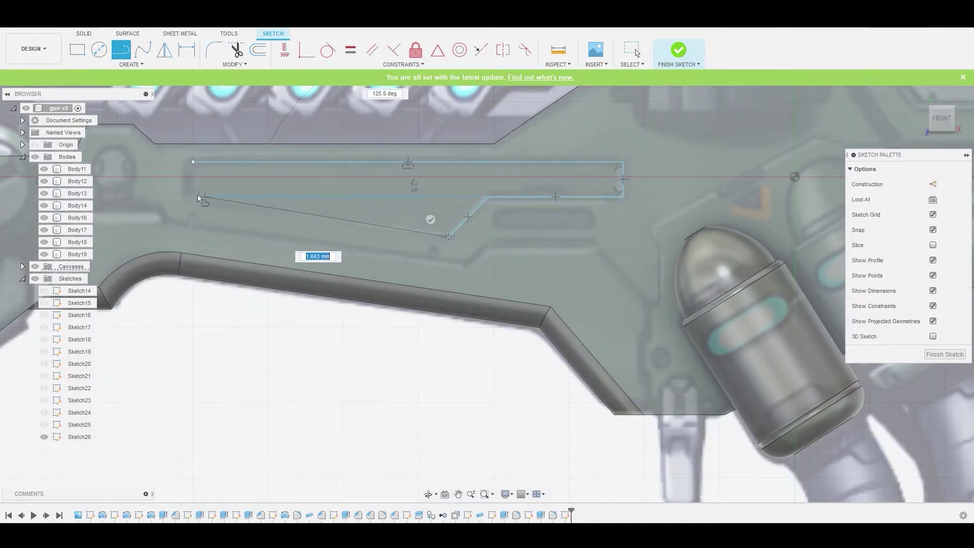
left_click(194, 198)
left_click(193, 160)
right_click(193, 161)
left_click(221, 161)
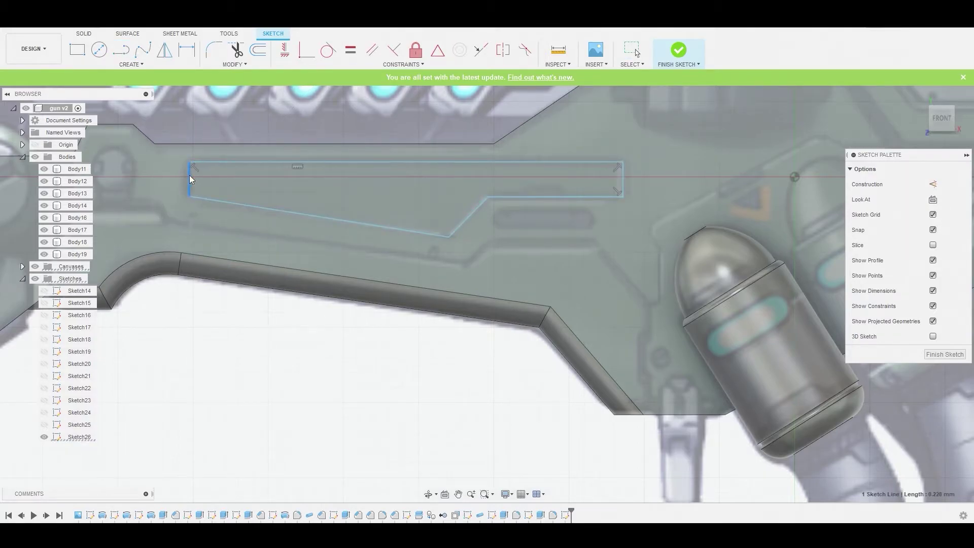
Step: Extrude the lower front panel profile -0.033 mm as a cut into the side face
right_click(312, 184)
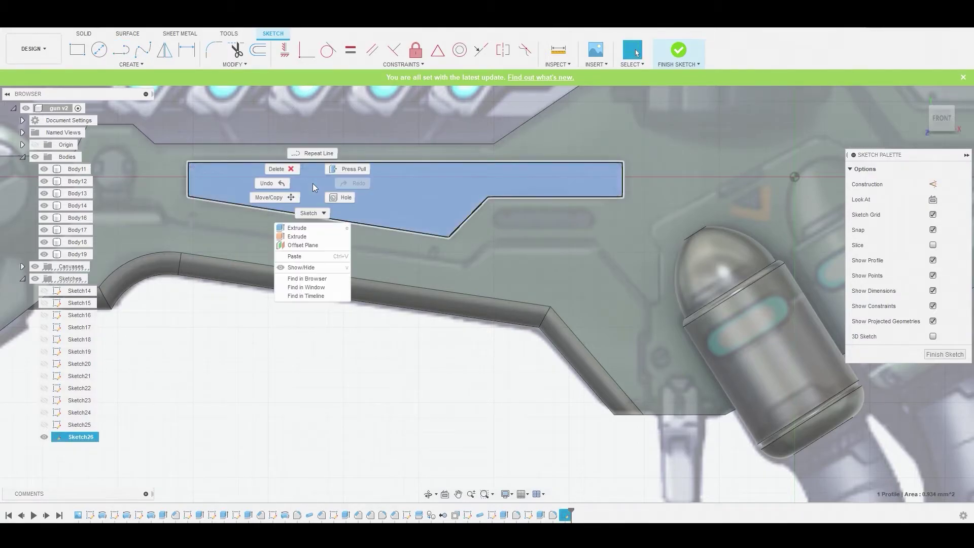
left_click(354, 169)
scroll(355, 182, "up", 6)
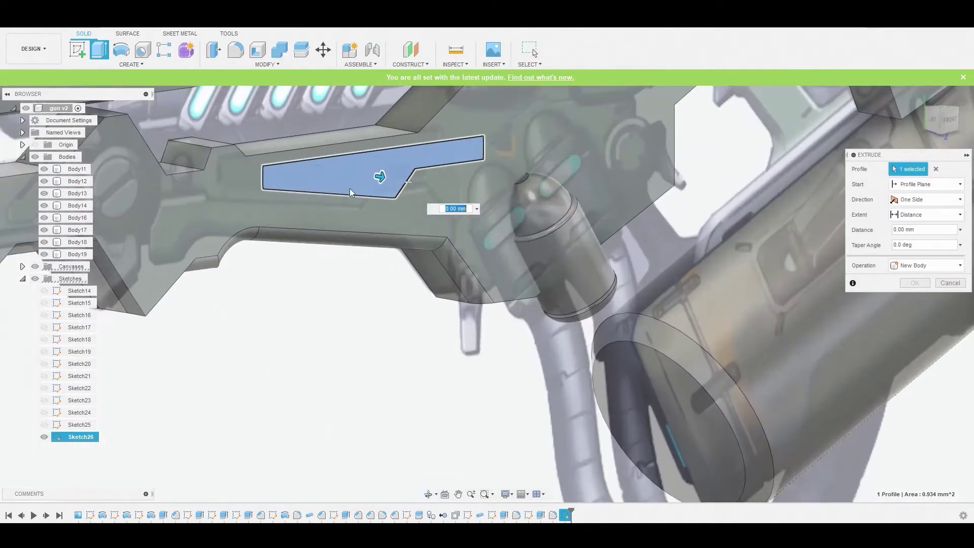
left_click_drag(383, 175, 379, 175)
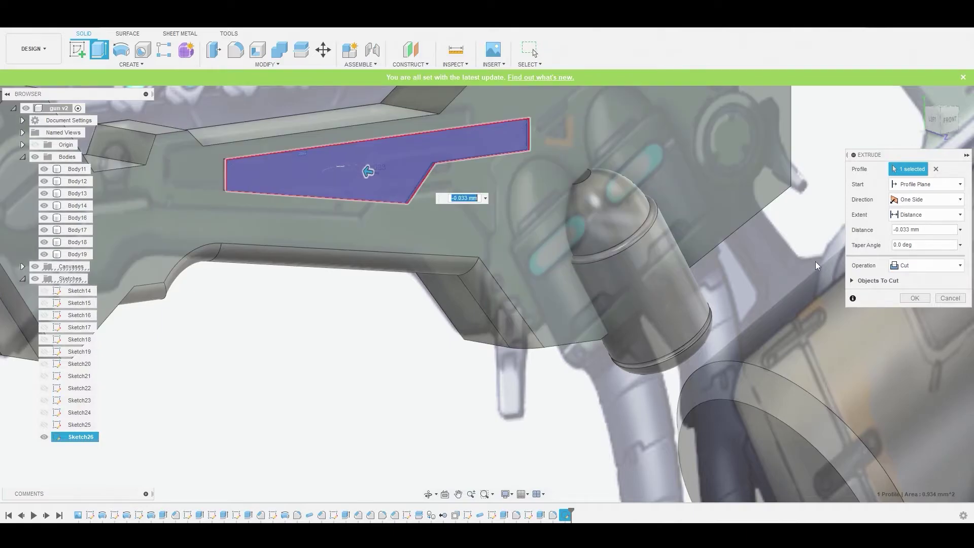
left_click(912, 301)
Step: Sketch a closed six-sided line outline on the large side face, tracing the reference recess above the trigger opening
scroll(528, 202, "down", 3)
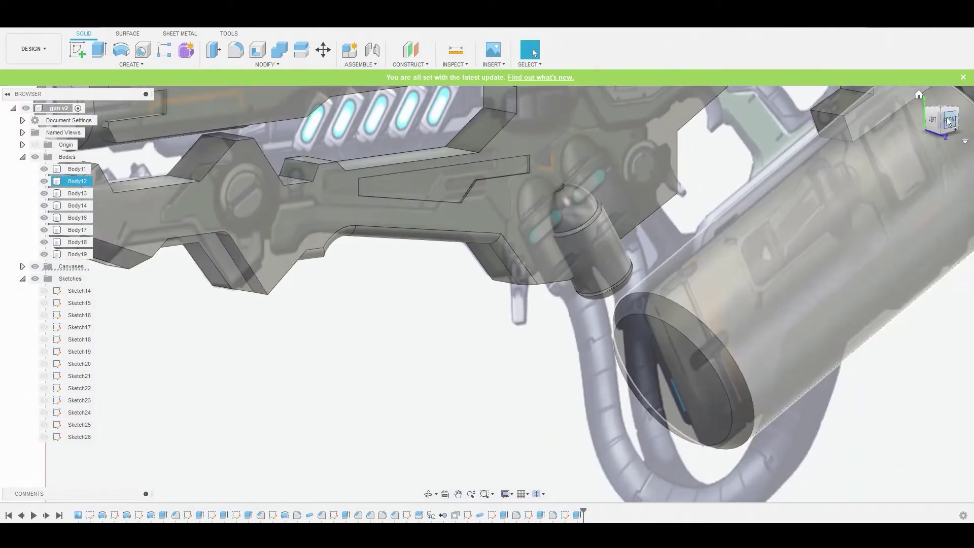
left_click(948, 120)
middle_click_drag(664, 212, 515, 276)
scroll(589, 226, "up", 4)
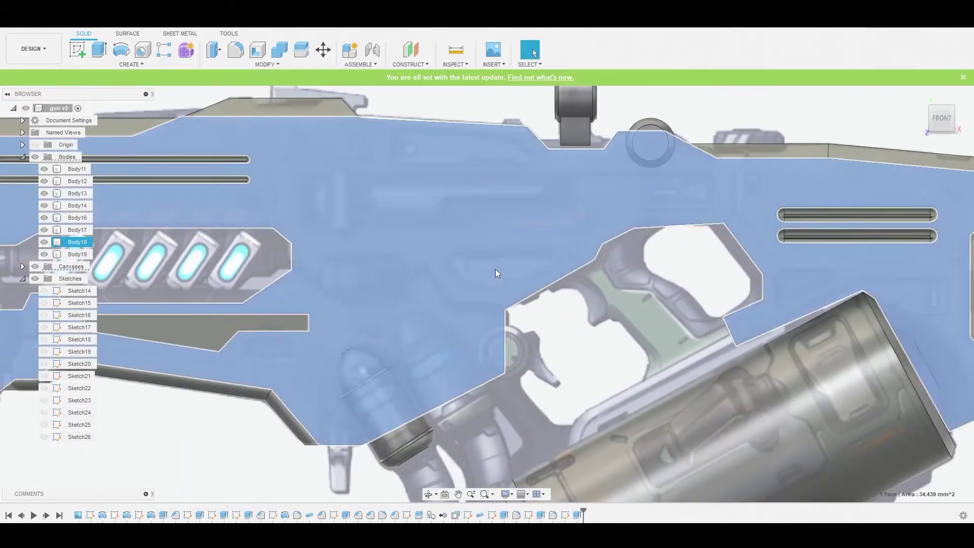
left_click(495, 269)
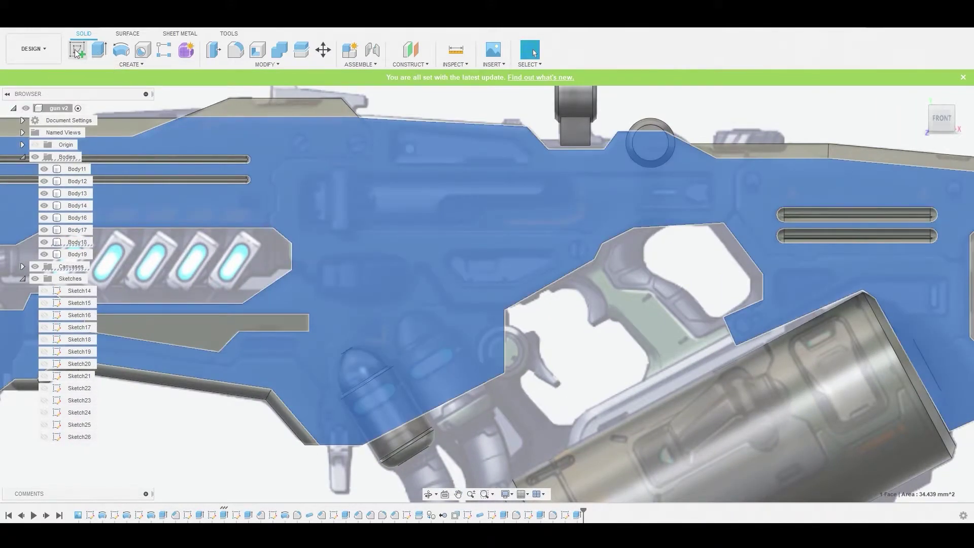
left_click(76, 51)
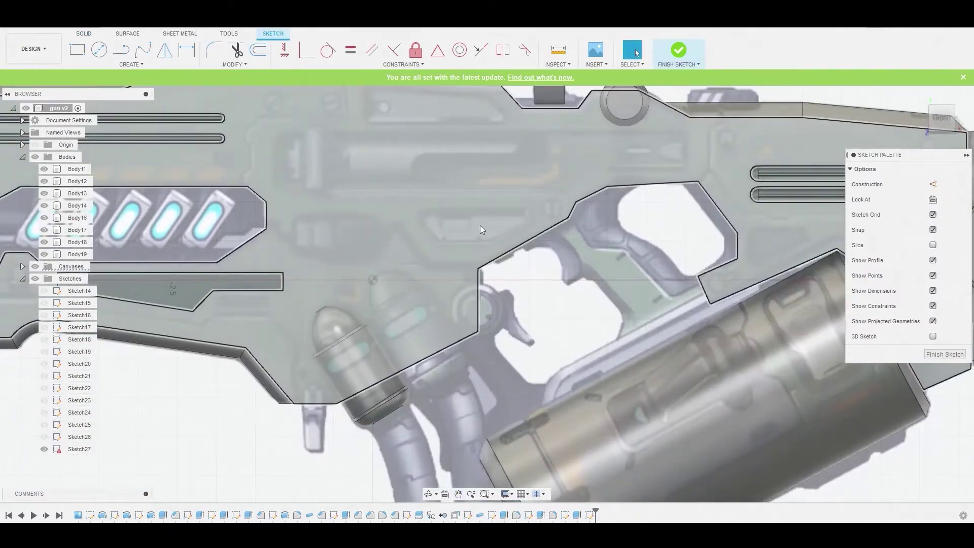
scroll(473, 243, "up", 5)
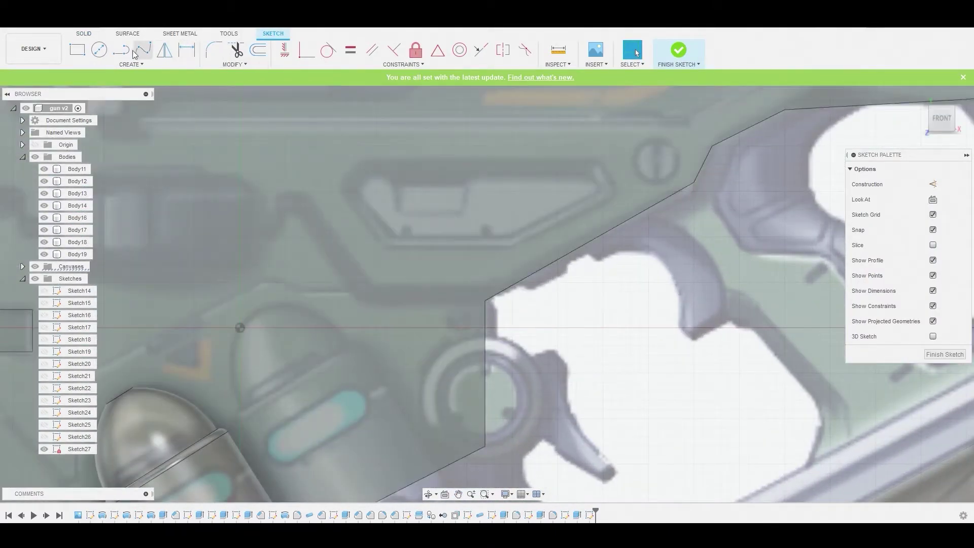
left_click(122, 50)
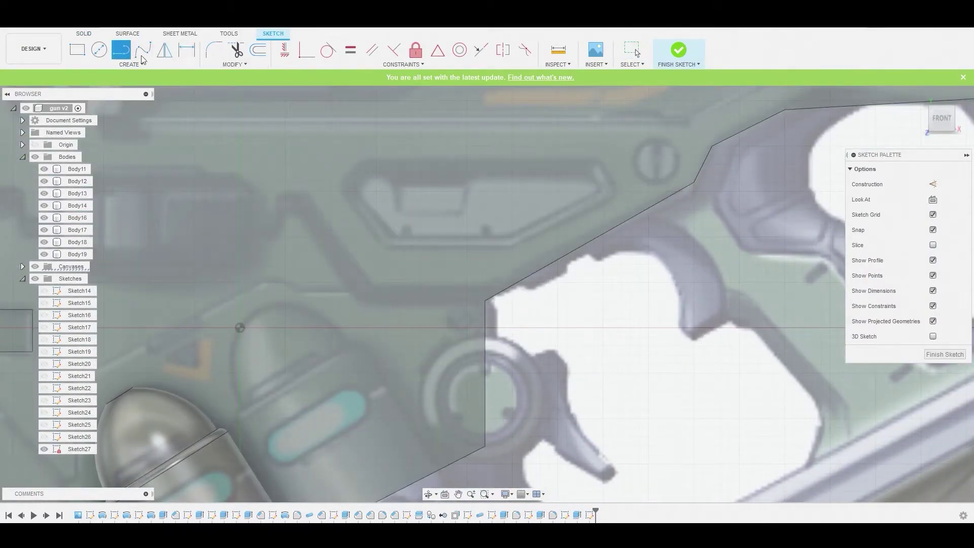
left_click(367, 163)
left_click(594, 164)
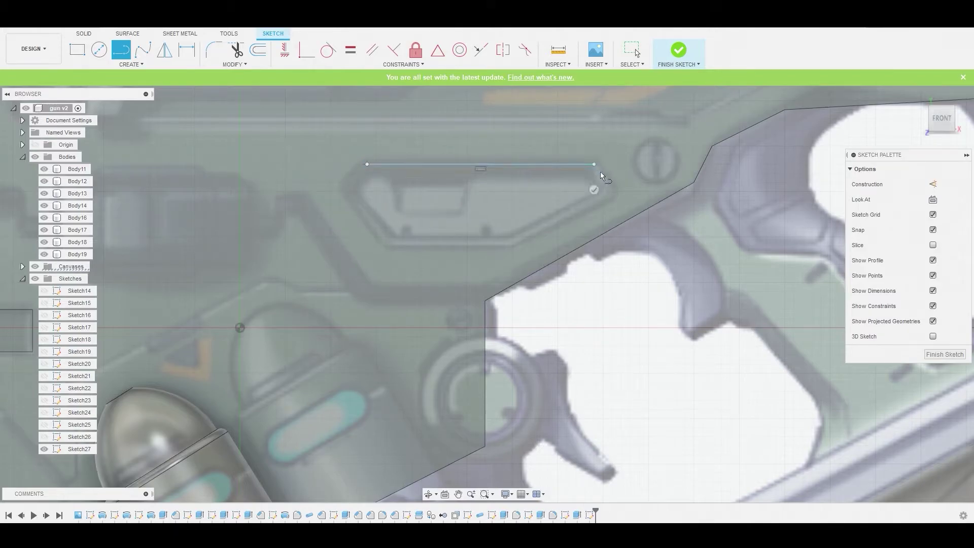
left_click(612, 191)
left_click(513, 246)
left_click(421, 245)
left_click(385, 245)
left_click(340, 192)
left_click(367, 164)
scroll(426, 173, "down", 2)
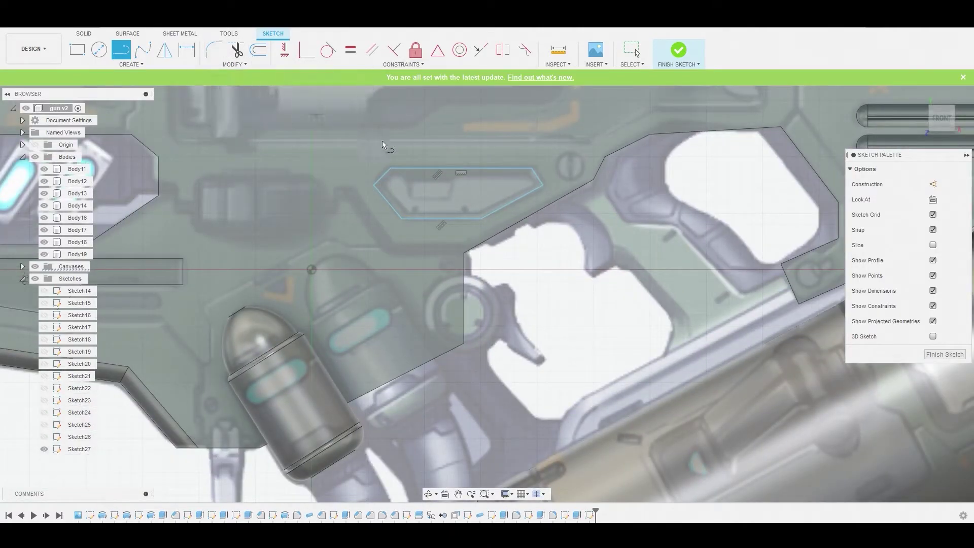
right_click(434, 189)
left_click(465, 193)
Step: Extrude the six-sided profile above the trigger opening -0.137 mm as a cut into the side face
left_click(464, 195)
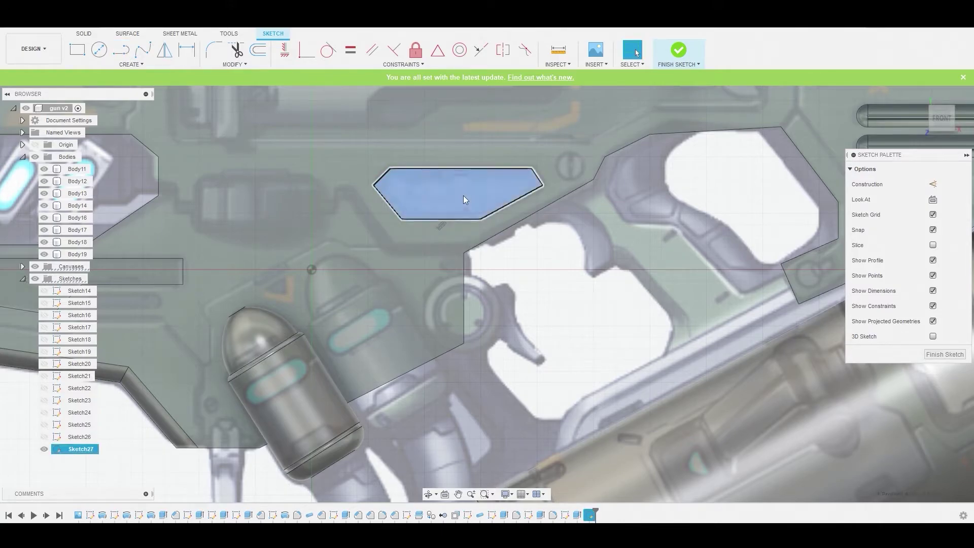
right_click(464, 196)
left_click(495, 181)
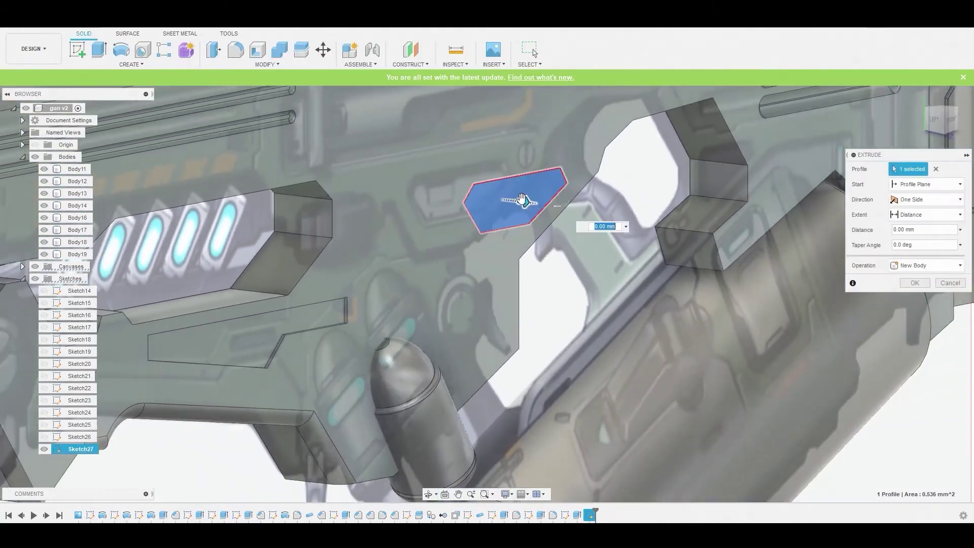
left_click_drag(525, 201, 512, 195)
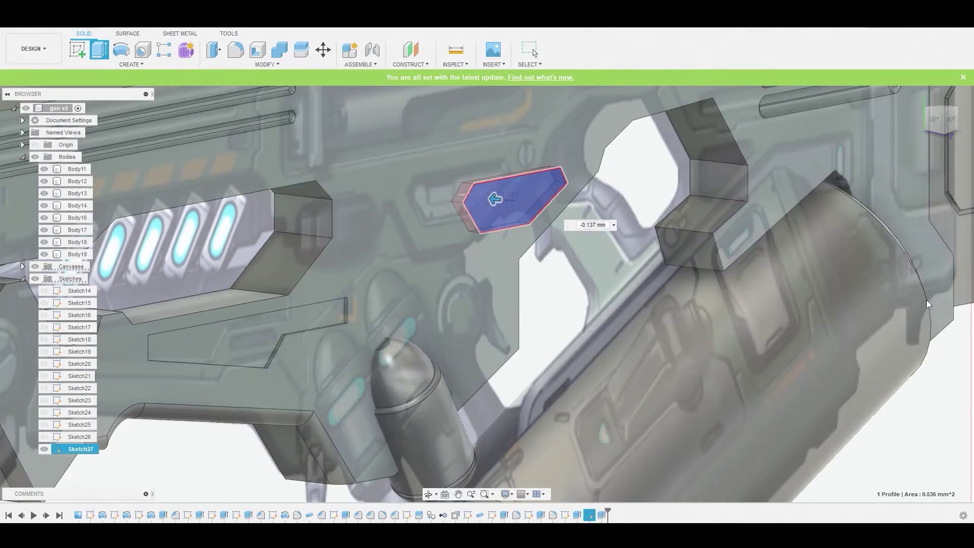
left_click(925, 298)
Step: Fillet the six corner edges of the recess above the trigger opening with a 0.078 mm radius
key("f")
scroll(533, 189, "up", 4)
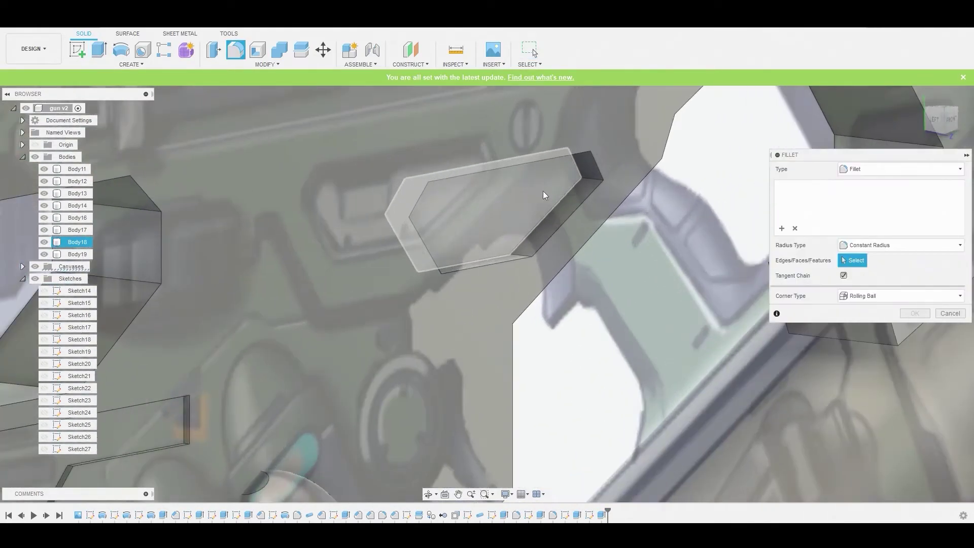
left_click(586, 180)
middle_click_drag(583, 178, 430, 173, "shift")
left_click(577, 141)
left_click(331, 196)
middle_click_drag(331, 195, 352, 303, "shift")
left_click(307, 235)
left_click(353, 303)
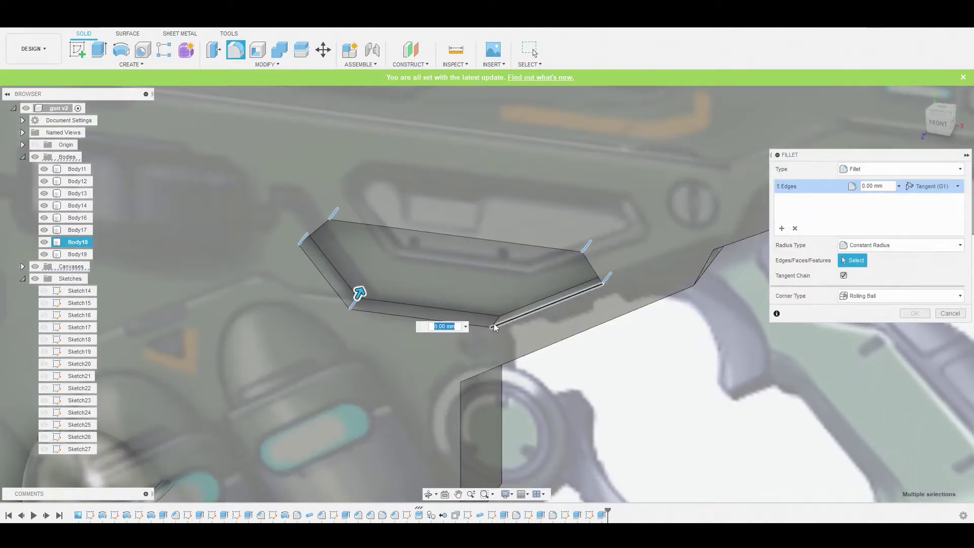
left_click(495, 325)
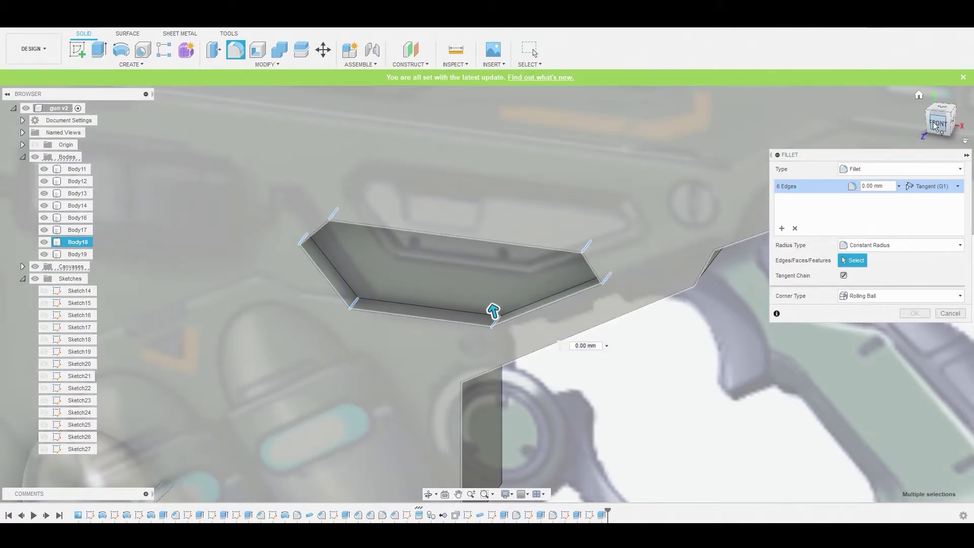
left_click(935, 125)
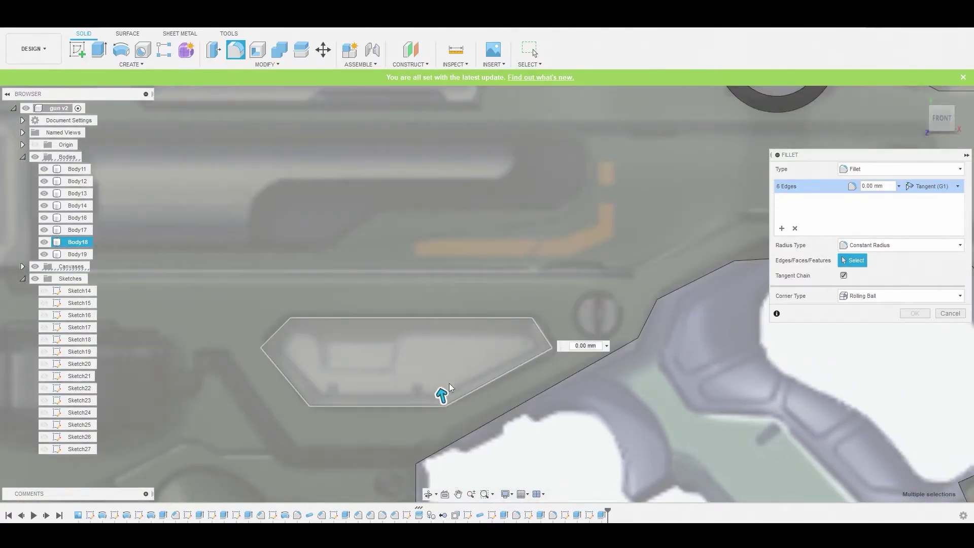
left_click_drag(442, 393, 442, 394)
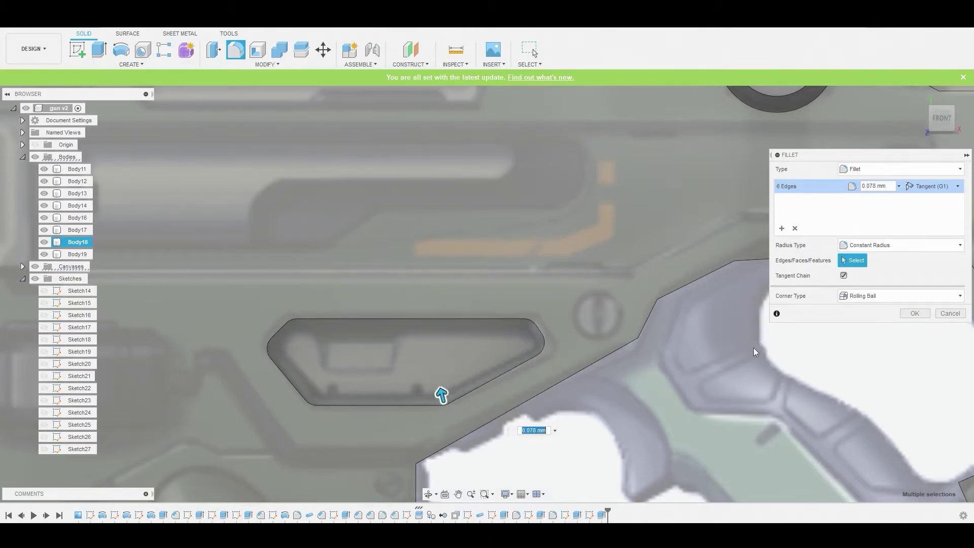
left_click(915, 313)
Step: Fillet the outer rim of the recess above the trigger opening with a 0.054 mm radius
scroll(543, 315, "down", 3)
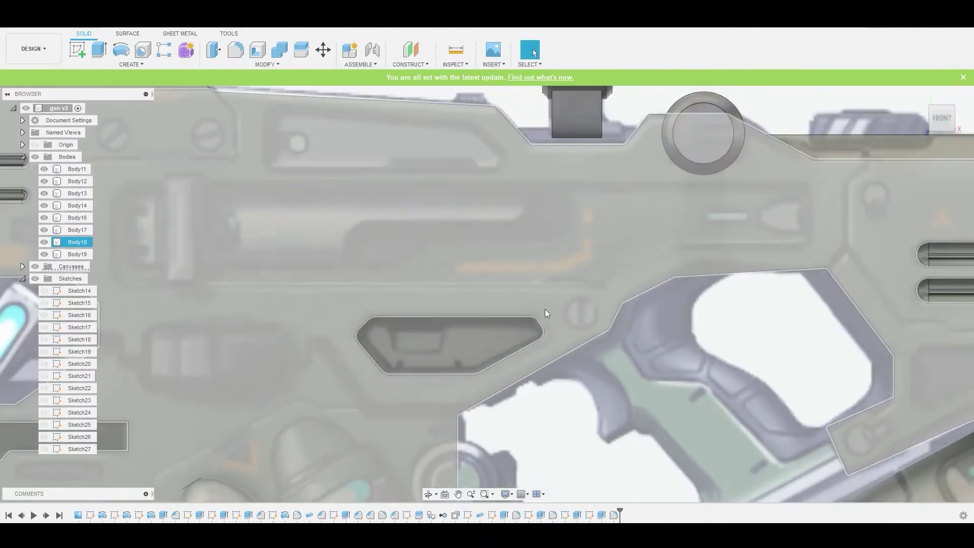
key("f")
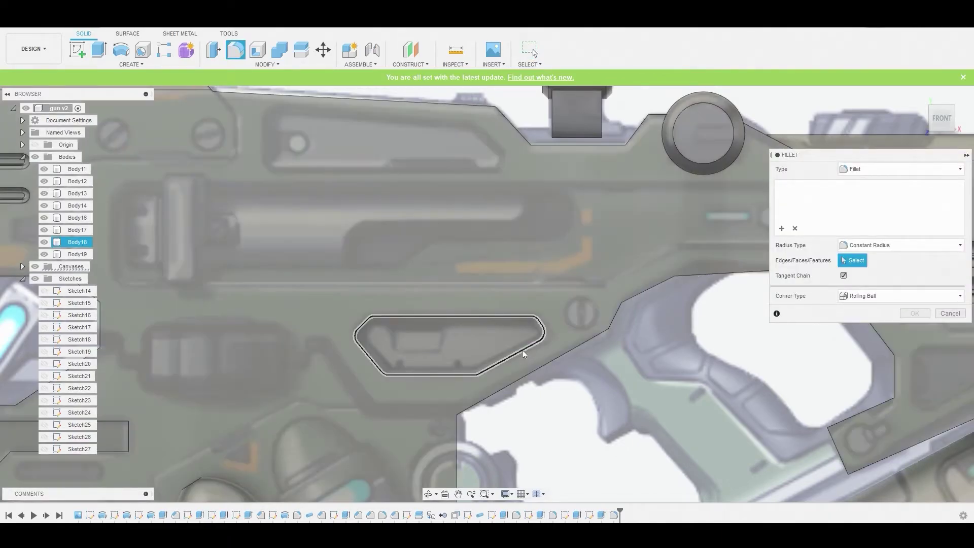
left_click(522, 349)
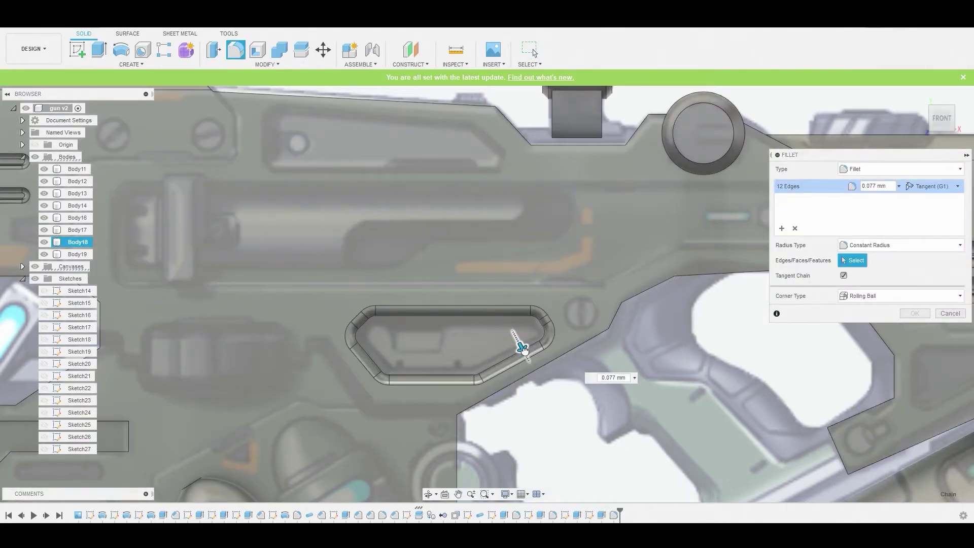
type("0.03")
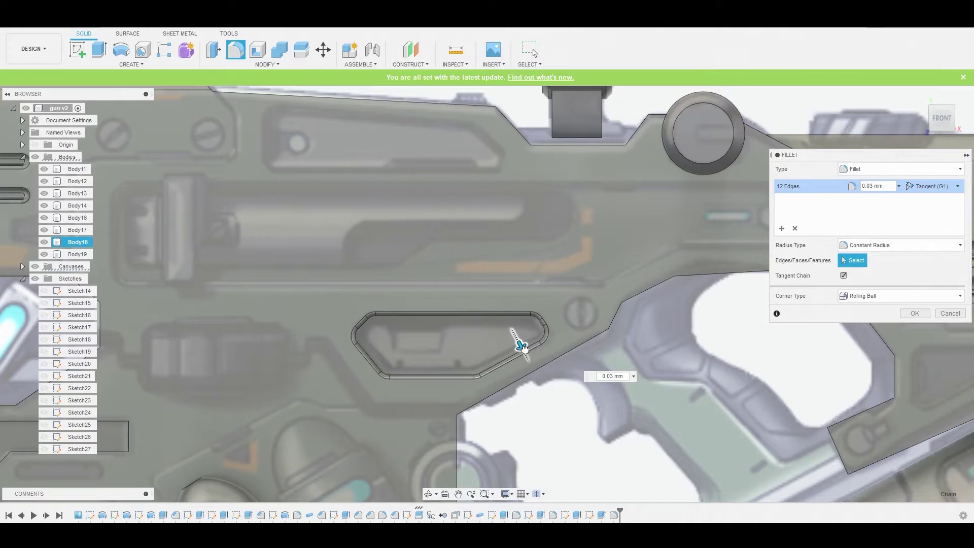
left_click_drag(524, 347, 515, 340)
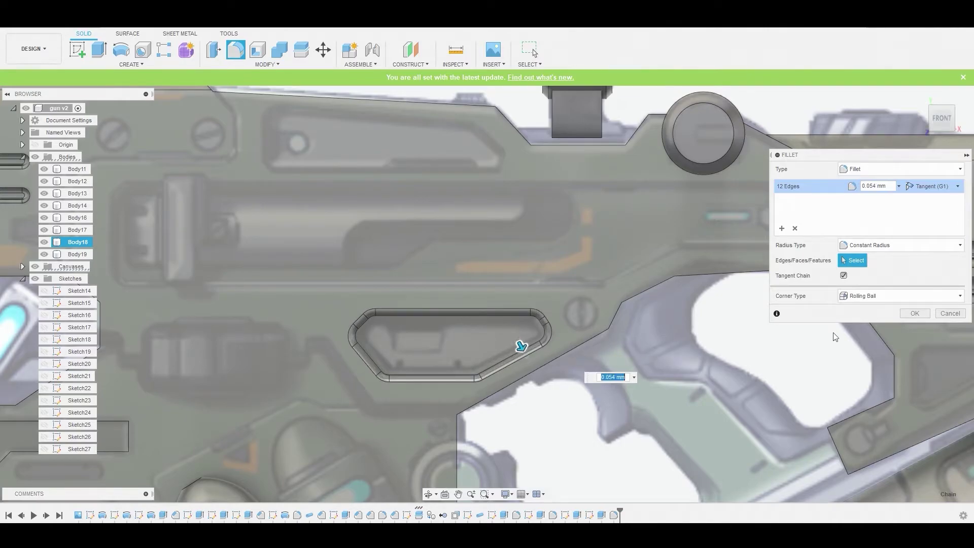
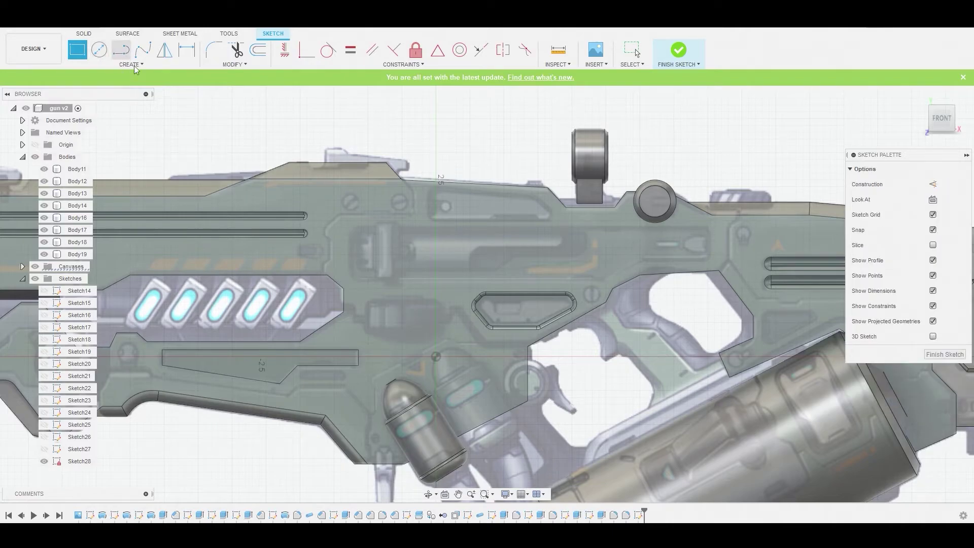
Step: Sketch a closed six-sided line outline about 5.2 mm long and 0.8 mm high on the side face, tracing the long reference recess
left_click(350, 228)
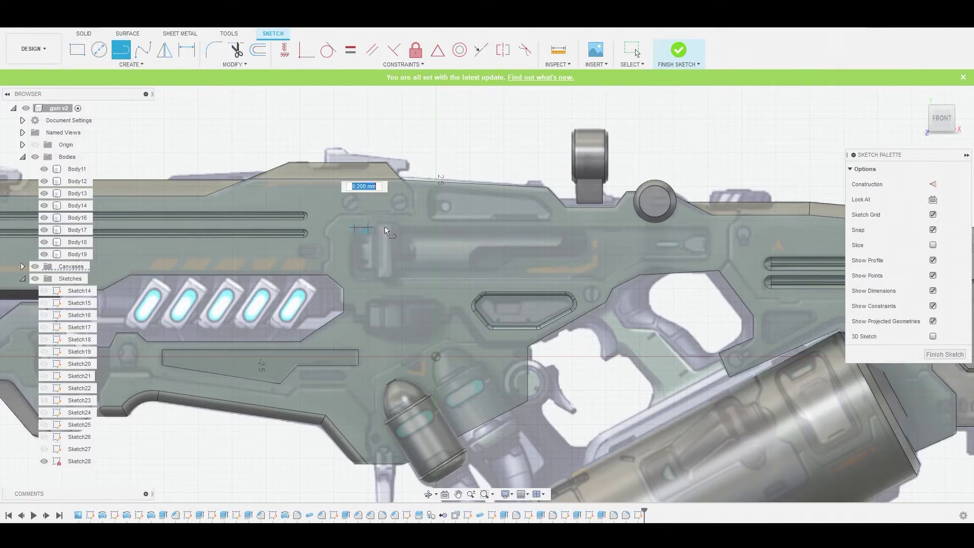
left_click(707, 228)
left_click(708, 260)
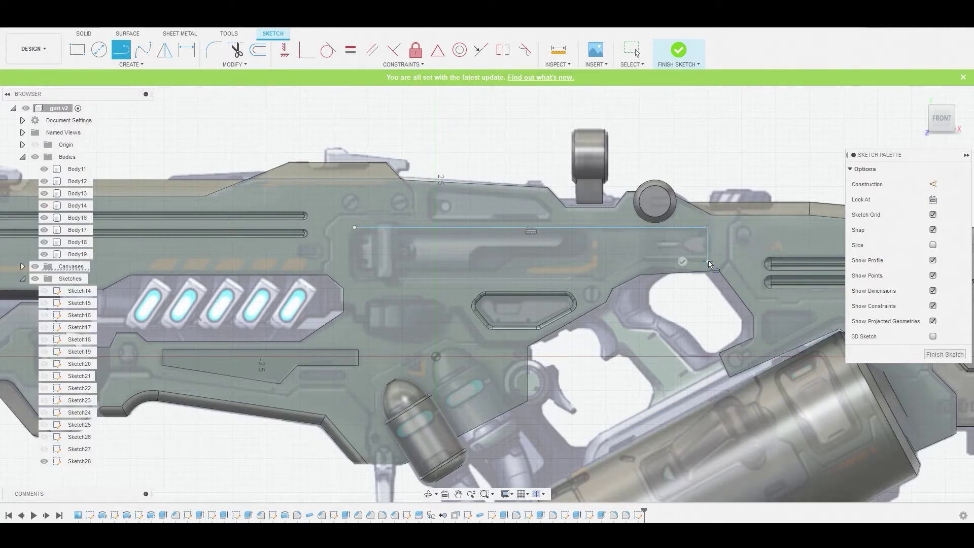
left_click(641, 261)
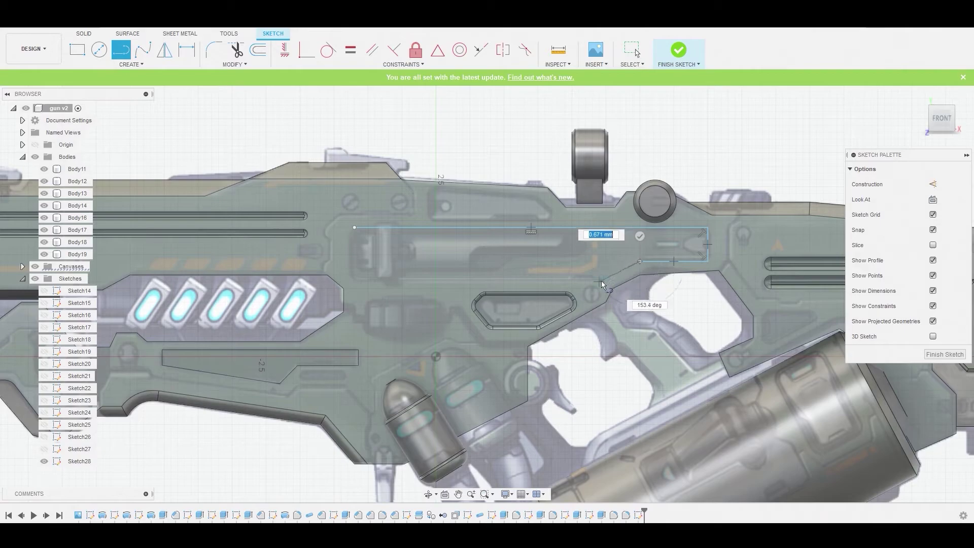
left_click(600, 282)
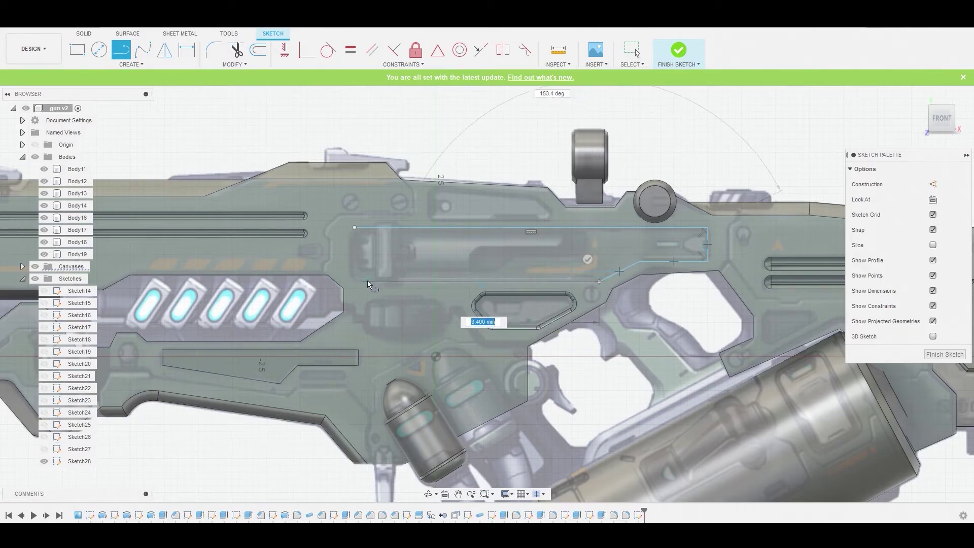
left_click(354, 281)
left_click(354, 227)
right_click(353, 227)
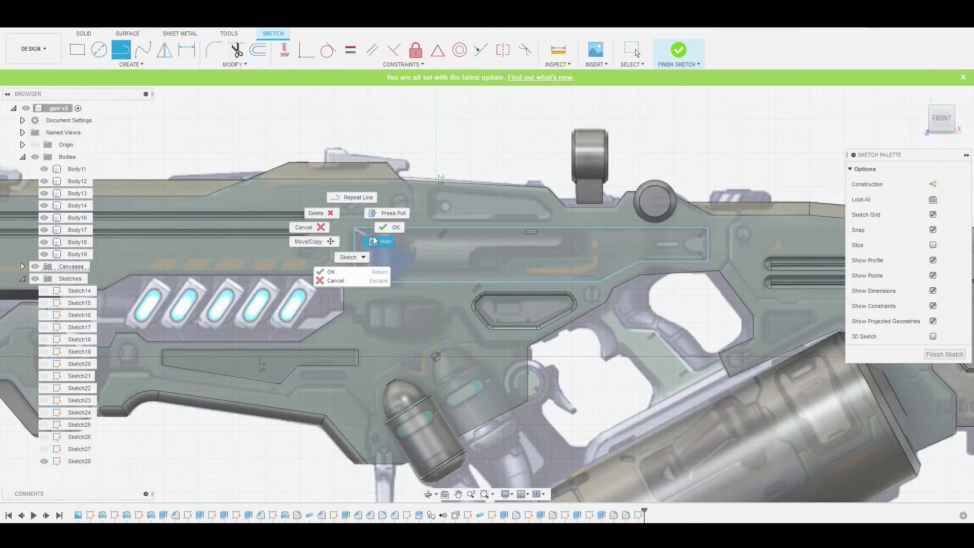
left_click(385, 229)
left_click(352, 245)
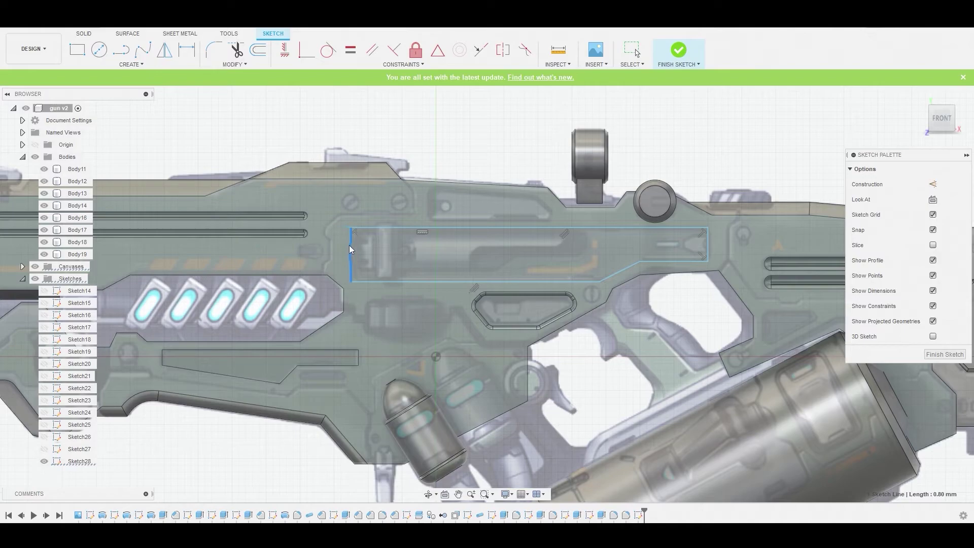
key("Escape")
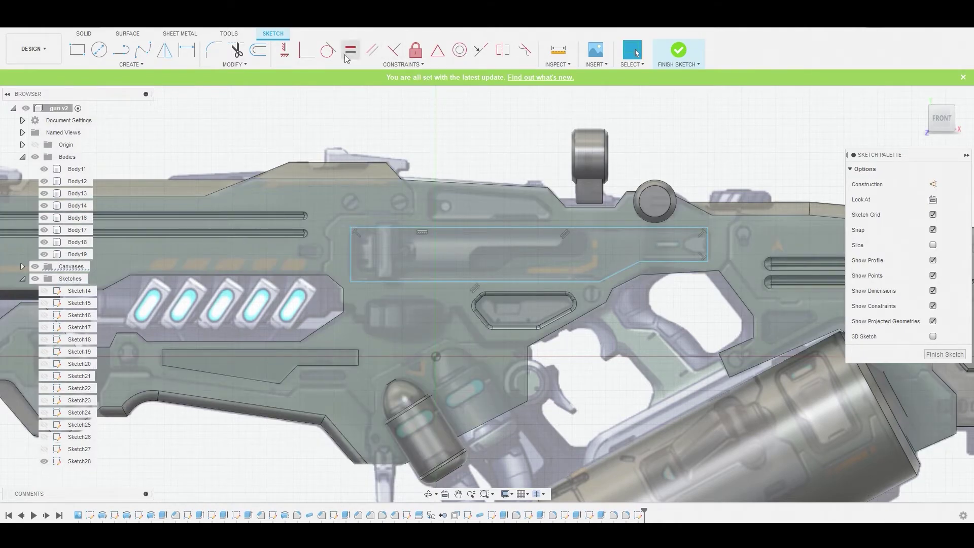
Step: Fillet the two muzzle-end corners of the long recess outline with a 0.20 mm radius
left_click(217, 49)
scroll(376, 248, "up", 2)
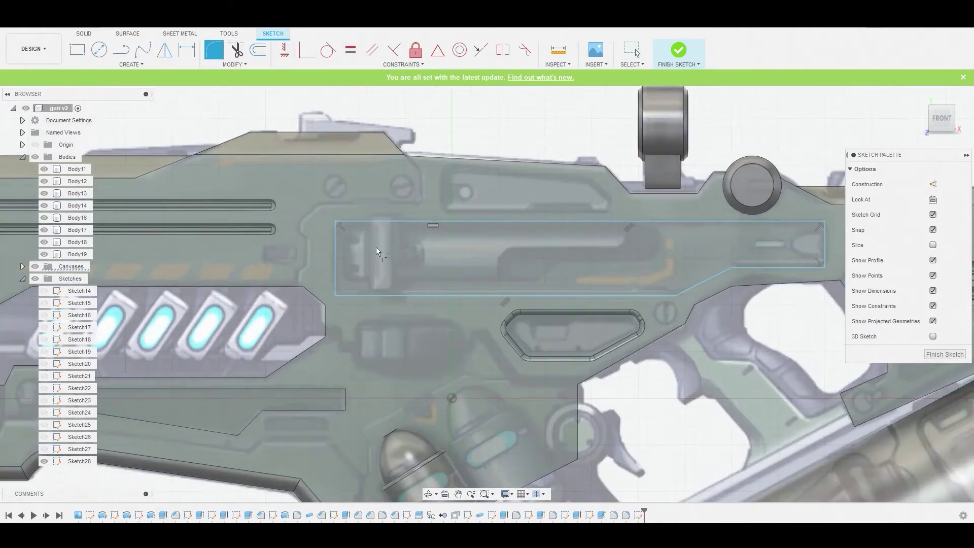
left_click(335, 222)
left_click(334, 295)
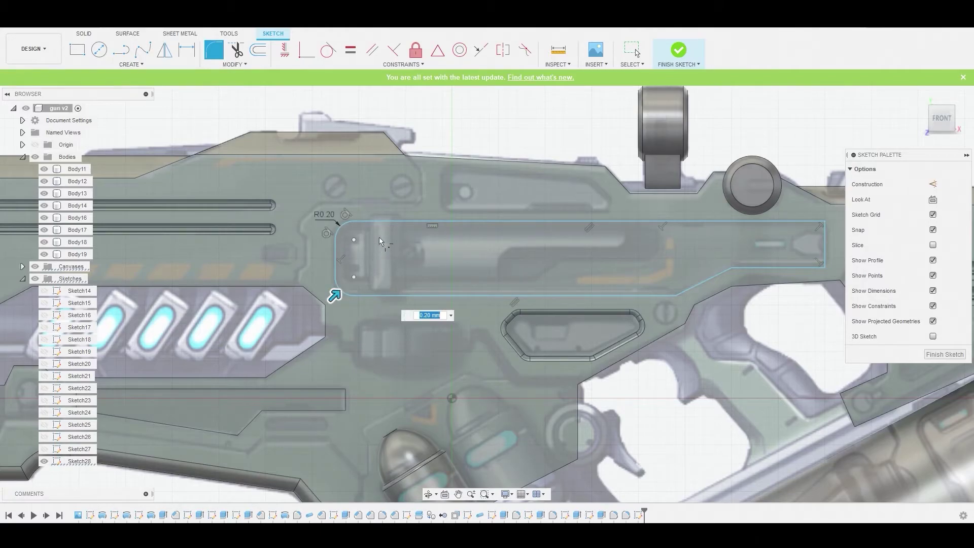
right_click(452, 115)
left_click(495, 116)
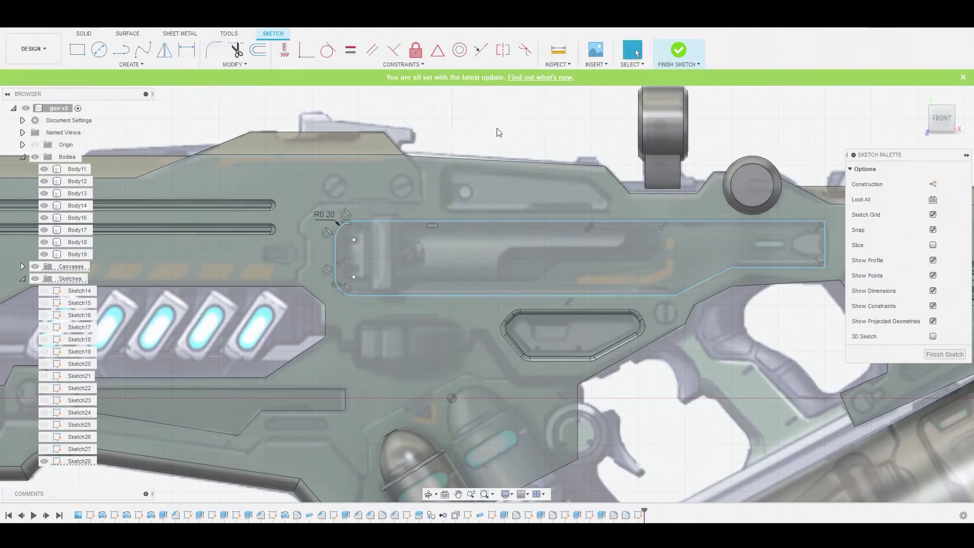
Step: Fillet the two stock-end corners of the long recess outline with a 0.10 mm radius
scroll(561, 164, "down", 2)
middle_click_drag(517, 167, 329, 186)
right_click(535, 129)
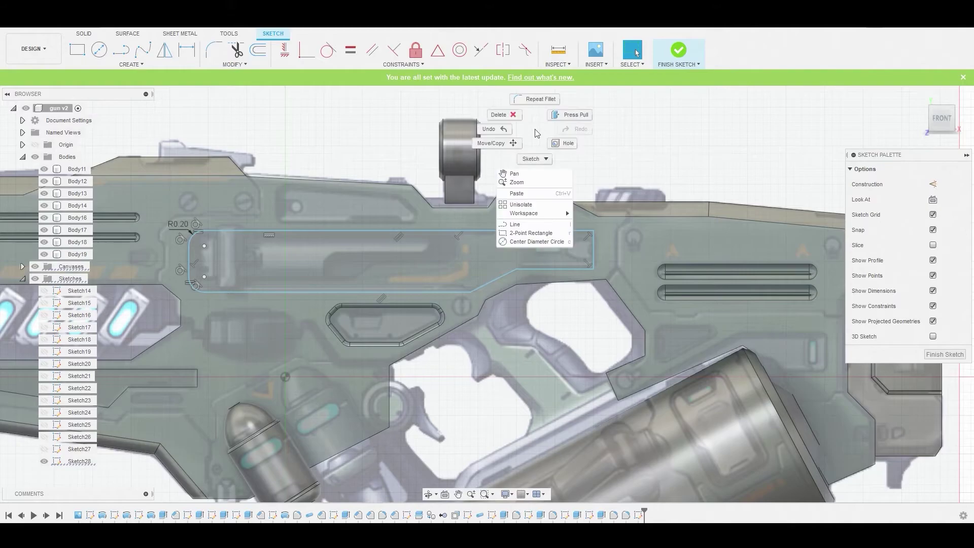
left_click(537, 99)
left_click(595, 230)
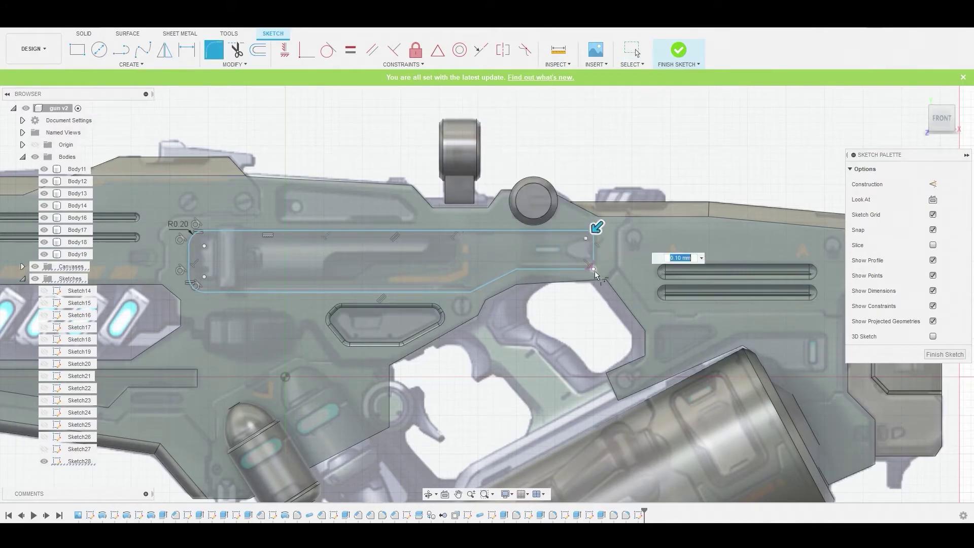
right_click(581, 145)
left_click(596, 143)
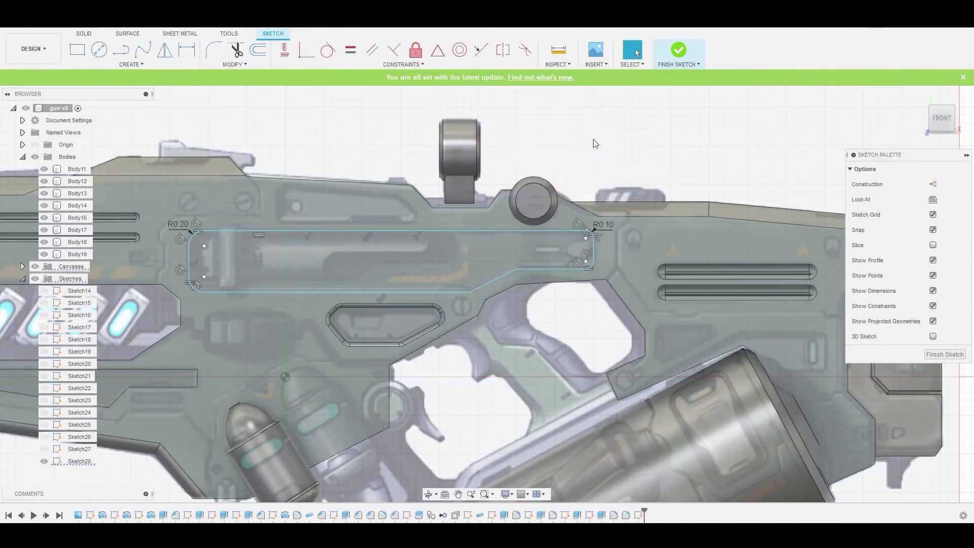
Step: Fillet the two bends along the lower edge of the long recess outline with a 0.20 mm radius
right_click(581, 132)
left_click(573, 105)
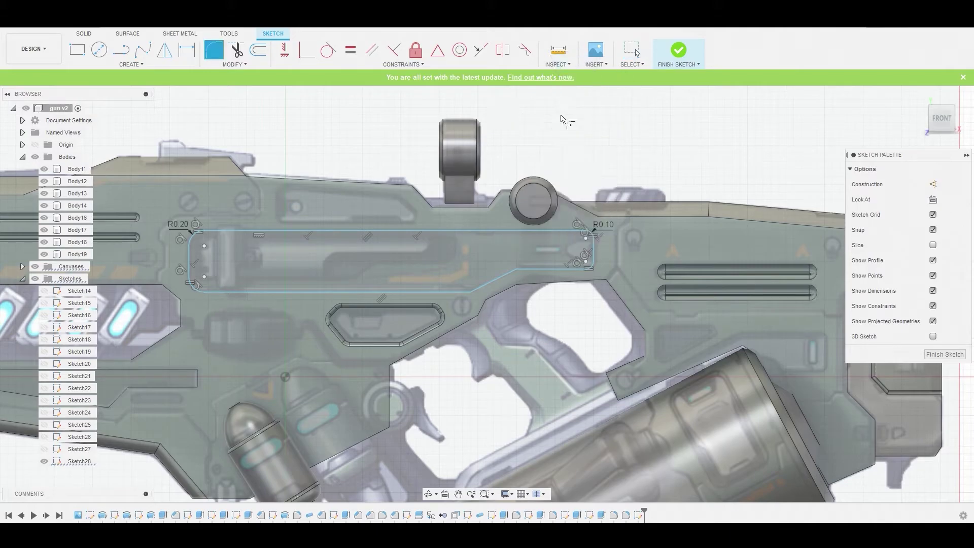
left_click(517, 270)
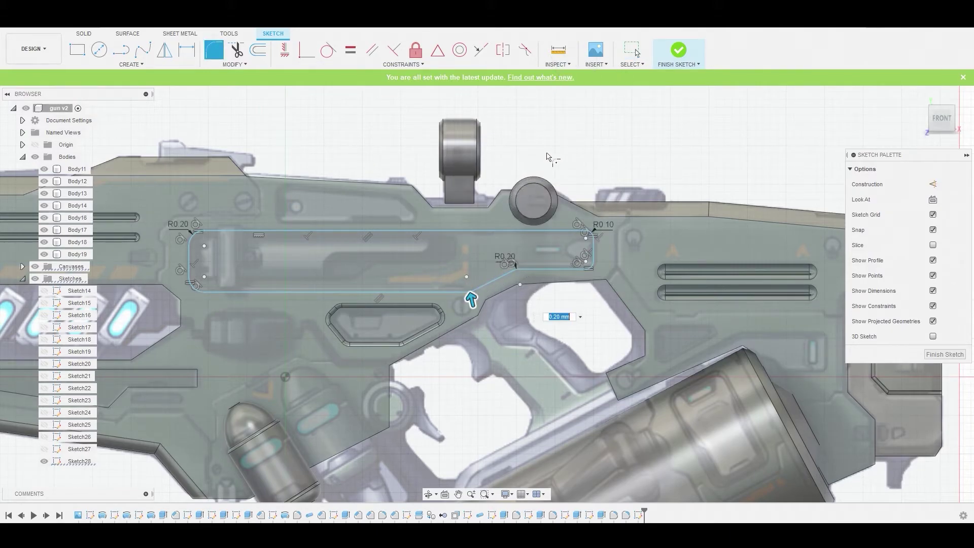
right_click(559, 137)
left_click(590, 138)
Step: Extrude the long filleted profile -0.111 mm as a cut into the gun's side face
scroll(501, 240, "down", 2)
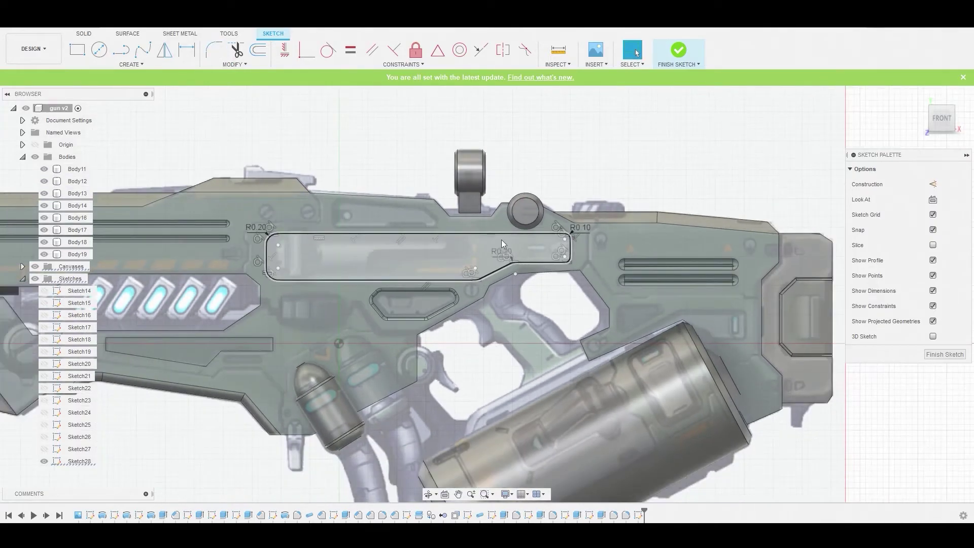
left_click(441, 251)
right_click(445, 245)
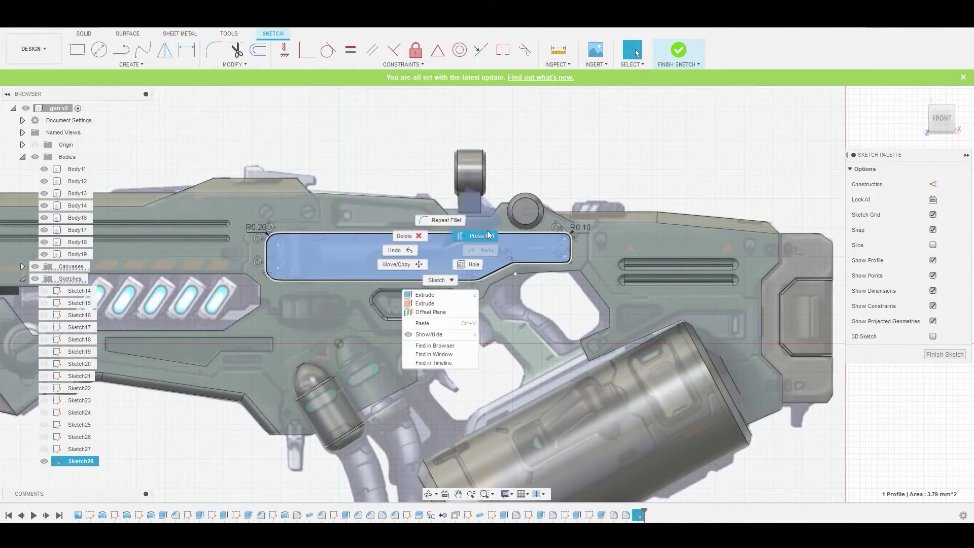
left_click(477, 247)
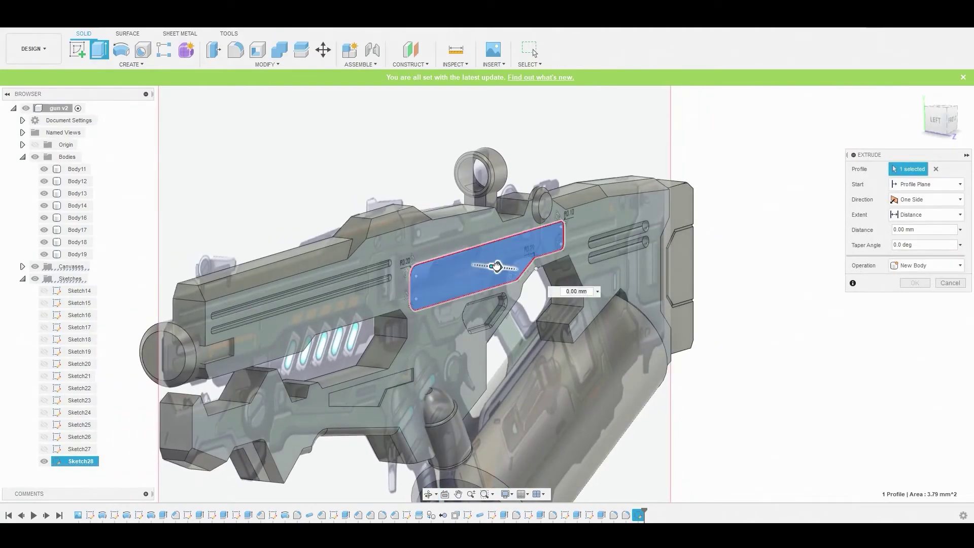
left_click_drag(497, 266, 492, 261)
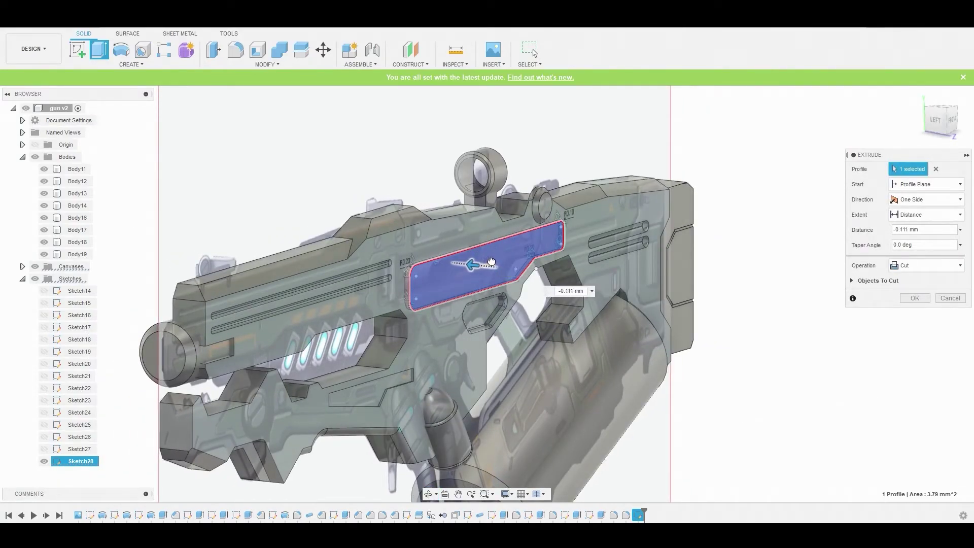
left_click(916, 299)
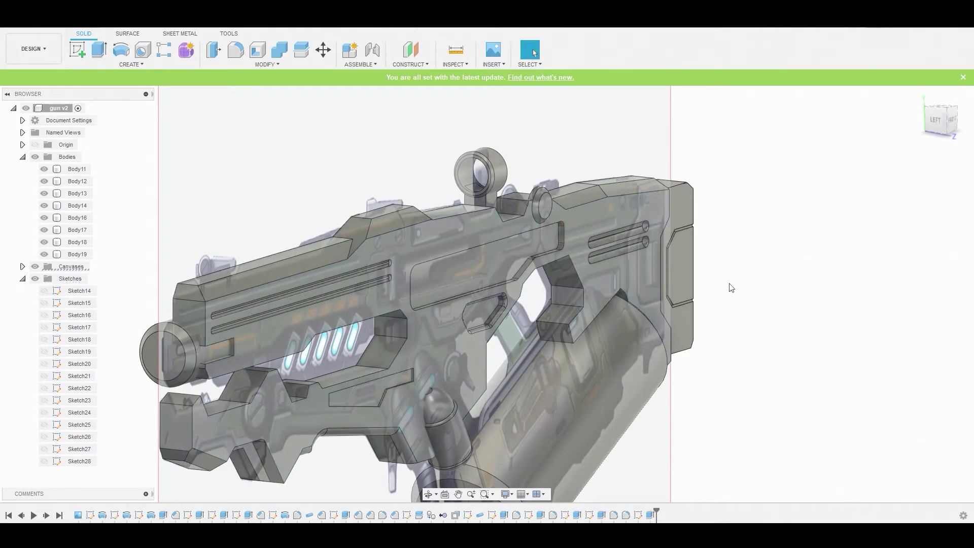
Step: Adjust the long recess's floor face with Offset Face, setting the distance to -0.053 mm
right_click(483, 265)
left_click(524, 251)
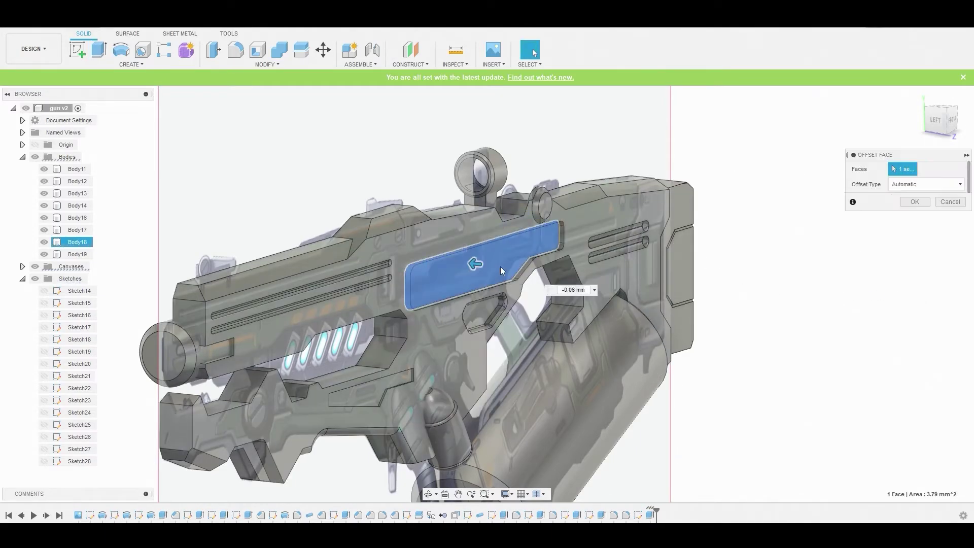
scroll(503, 269, "up", 3)
middle_click_drag(488, 270, 503, 270, "shift")
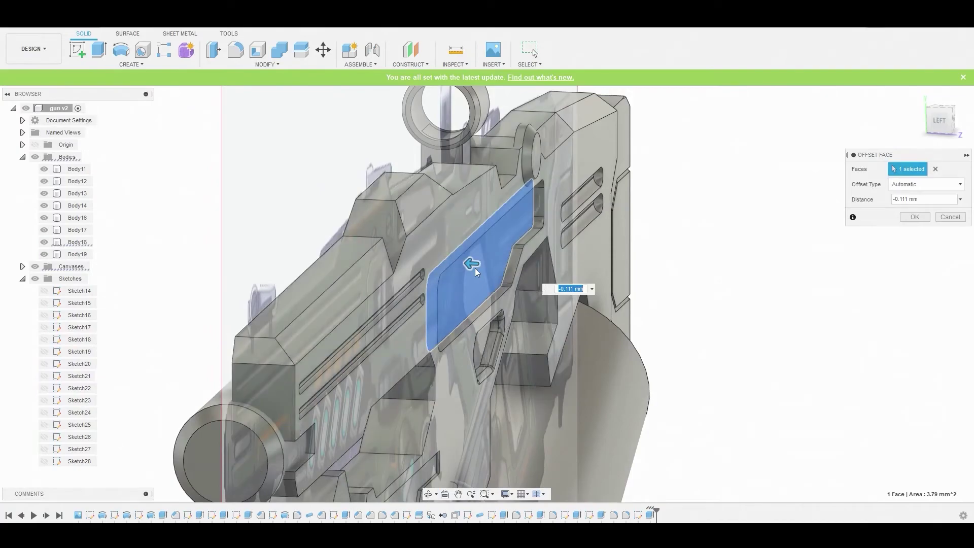
left_click_drag(472, 264, 478, 265)
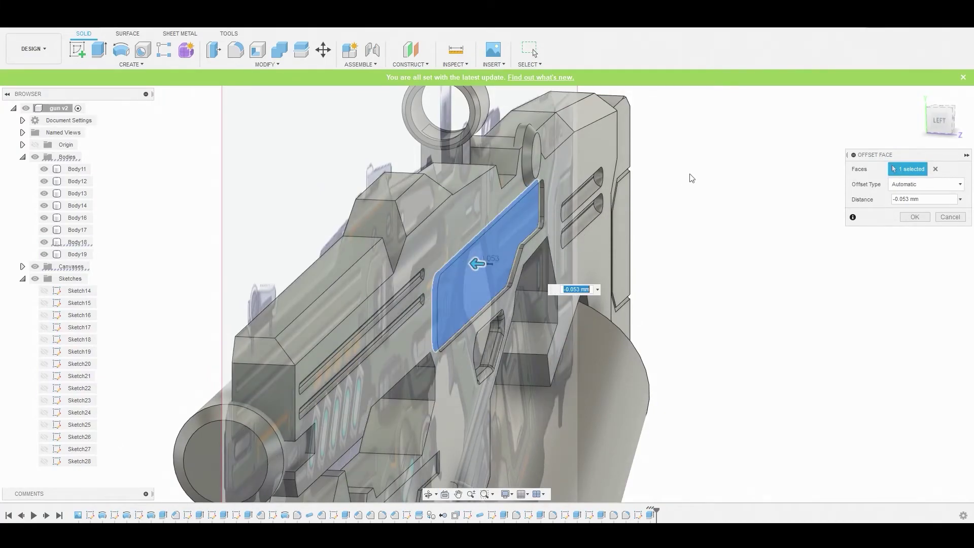
left_click(902, 217)
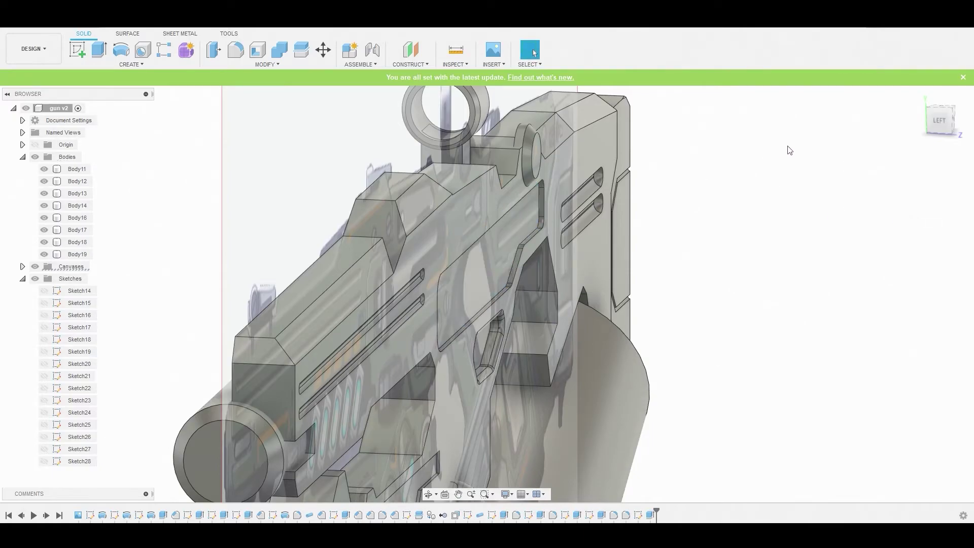
Step: Sketch a closed seven-sided line outline on the long recess's floor, tracing the stepped inner shape of the reference, about 0.59 mm high at the muzzle end
left_click(956, 122)
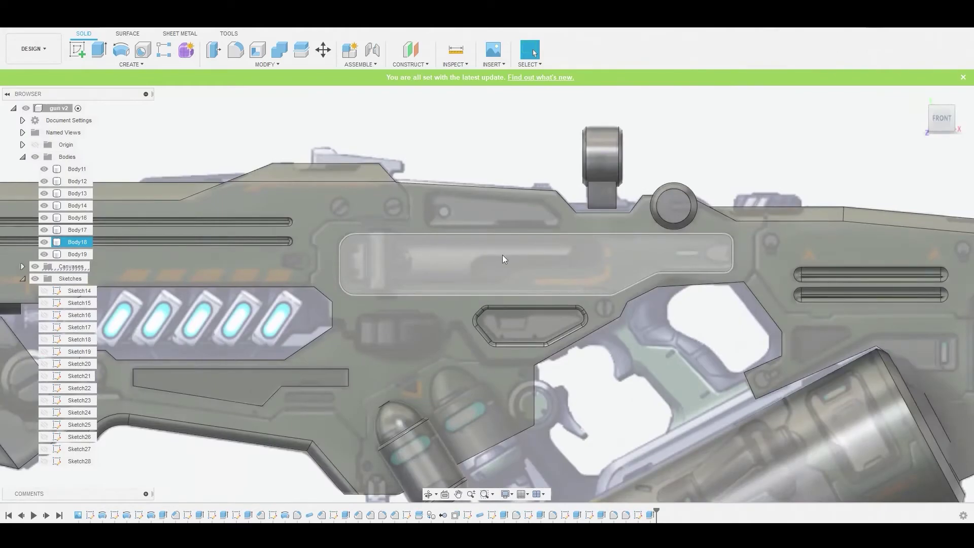
left_click(502, 255)
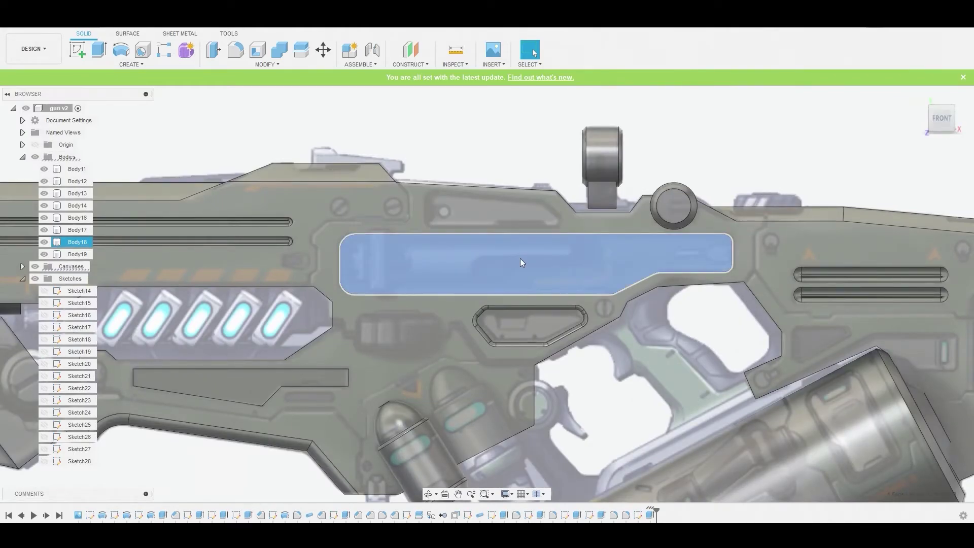
left_click(77, 49)
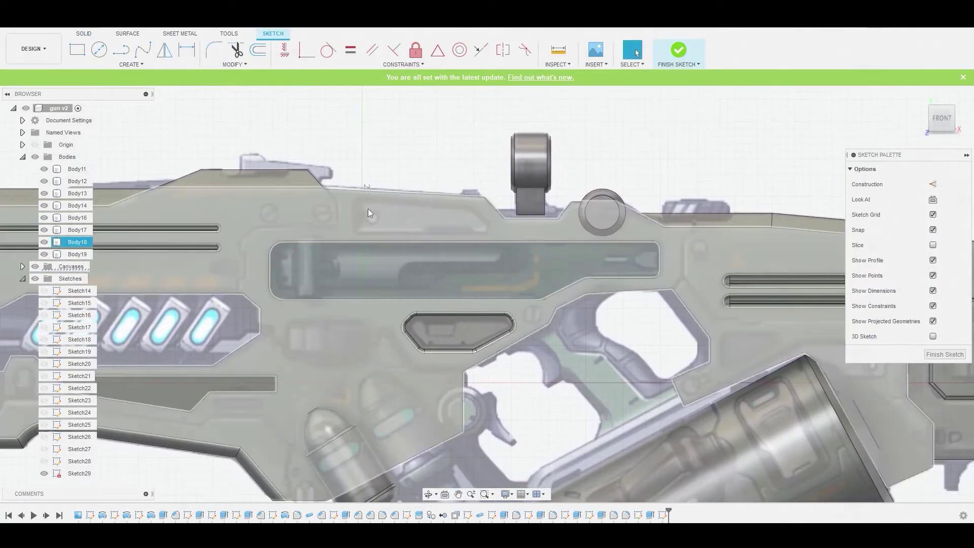
left_click(121, 50)
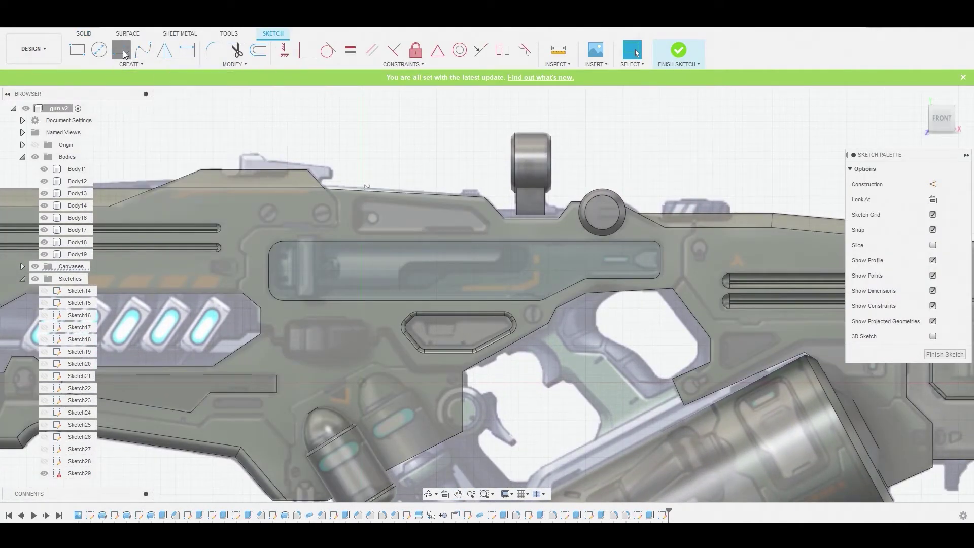
scroll(280, 247, "up", 3)
left_click(279, 244)
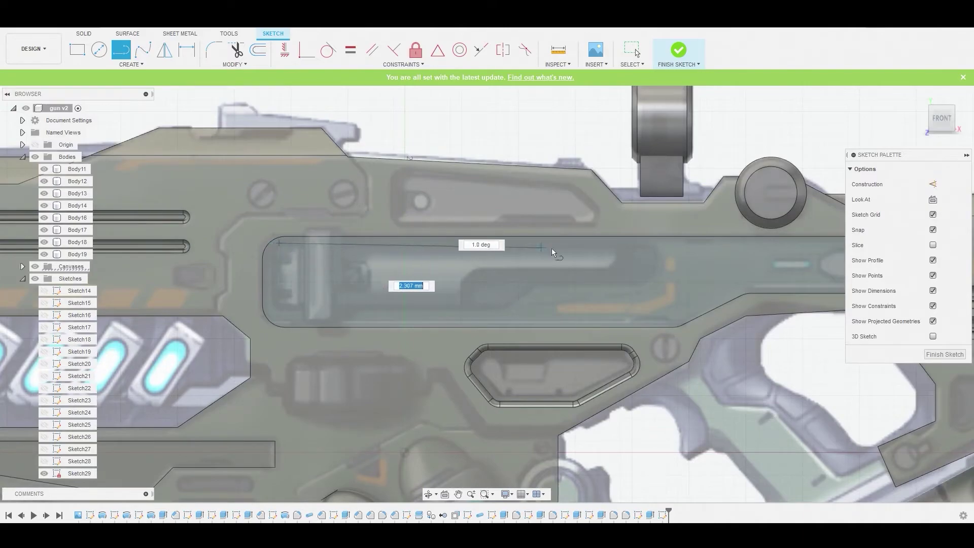
left_click(654, 243)
scroll(654, 263, "up", 3)
left_click(656, 261)
left_click(637, 280)
left_click(455, 280)
left_click(396, 328)
middle_click_drag(267, 312, 528, 267)
left_click(282, 282)
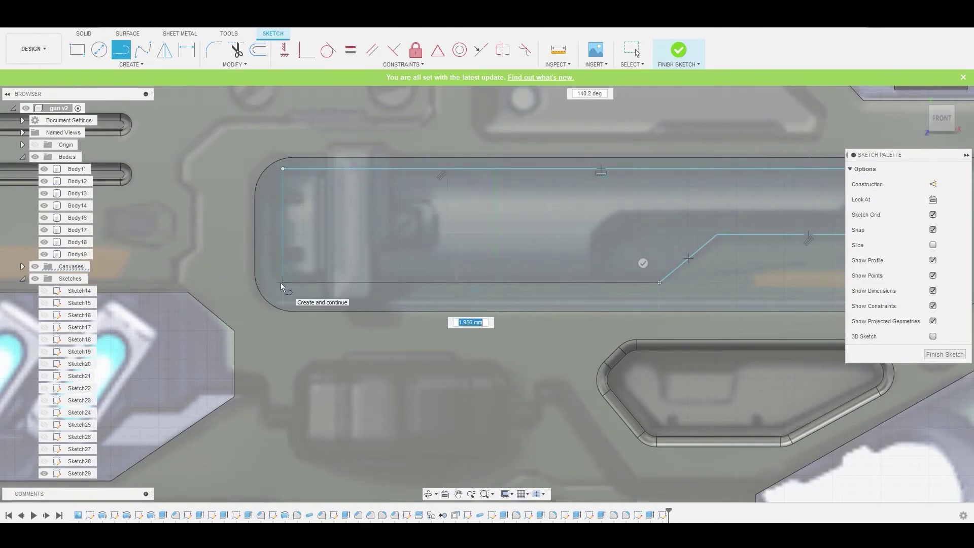
left_click(285, 171)
key("Escape")
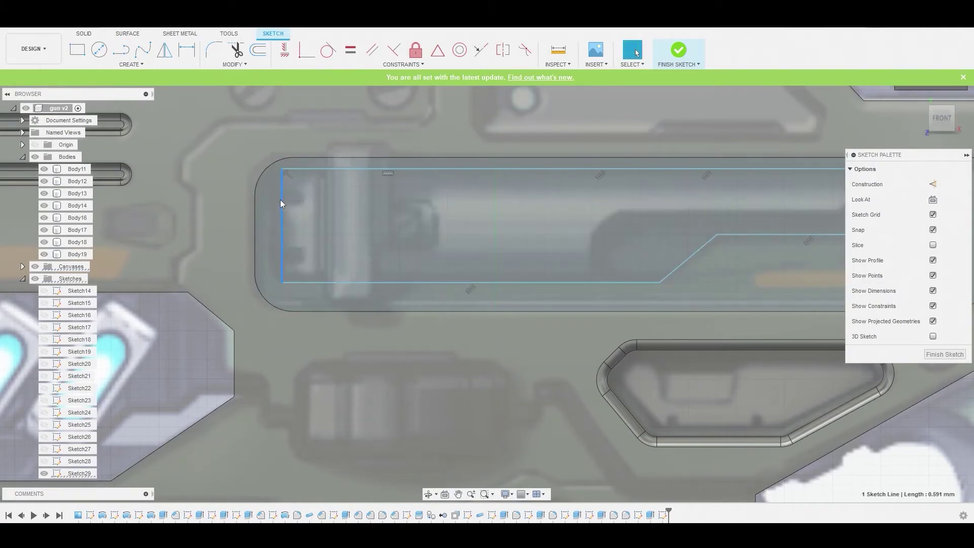
Step: Fillet the two muzzle-end corners of the inner stepped outline with a 0.15 mm radius
key("f")
left_click(271, 169)
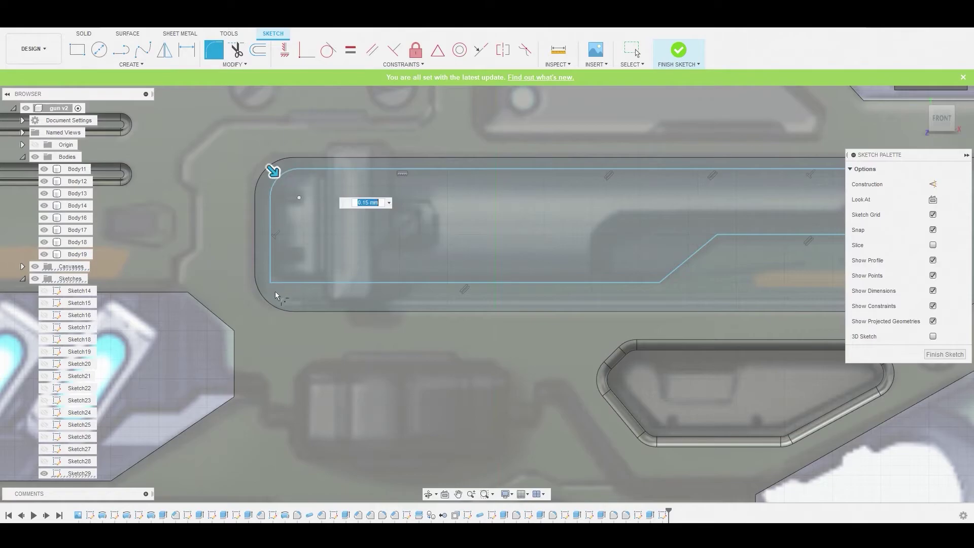
left_click(271, 282)
right_click(303, 235)
left_click(335, 236)
scroll(416, 233, "down", 3)
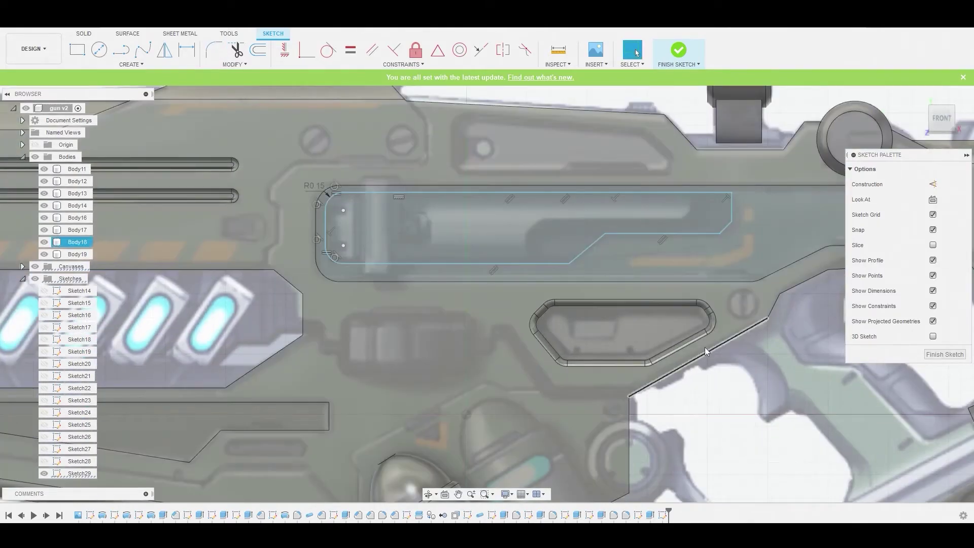
Step: Draw a three-point arc rounding the lower grip-end corner of the inner stepped outline
left_click(132, 65)
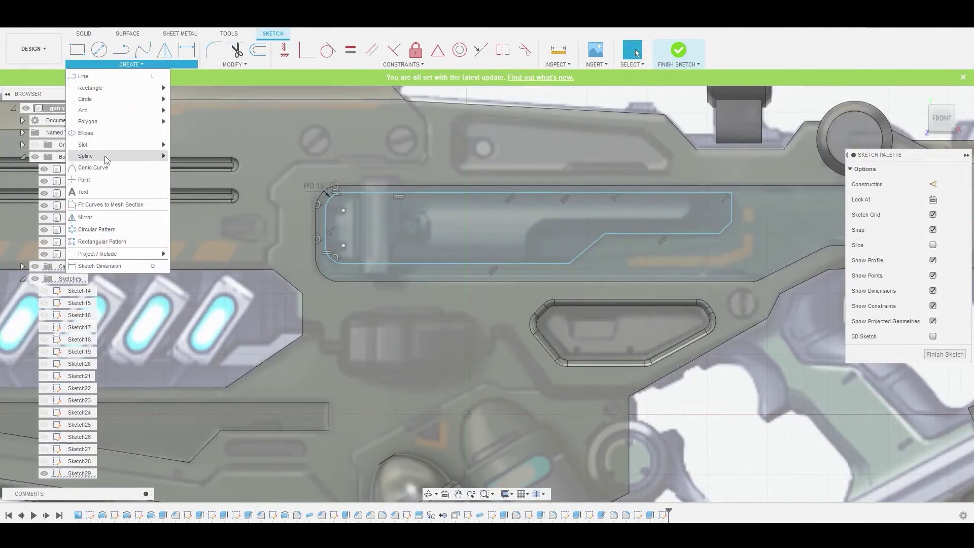
mouse_move(105, 153)
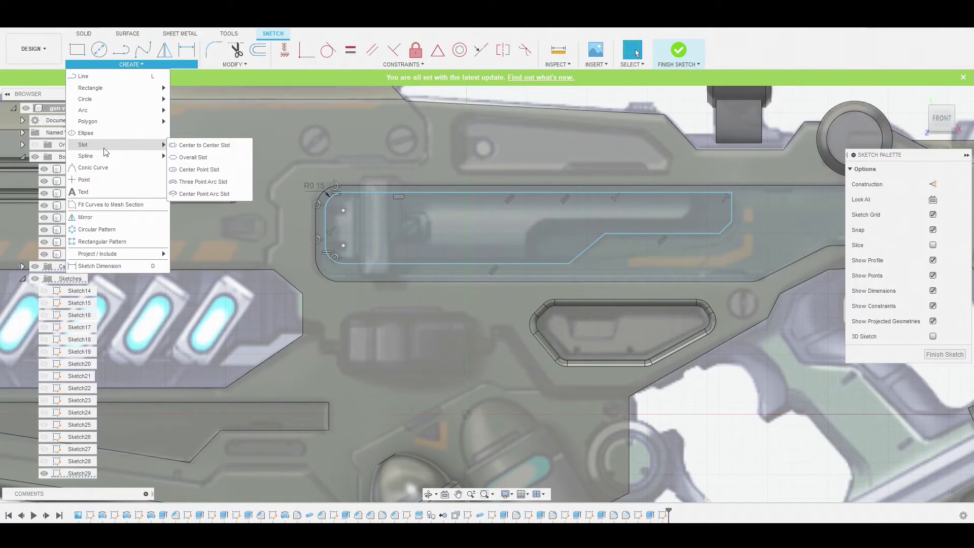
mouse_move(104, 111)
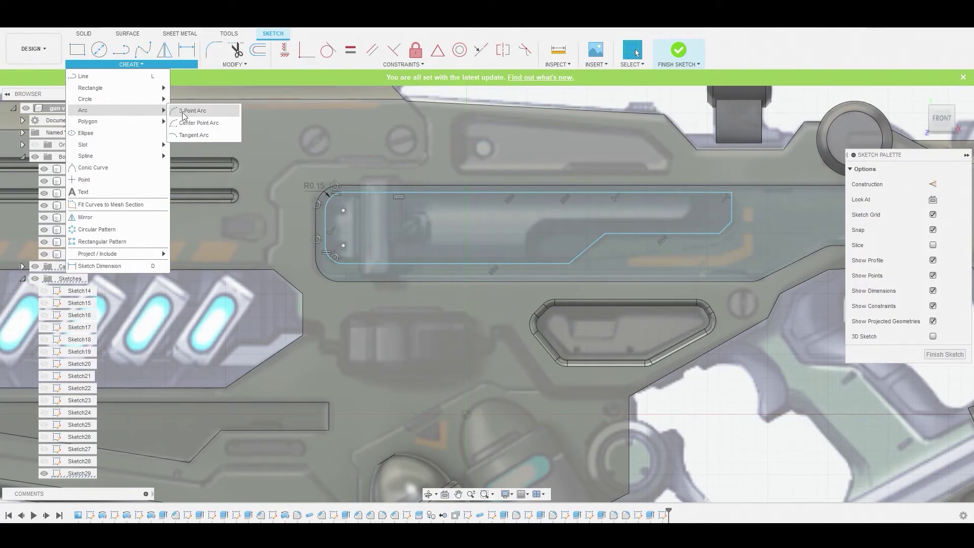
left_click(184, 110)
scroll(654, 243, "up", 3)
middle_click_drag(787, 235, 437, 245)
left_click(437, 235)
left_click(458, 209)
left_click(460, 218)
scroll(413, 178, "down", 3)
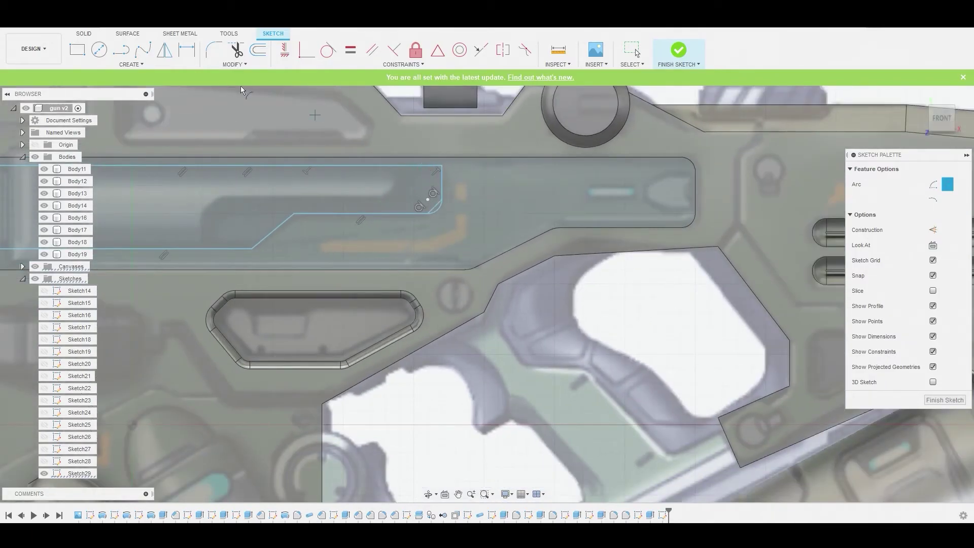
Step: Fillet the upper grip-end corner and both corners of the sloped step in the inner outline with a 0.10 mm radius
left_click(213, 50)
left_click(440, 165)
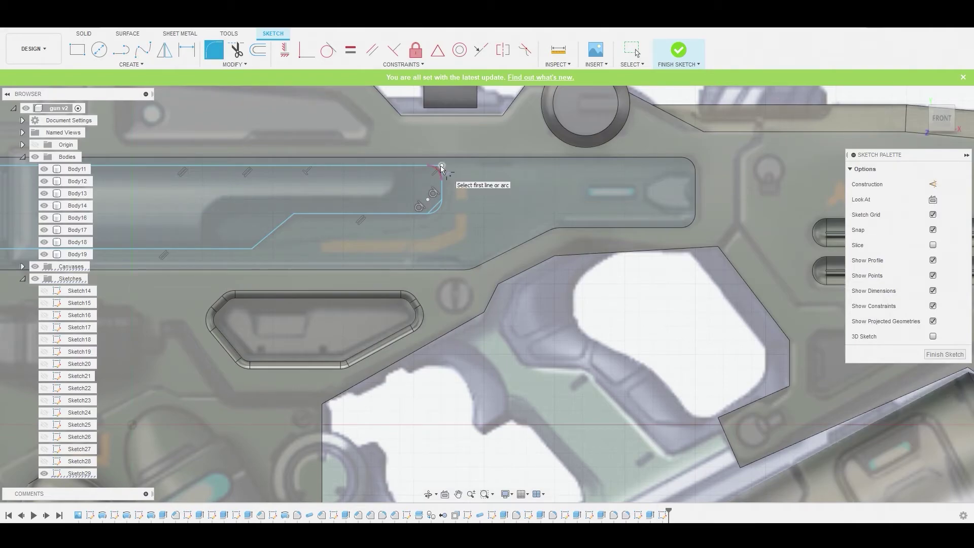
key("Return")
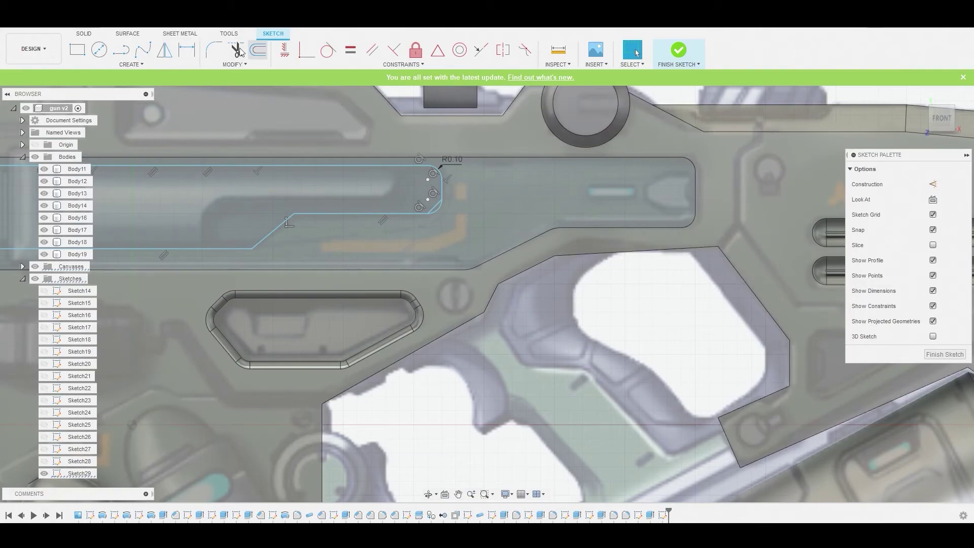
left_click(212, 56)
left_click(295, 215)
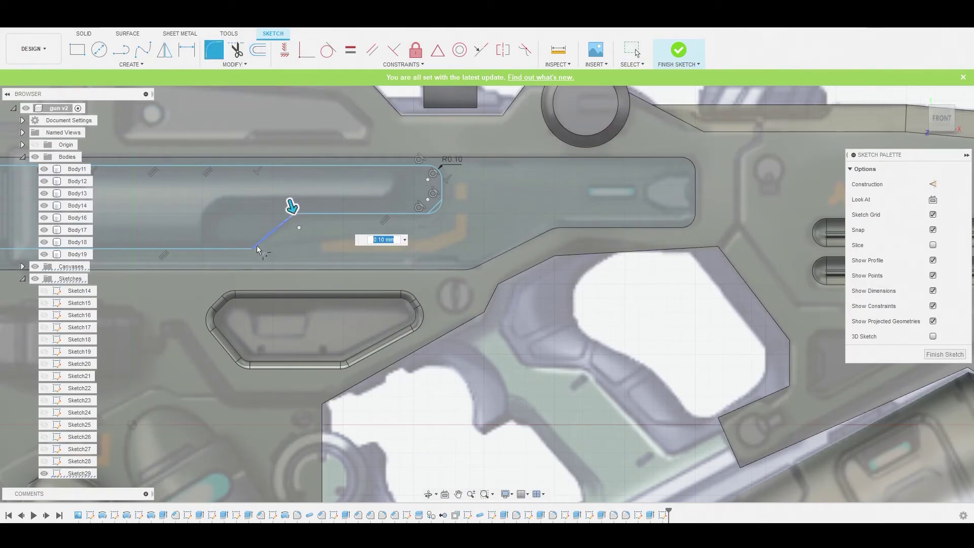
left_click(252, 249)
right_click(257, 217)
left_click(287, 218)
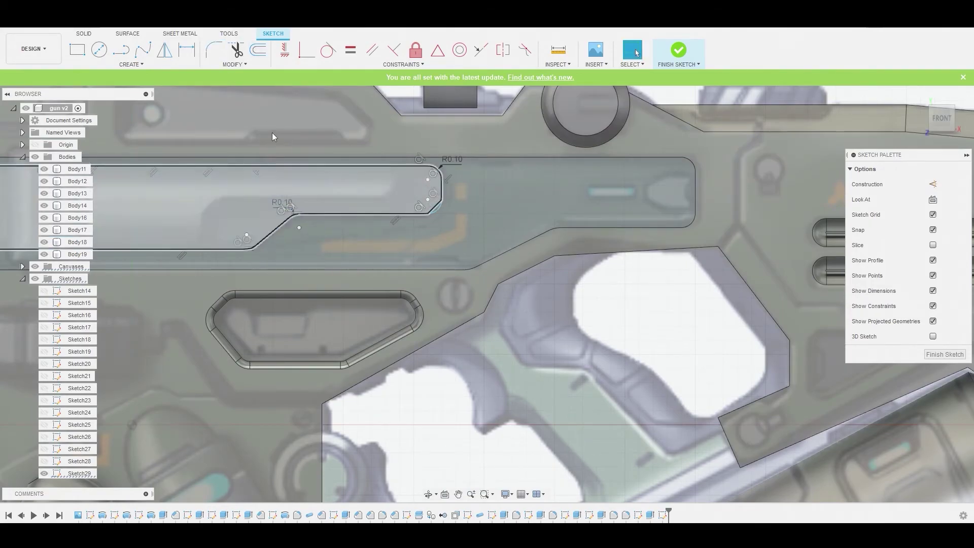
Step: Trim the leftover corner segment outside the arc at the inner outline's lower grip-end corner
key("t")
right_click(322, 169)
left_click(354, 169)
Step: Extrude the inner stepped profile -0.069 mm as a cut into the long recess's floor
left_click(322, 192)
right_click(322, 190)
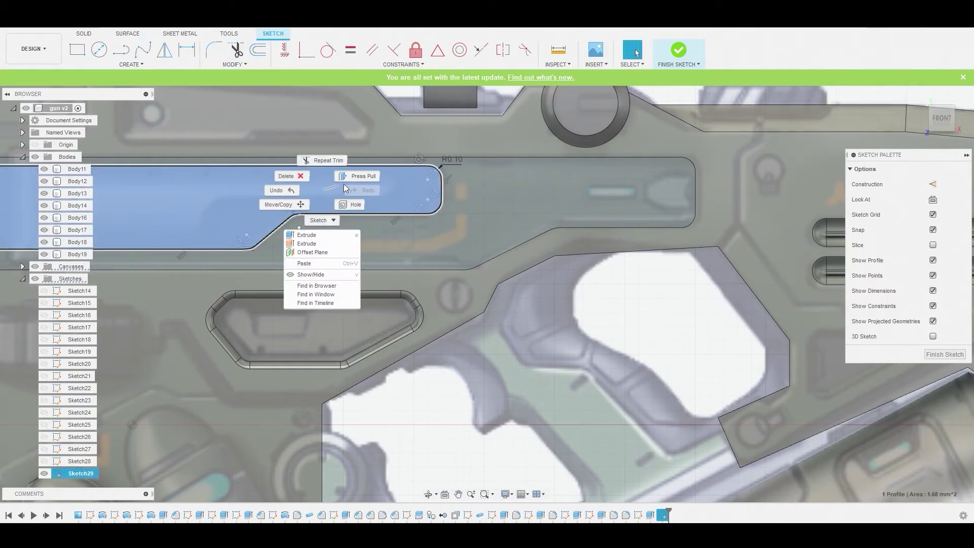
left_click(349, 178)
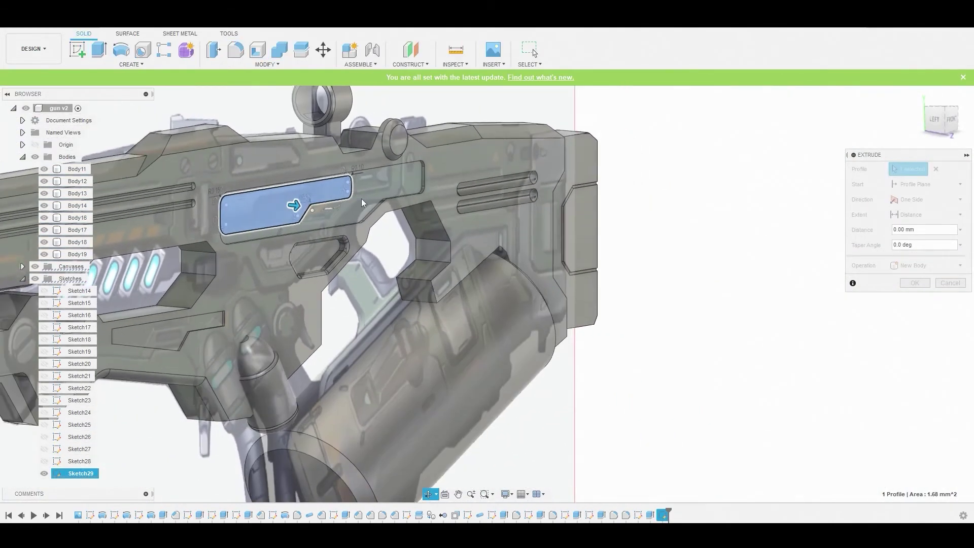
middle_click_drag(362, 198, 355, 198, "shift")
scroll(303, 203, "up", 3)
left_click_drag(296, 209, 282, 204)
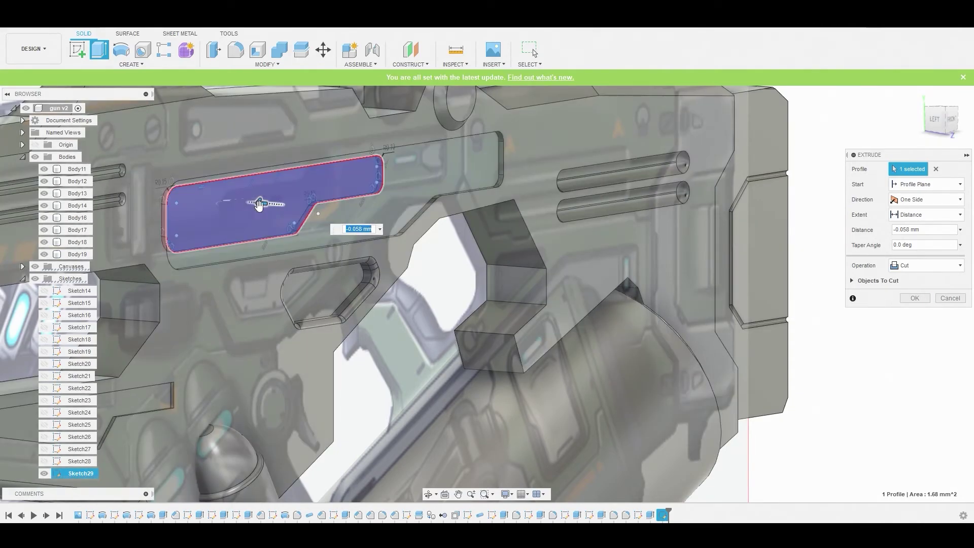
left_click_drag(261, 203, 257, 204)
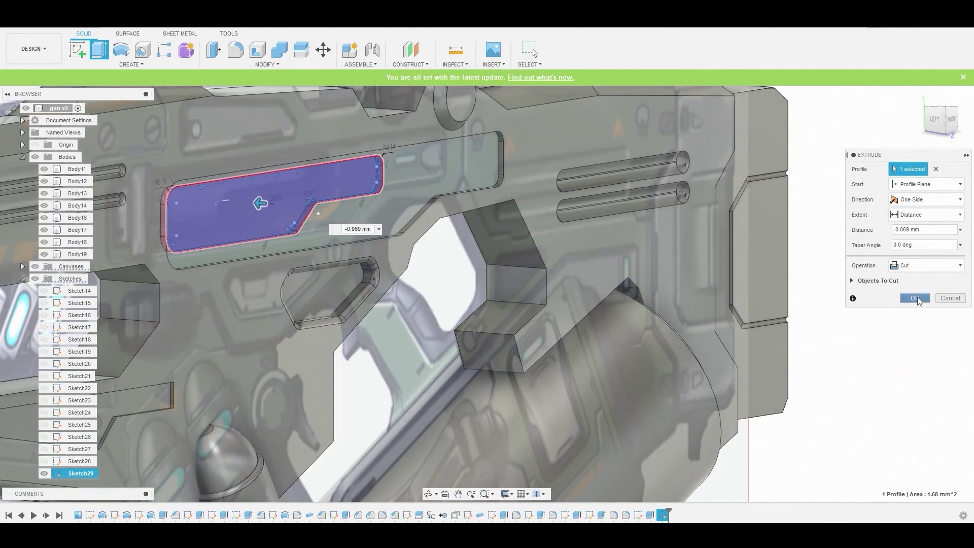
left_click(916, 298)
Step: Sketch a connected line path on the gun's side face, tracing the jagged panel seam from the glowing-light opening up past the long recess's muzzle end
left_click(952, 123)
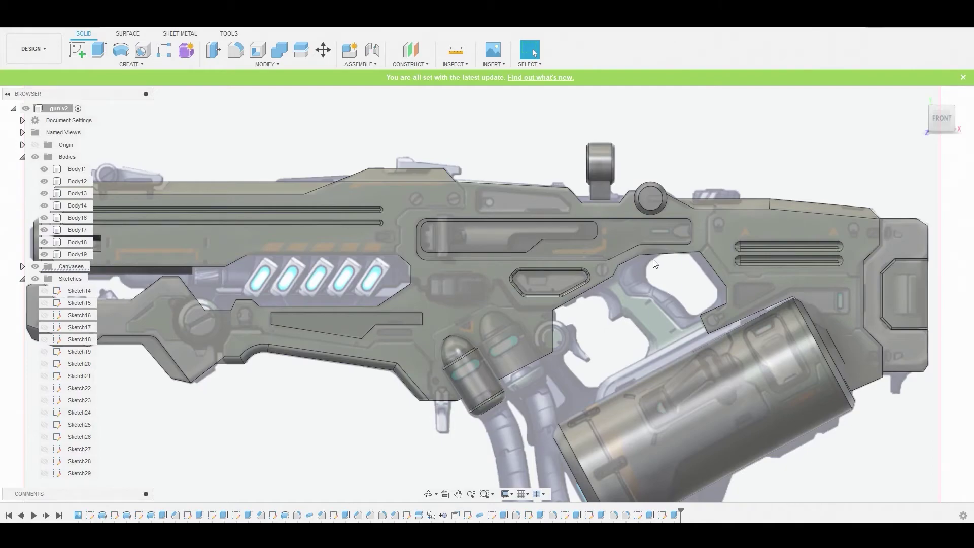
scroll(399, 218, "up", 3)
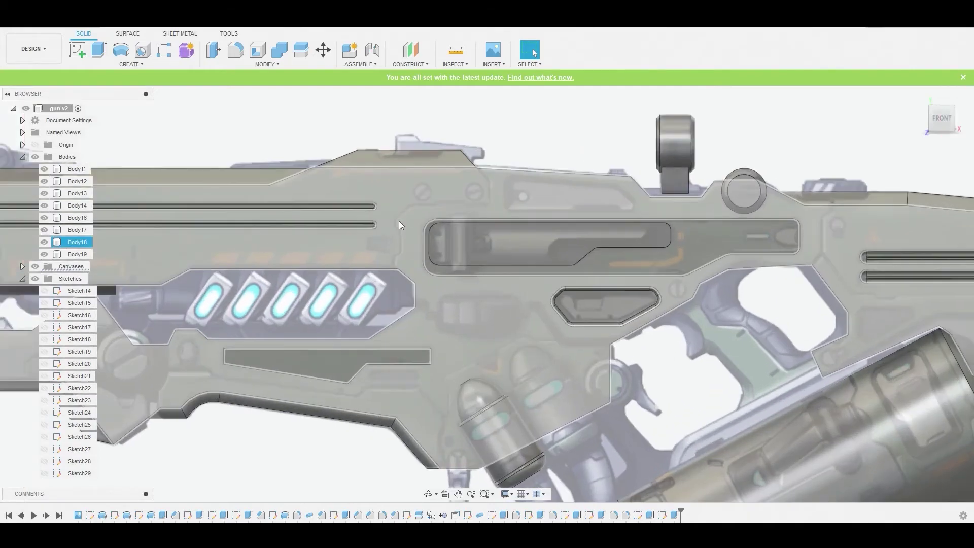
left_click(404, 231)
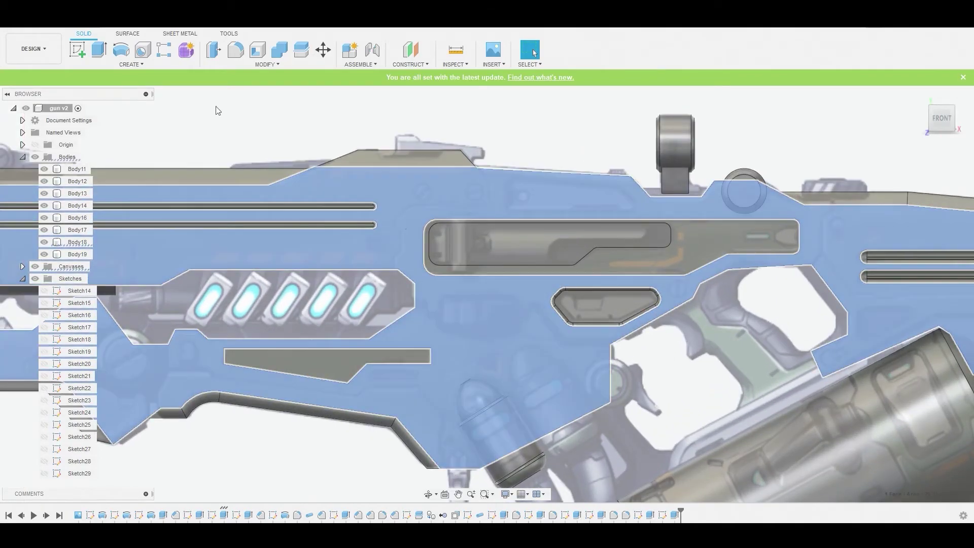
left_click(81, 48)
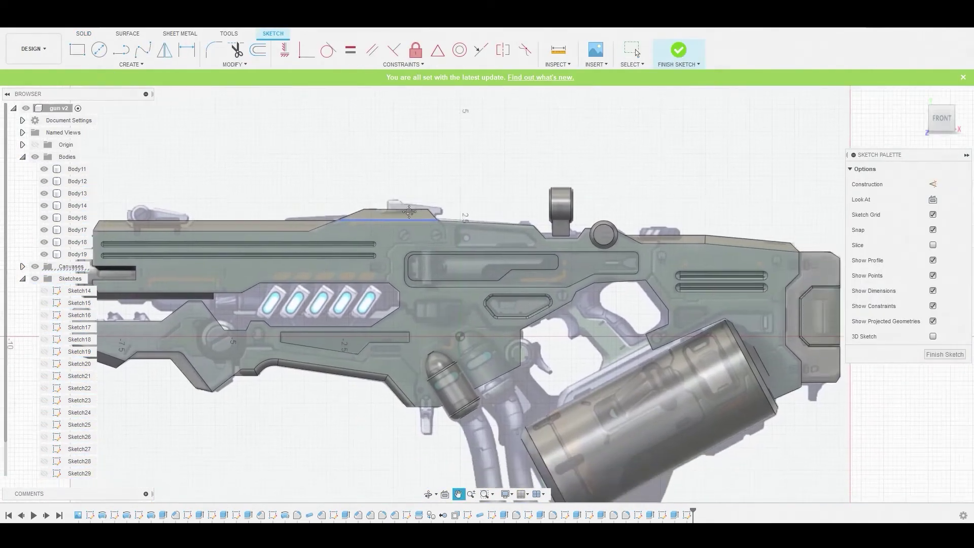
left_click_drag(410, 212, 345, 189)
key("Escape")
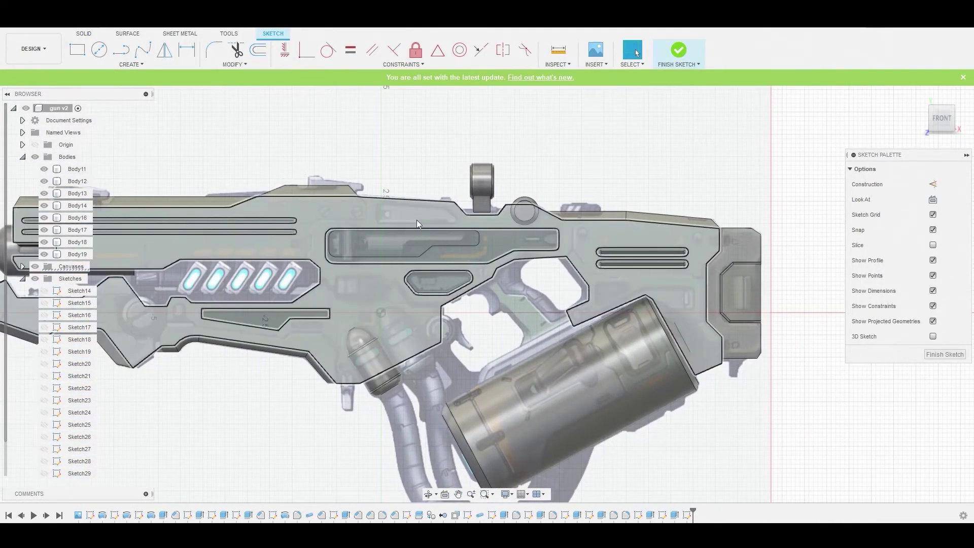
left_click(121, 50)
scroll(317, 248, "up", 10)
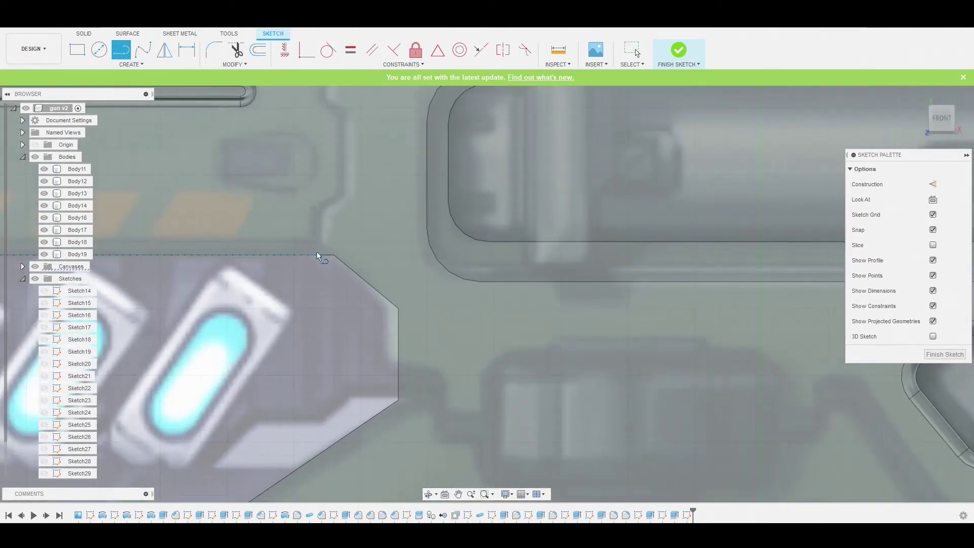
left_click(313, 255)
left_click(314, 209)
left_click(343, 190)
left_click(343, 117)
middle_click_drag(343, 117, 342, 257)
left_click(335, 248)
left_click(336, 225)
left_click(395, 172)
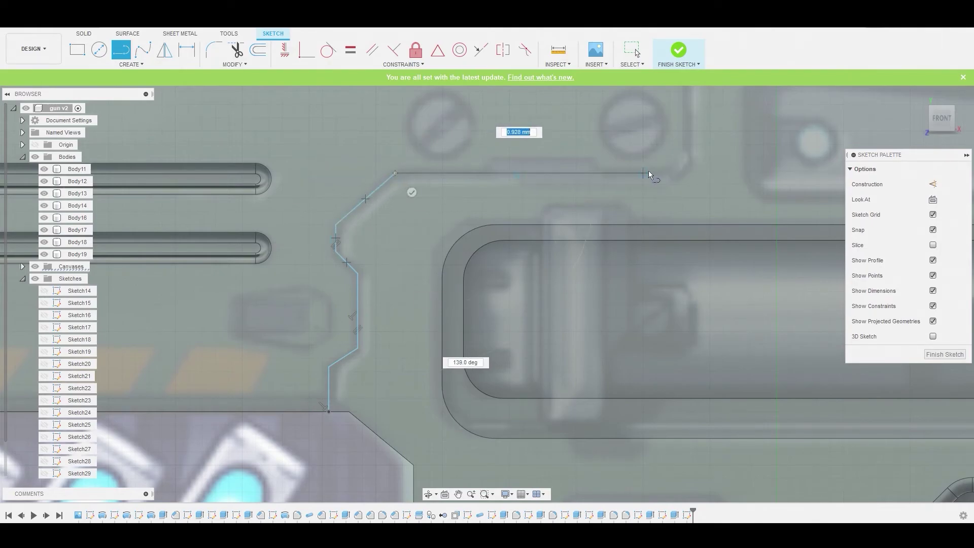
Step: Continue the seam path horizontally above the long recess, up and diagonally to the body's top edge at the raised block, and finish the sketch
left_click(687, 172)
middle_click_drag(688, 174, 529, 299)
left_click(482, 162)
right_click(500, 132)
left_click(541, 132)
scroll(614, 199, "down", 3)
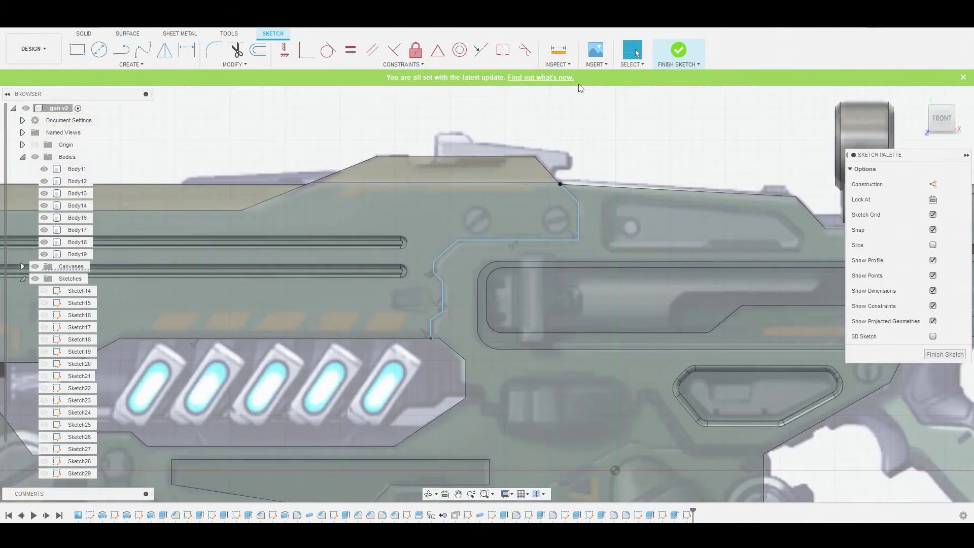
left_click(679, 50)
Step: Set up a circular Pipe along the panel seam path with a section size of 0.022 mm
left_click(179, 66)
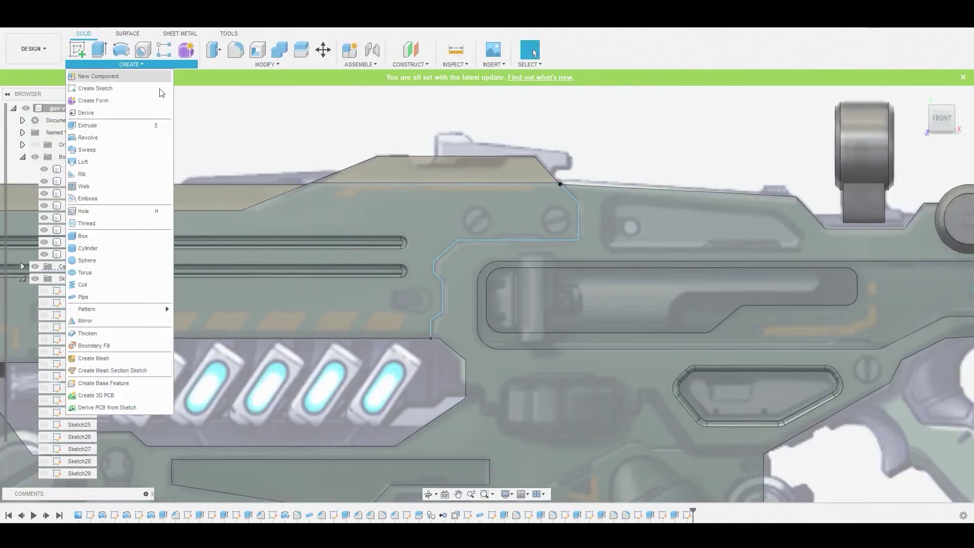
left_click(116, 289)
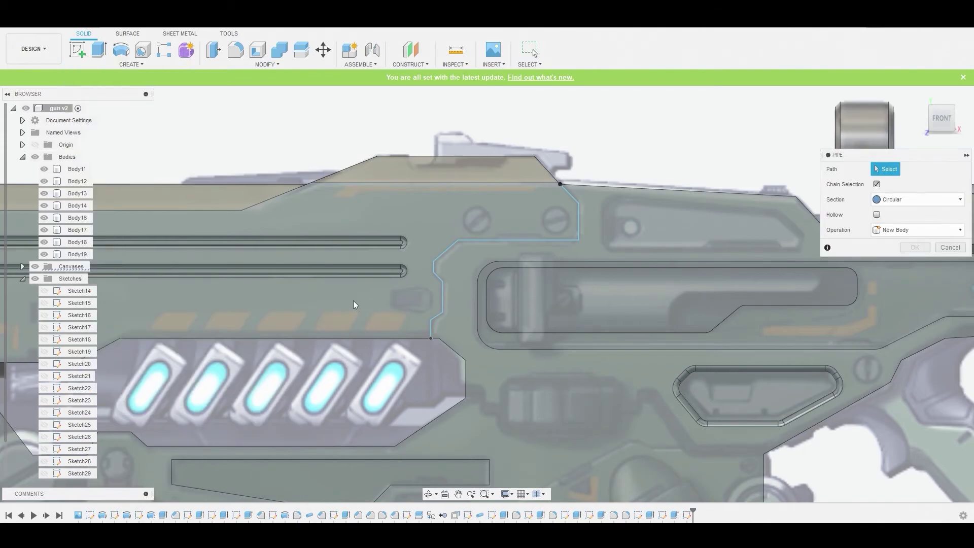
left_click(430, 327)
scroll(546, 188, "up", 3)
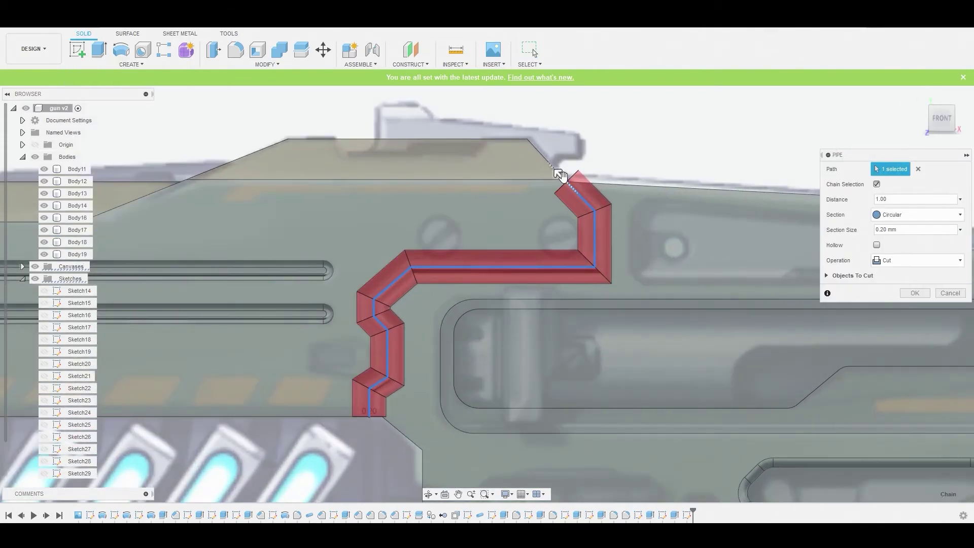
middle_click_drag(414, 373, 459, 352, "shift")
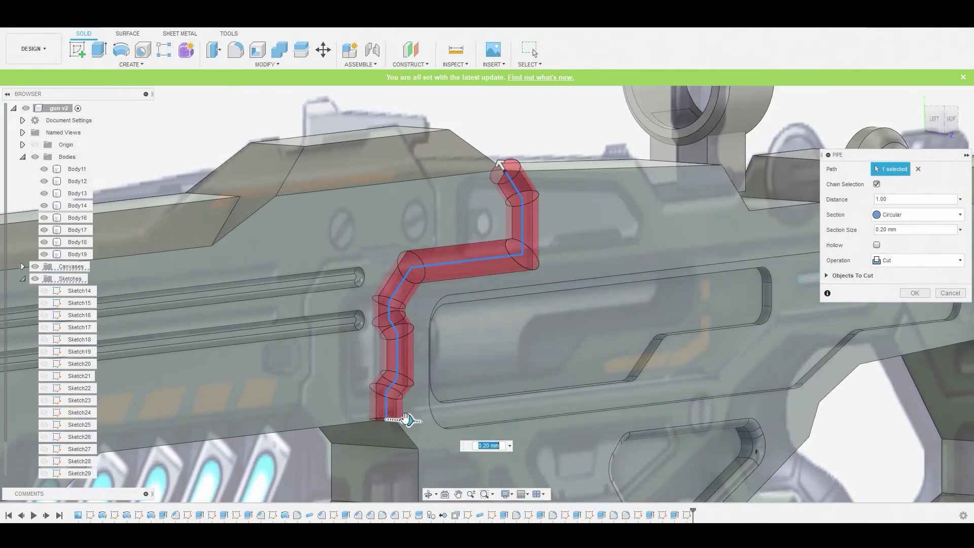
left_click_drag(409, 420, 395, 420)
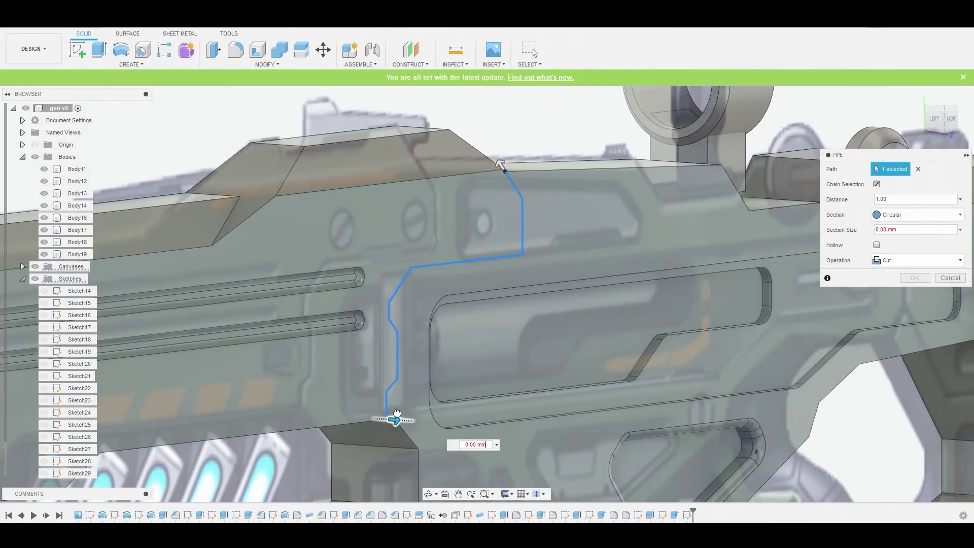
left_click_drag(399, 414, 400, 413)
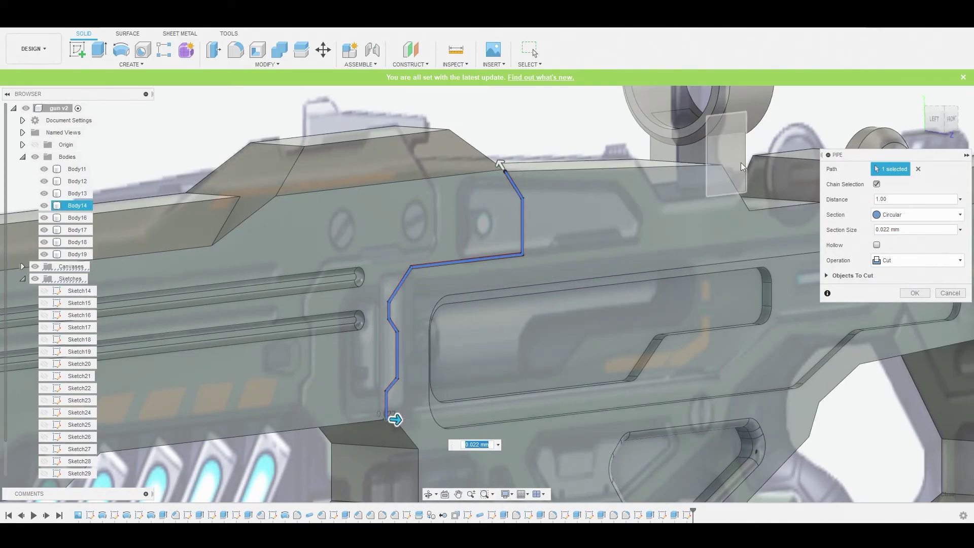
Step: Set the seam pipe's operation to New Body and create it
left_click(952, 118)
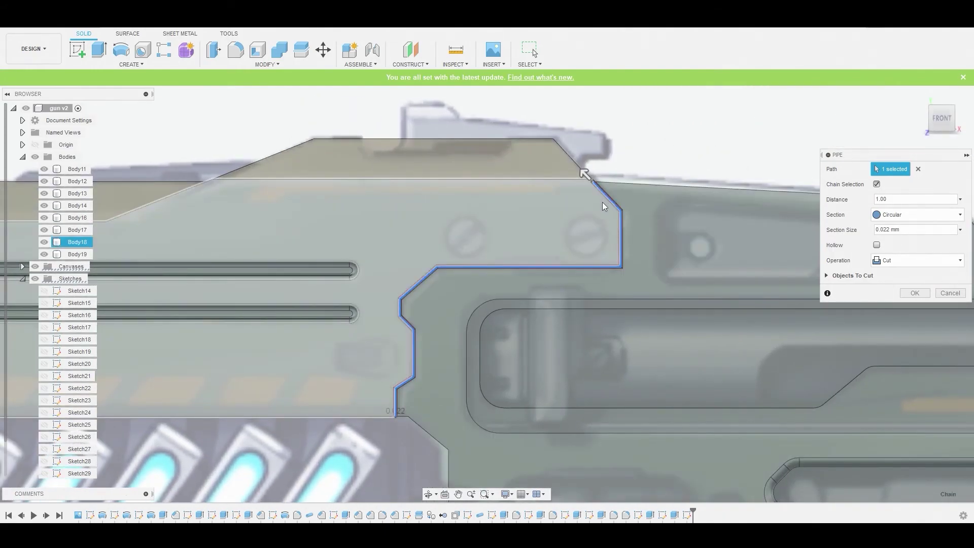
scroll(603, 208, "up", 5)
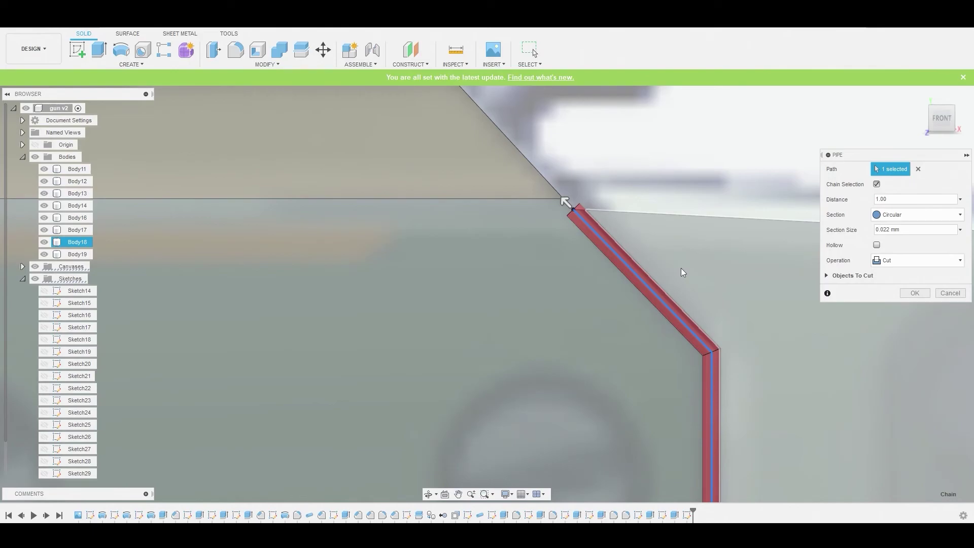
scroll(573, 209, "up", 2)
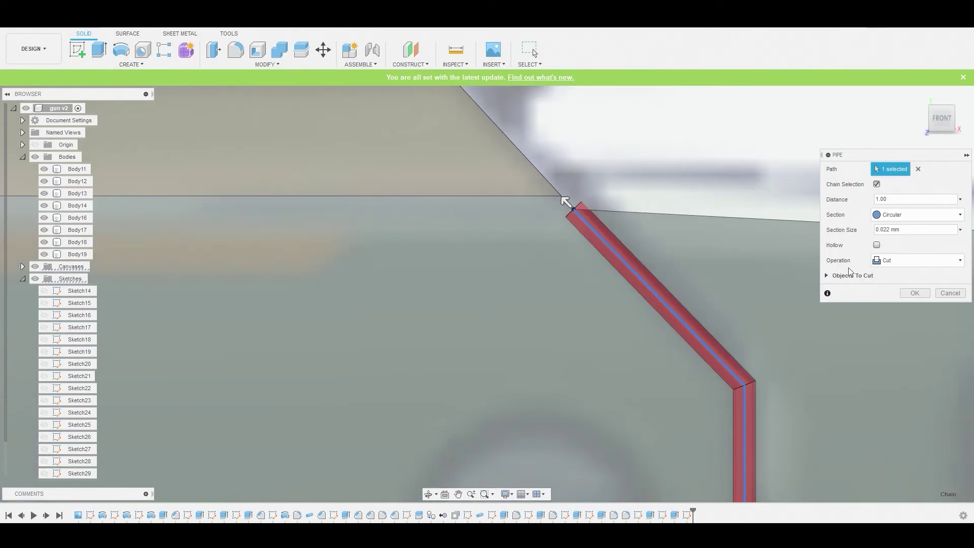
left_click(901, 261)
left_click(893, 305)
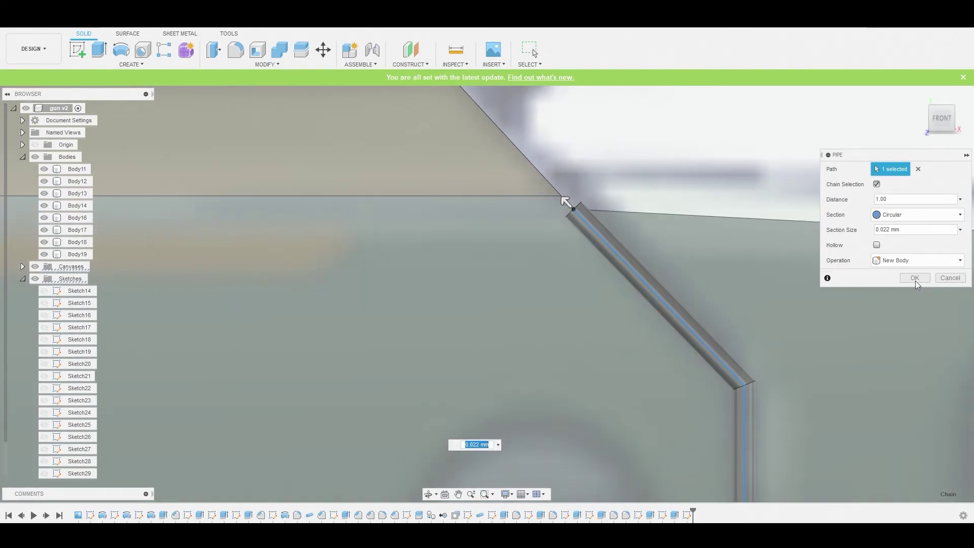
left_click(915, 293)
Step: Offset the seam pipe's upper end face outward by 0.029 mm
middle_click_drag(622, 228, 652, 256, "shift")
scroll(580, 217, "up", 2)
left_click(582, 214)
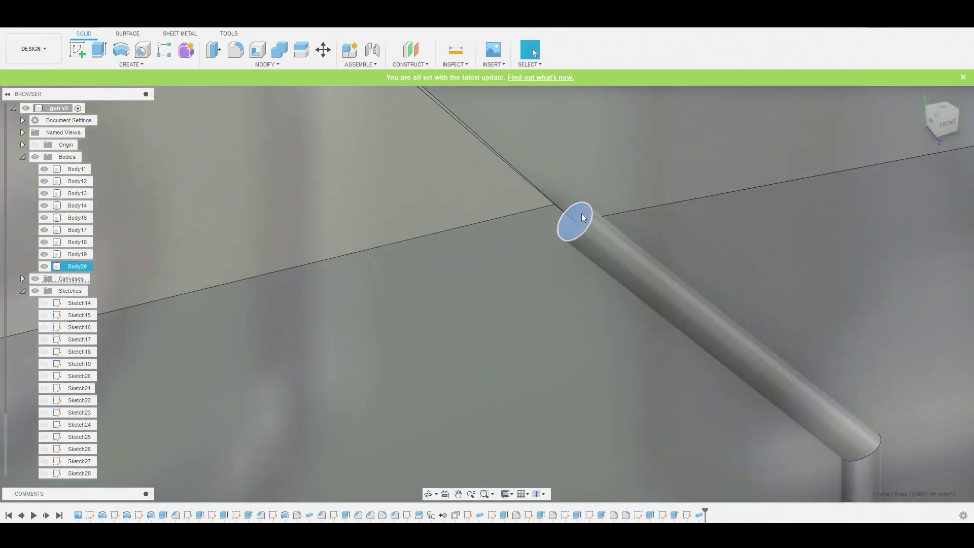
right_click(582, 213)
left_click(611, 198)
left_click_drag(573, 206, 553, 167)
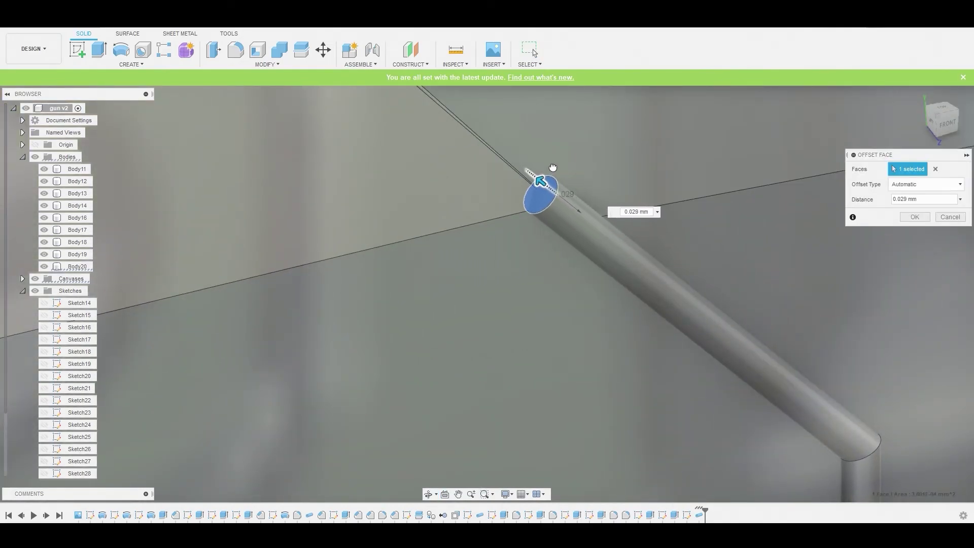
scroll(546, 170, "up", 6)
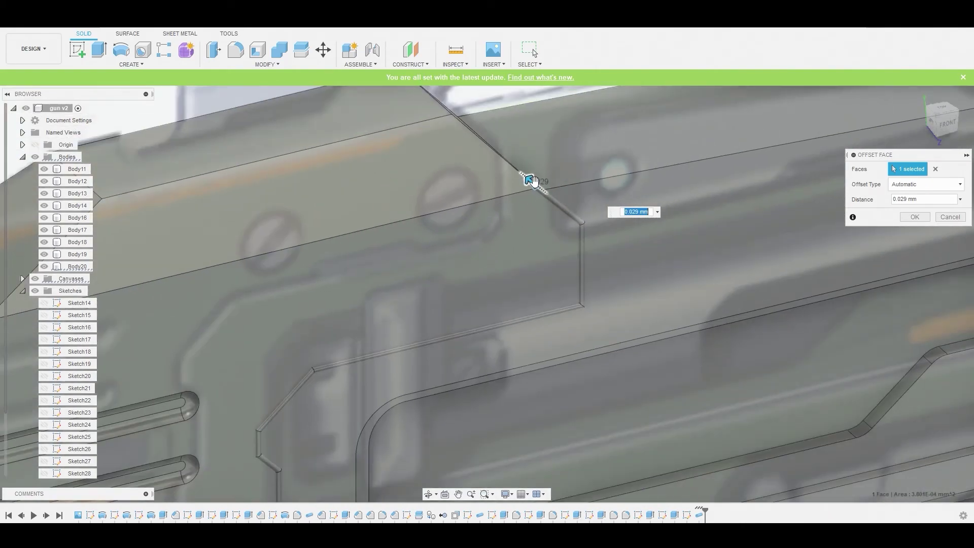
Step: Extend the pipe's upper end farther until it passes the raised block's sloped edge, and apply the face offset
scroll(533, 180, "down", 3)
middle_click_drag(559, 195, 528, 168, "shift")
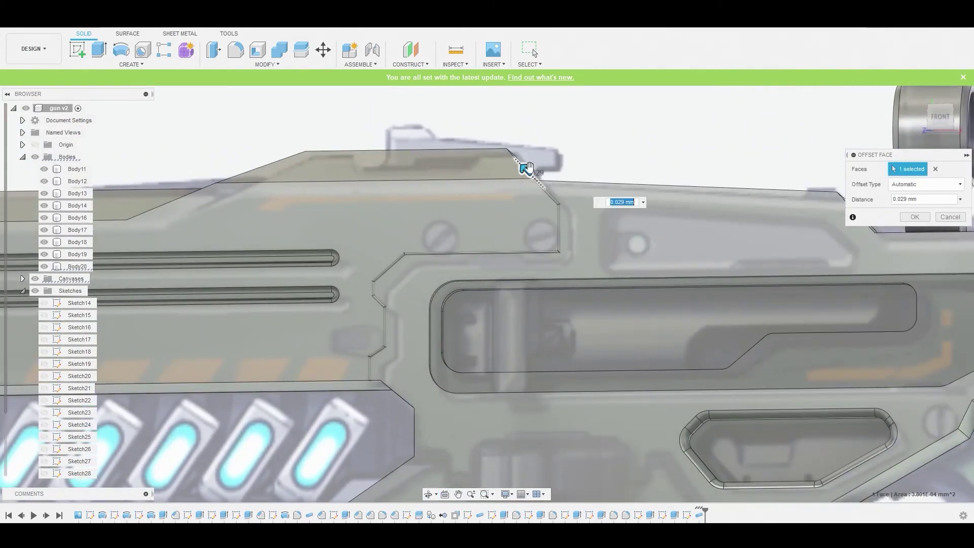
scroll(531, 175, "up", 5)
scroll(531, 178, "up", 2)
middle_click_drag(579, 234, 595, 259, "shift")
left_click_drag(626, 284, 570, 227)
left_click(923, 221)
scroll(668, 269, "down", 3)
middle_click_drag(690, 298, 668, 284, "shift")
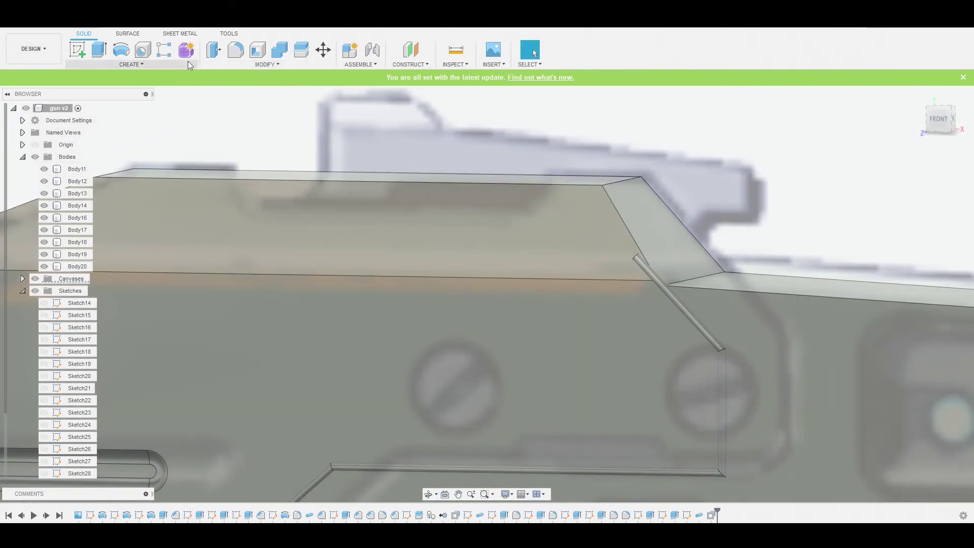
Step: Split the seam pipe using the narrow chamfer face beside the raised block as the splitting tool, and remove the cut-off upper end
left_click(236, 63)
left_click(248, 199)
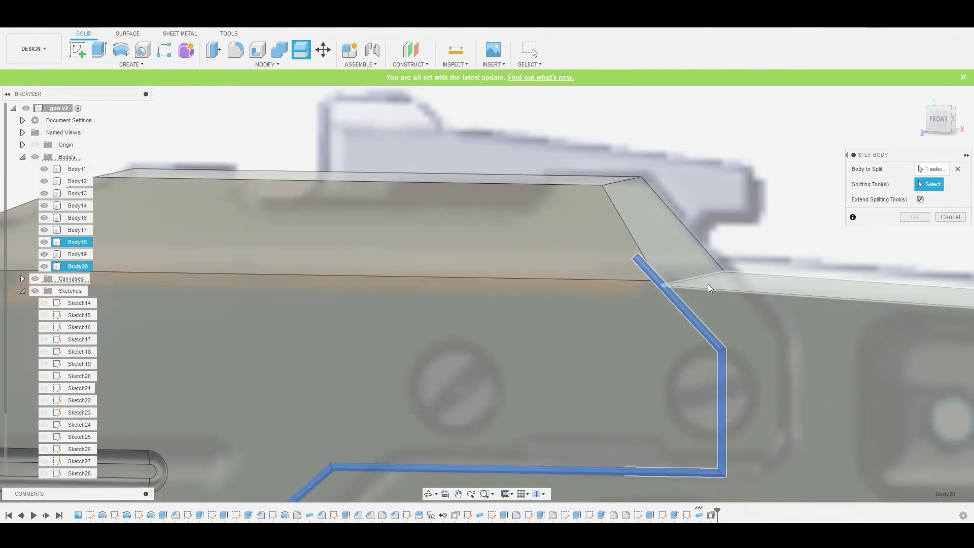
left_click(710, 284)
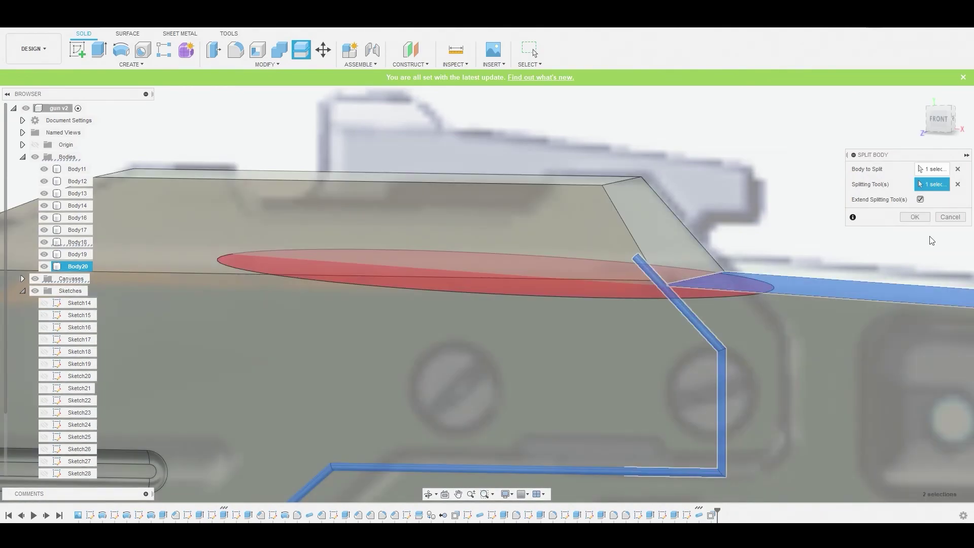
left_click(915, 217)
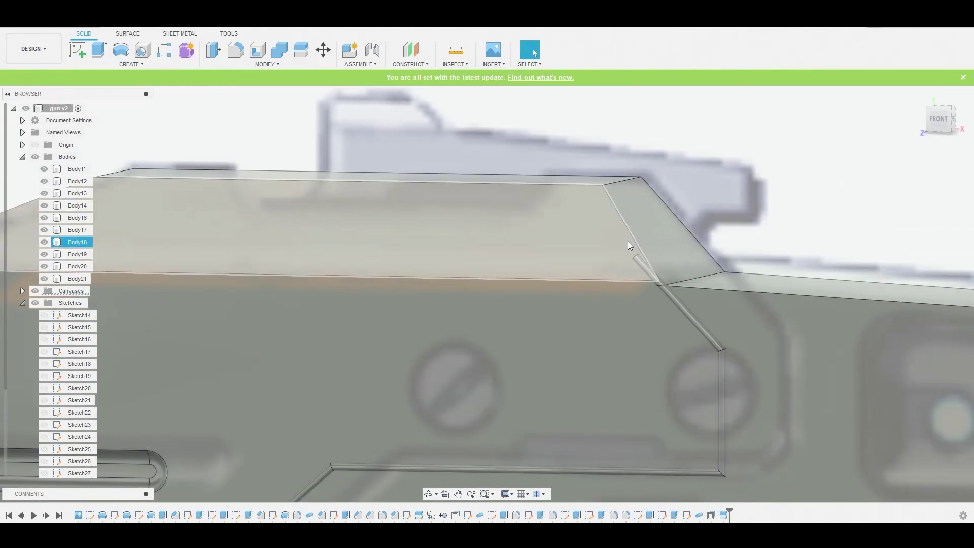
right_click(77, 278)
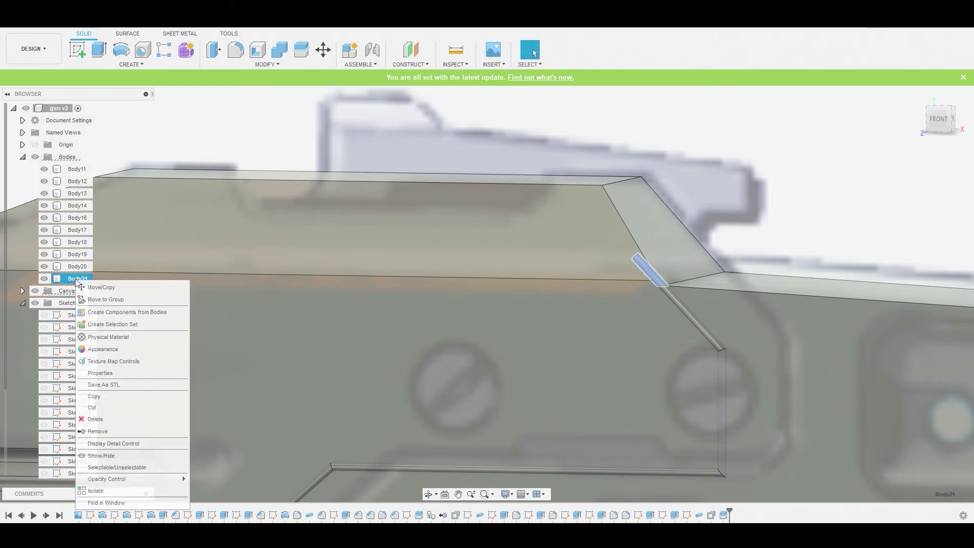
left_click(111, 430)
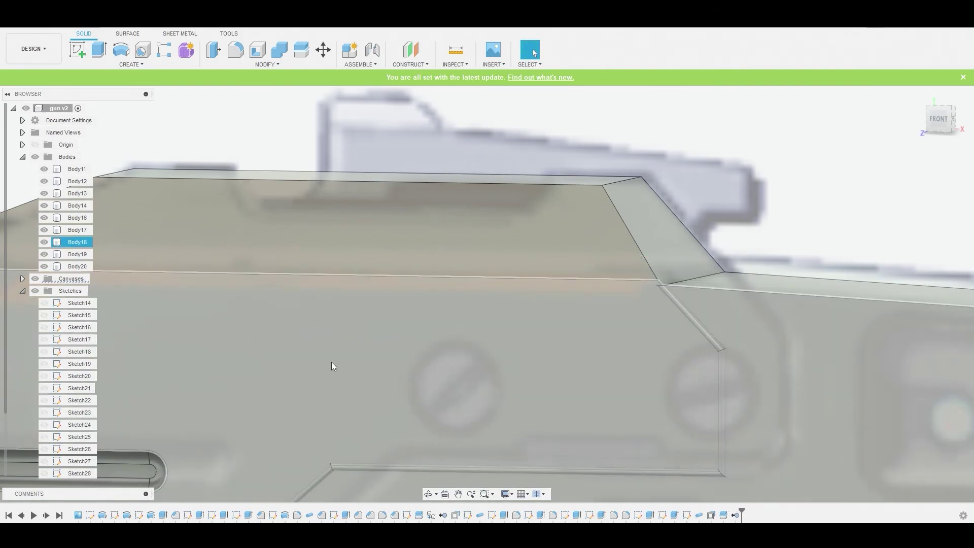
Step: Set up a Combine with the main gun body as target, the remaining seam pipe as tool body and the operation Cut
scroll(555, 173, "down", 3)
scroll(555, 173, "down", 2)
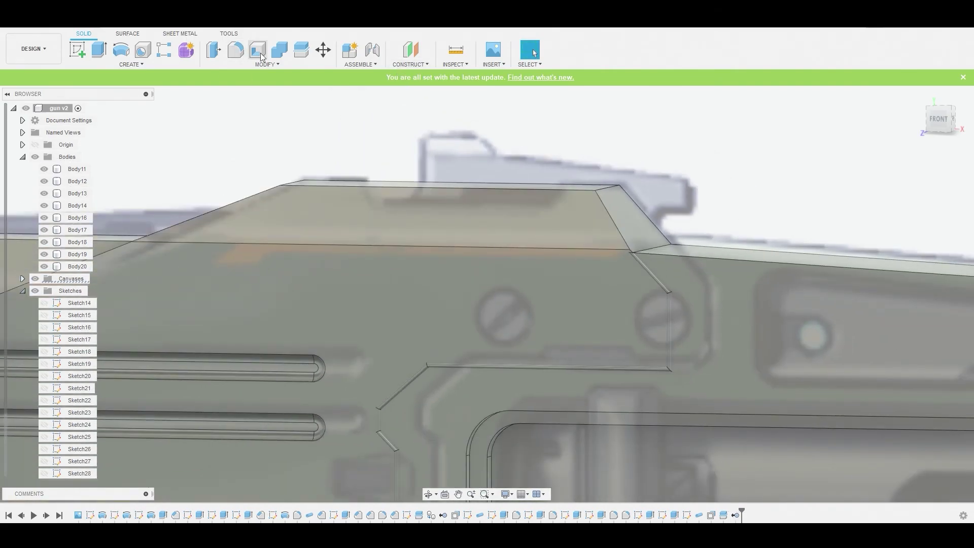
left_click(280, 50)
scroll(486, 170, "down", 3)
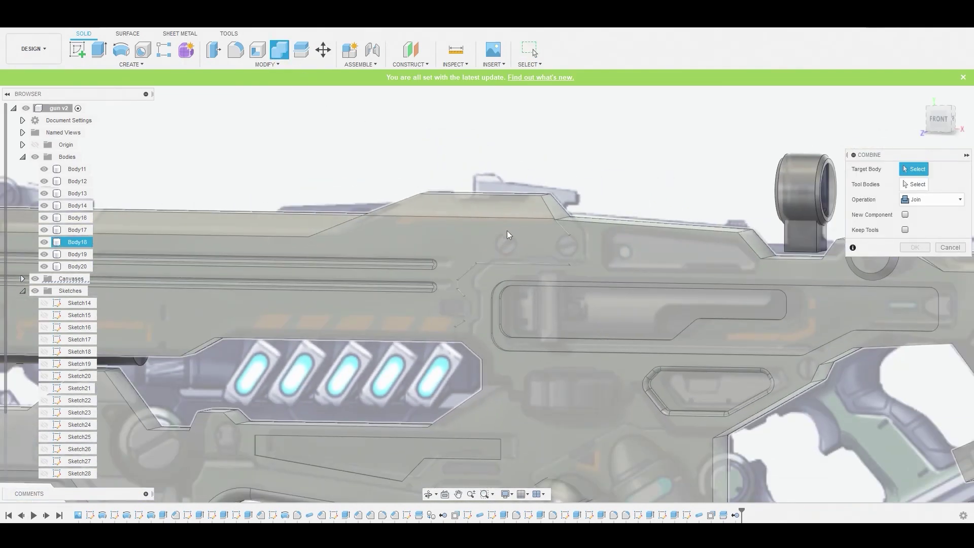
left_click(506, 230)
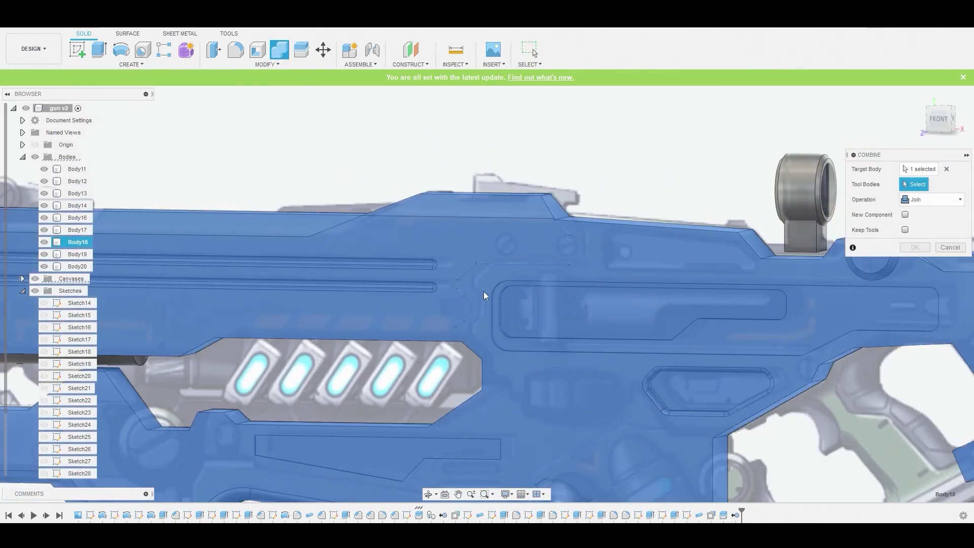
left_click(463, 277)
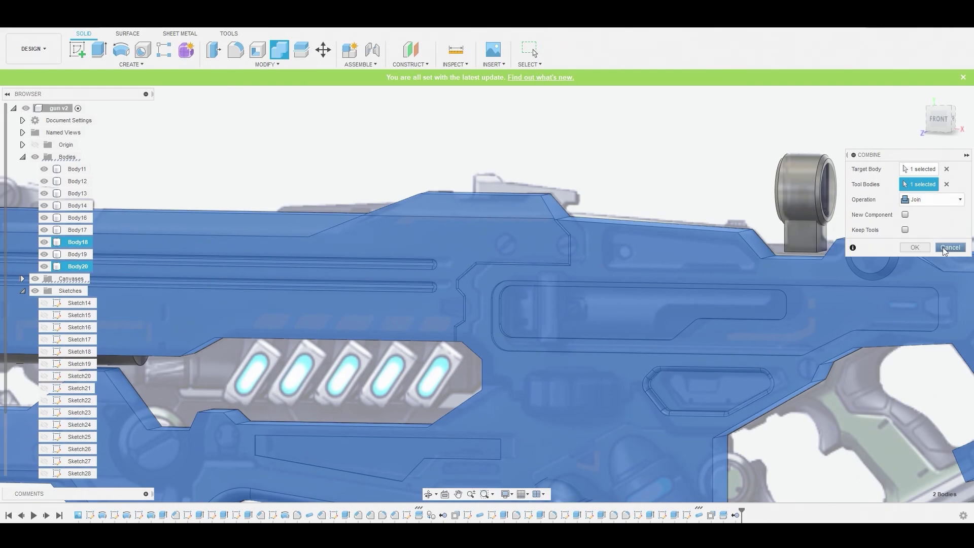
left_click(933, 200)
left_click(919, 224)
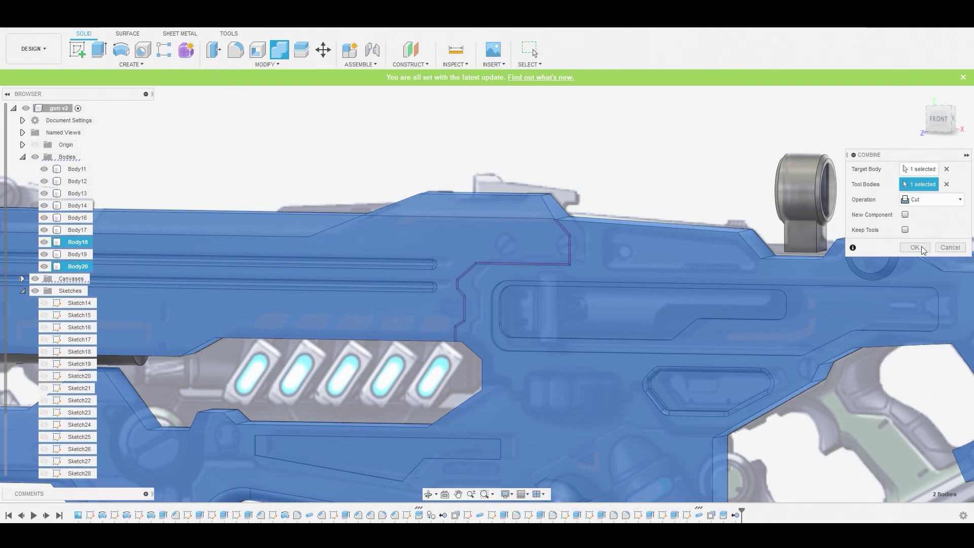